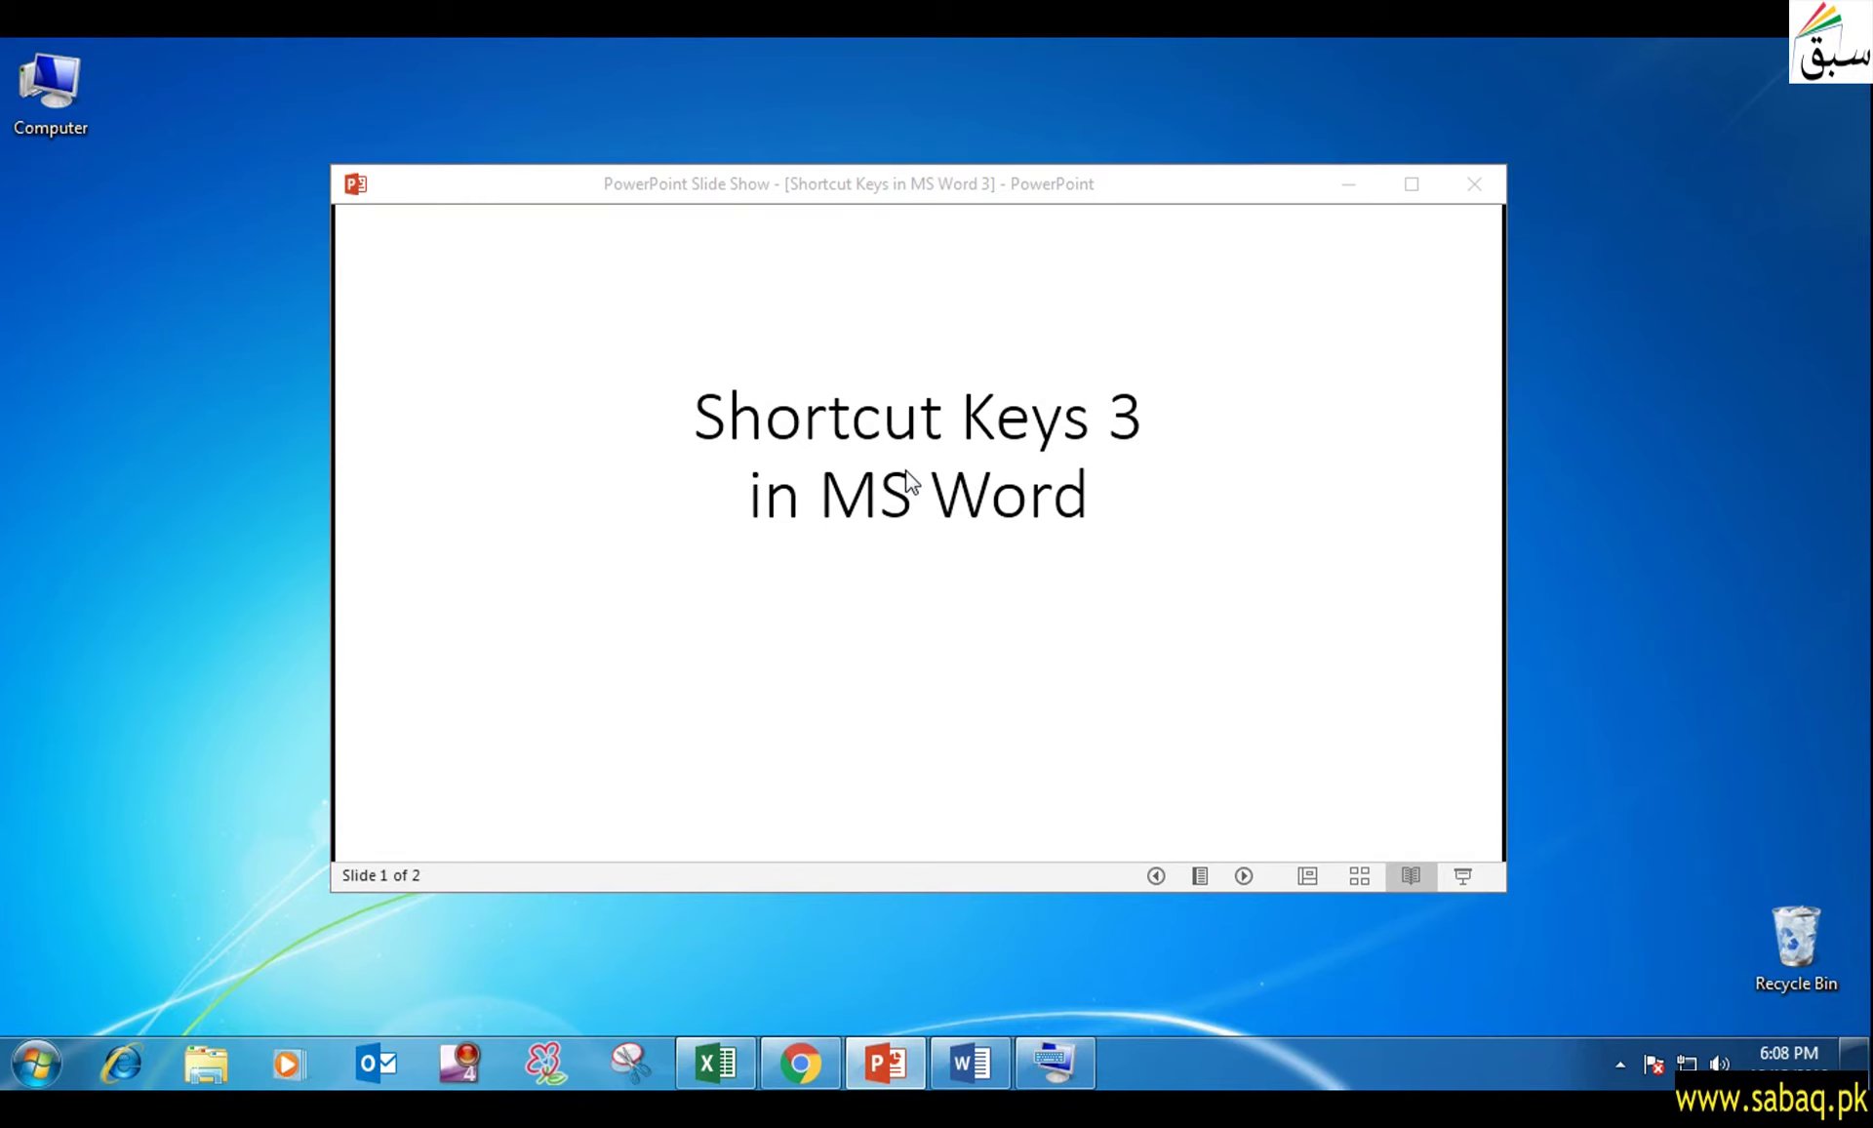
Advance to the Function Keys slide showing F1 online Help and restore the On-Screen Keyboard.
{"action": "left_click", "coordinate": [1051, 632]}
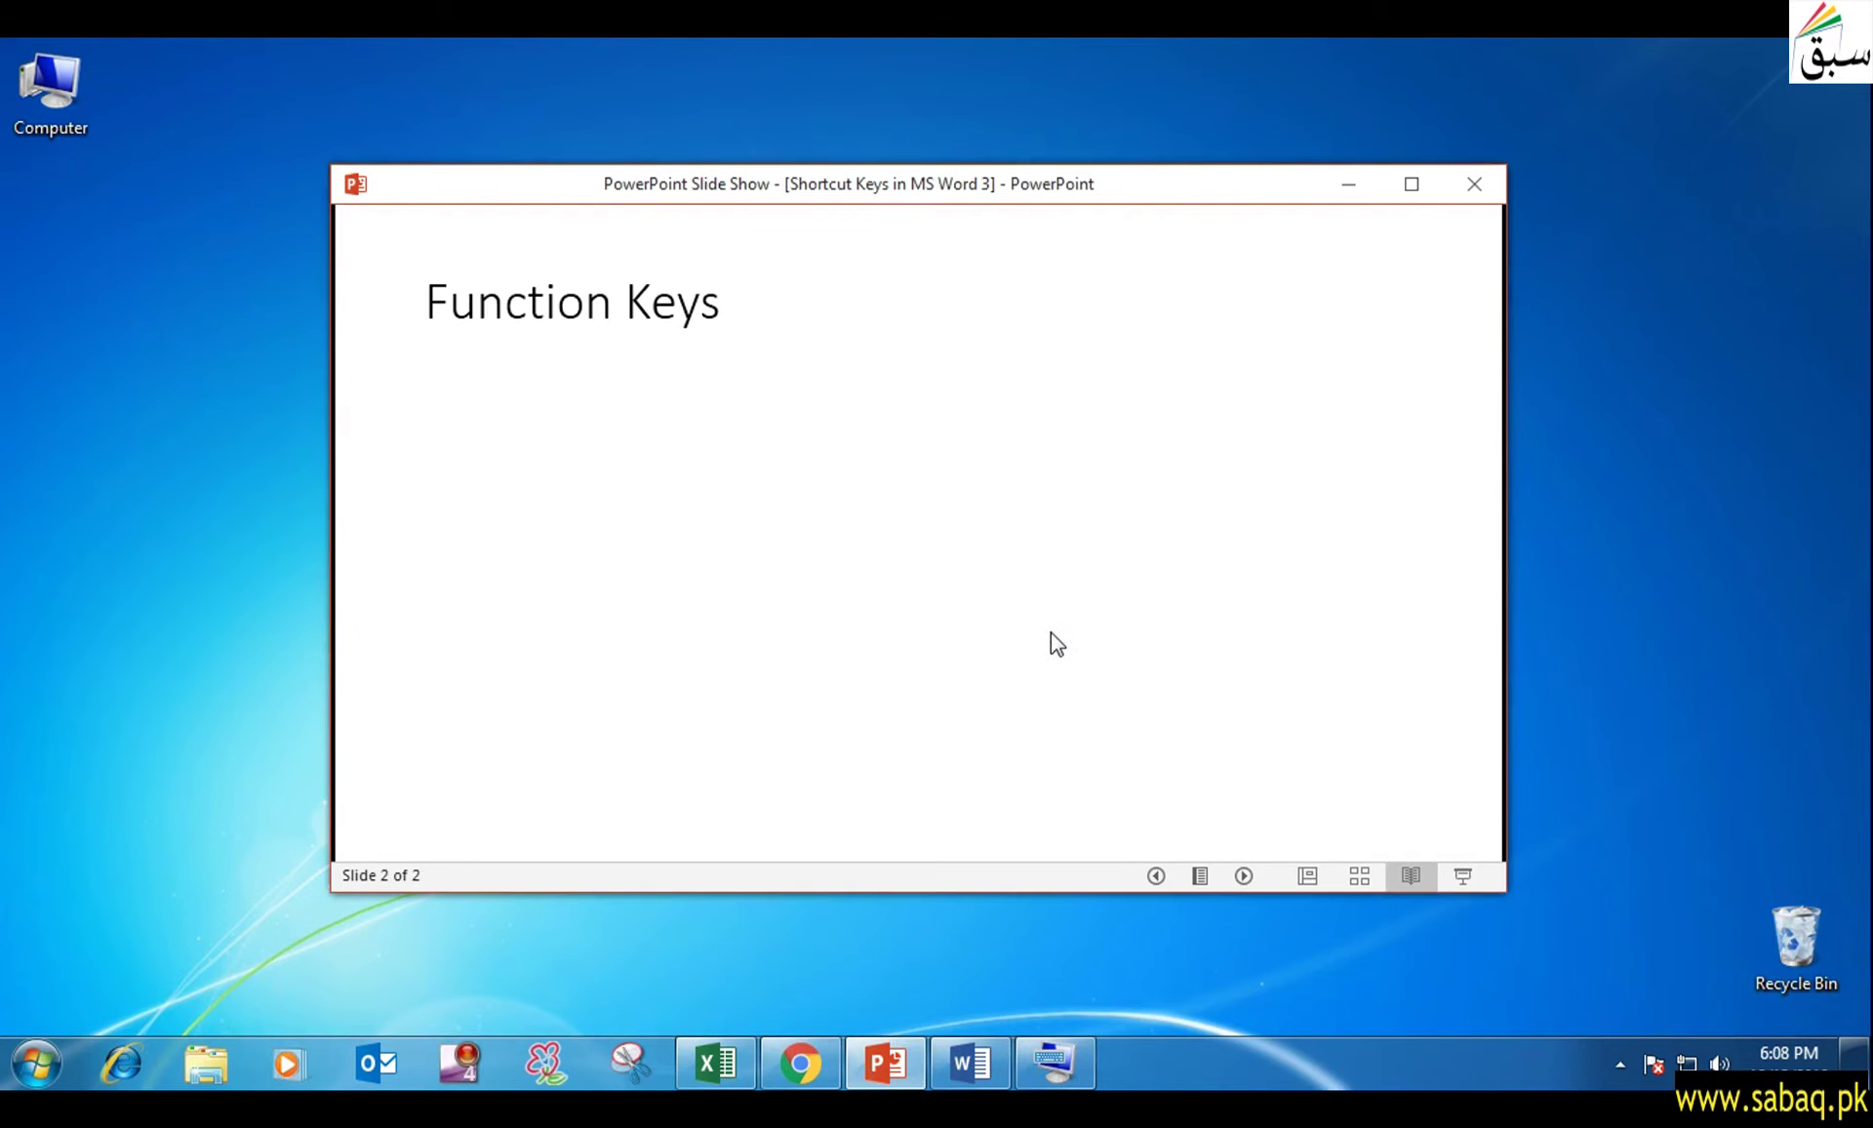
{"action": "left_click", "coordinate": [809, 372]}
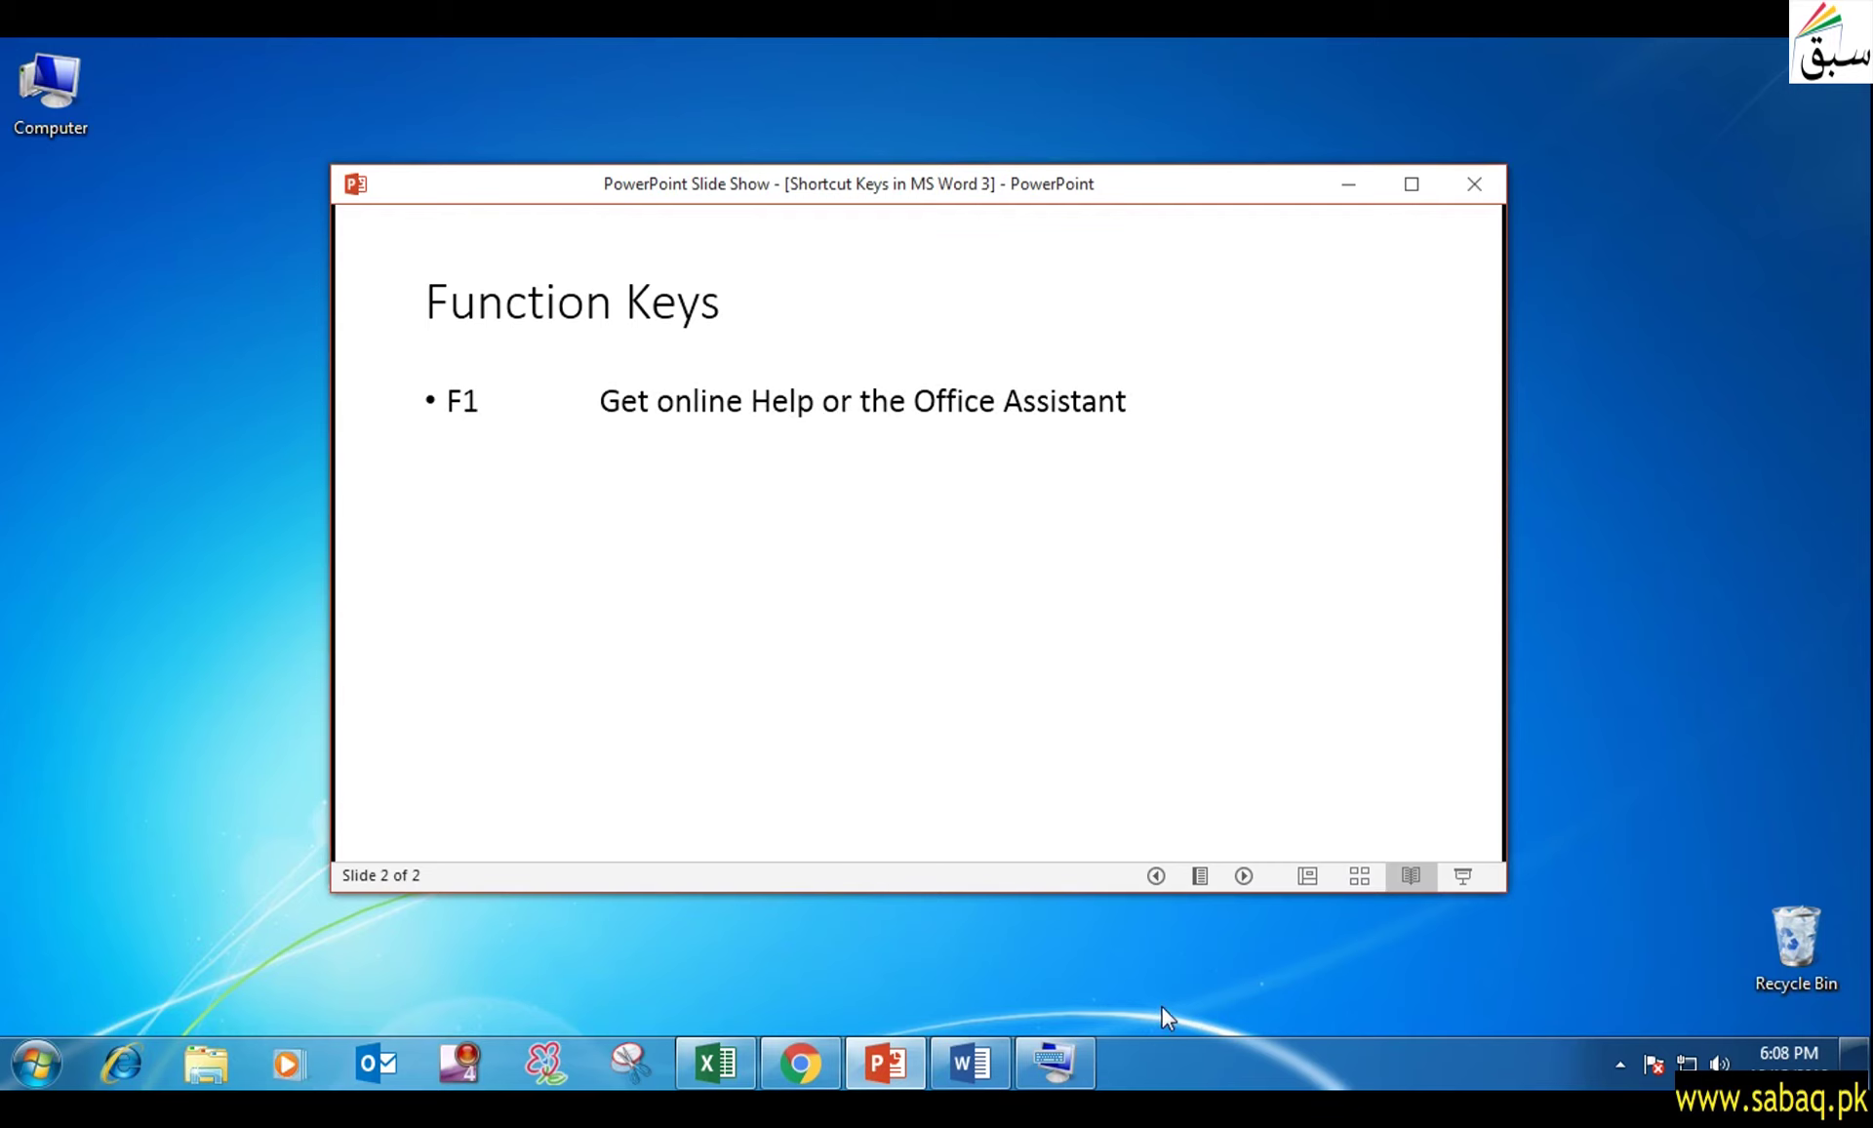
{"action": "left_click", "coordinate": [1091, 1051]}
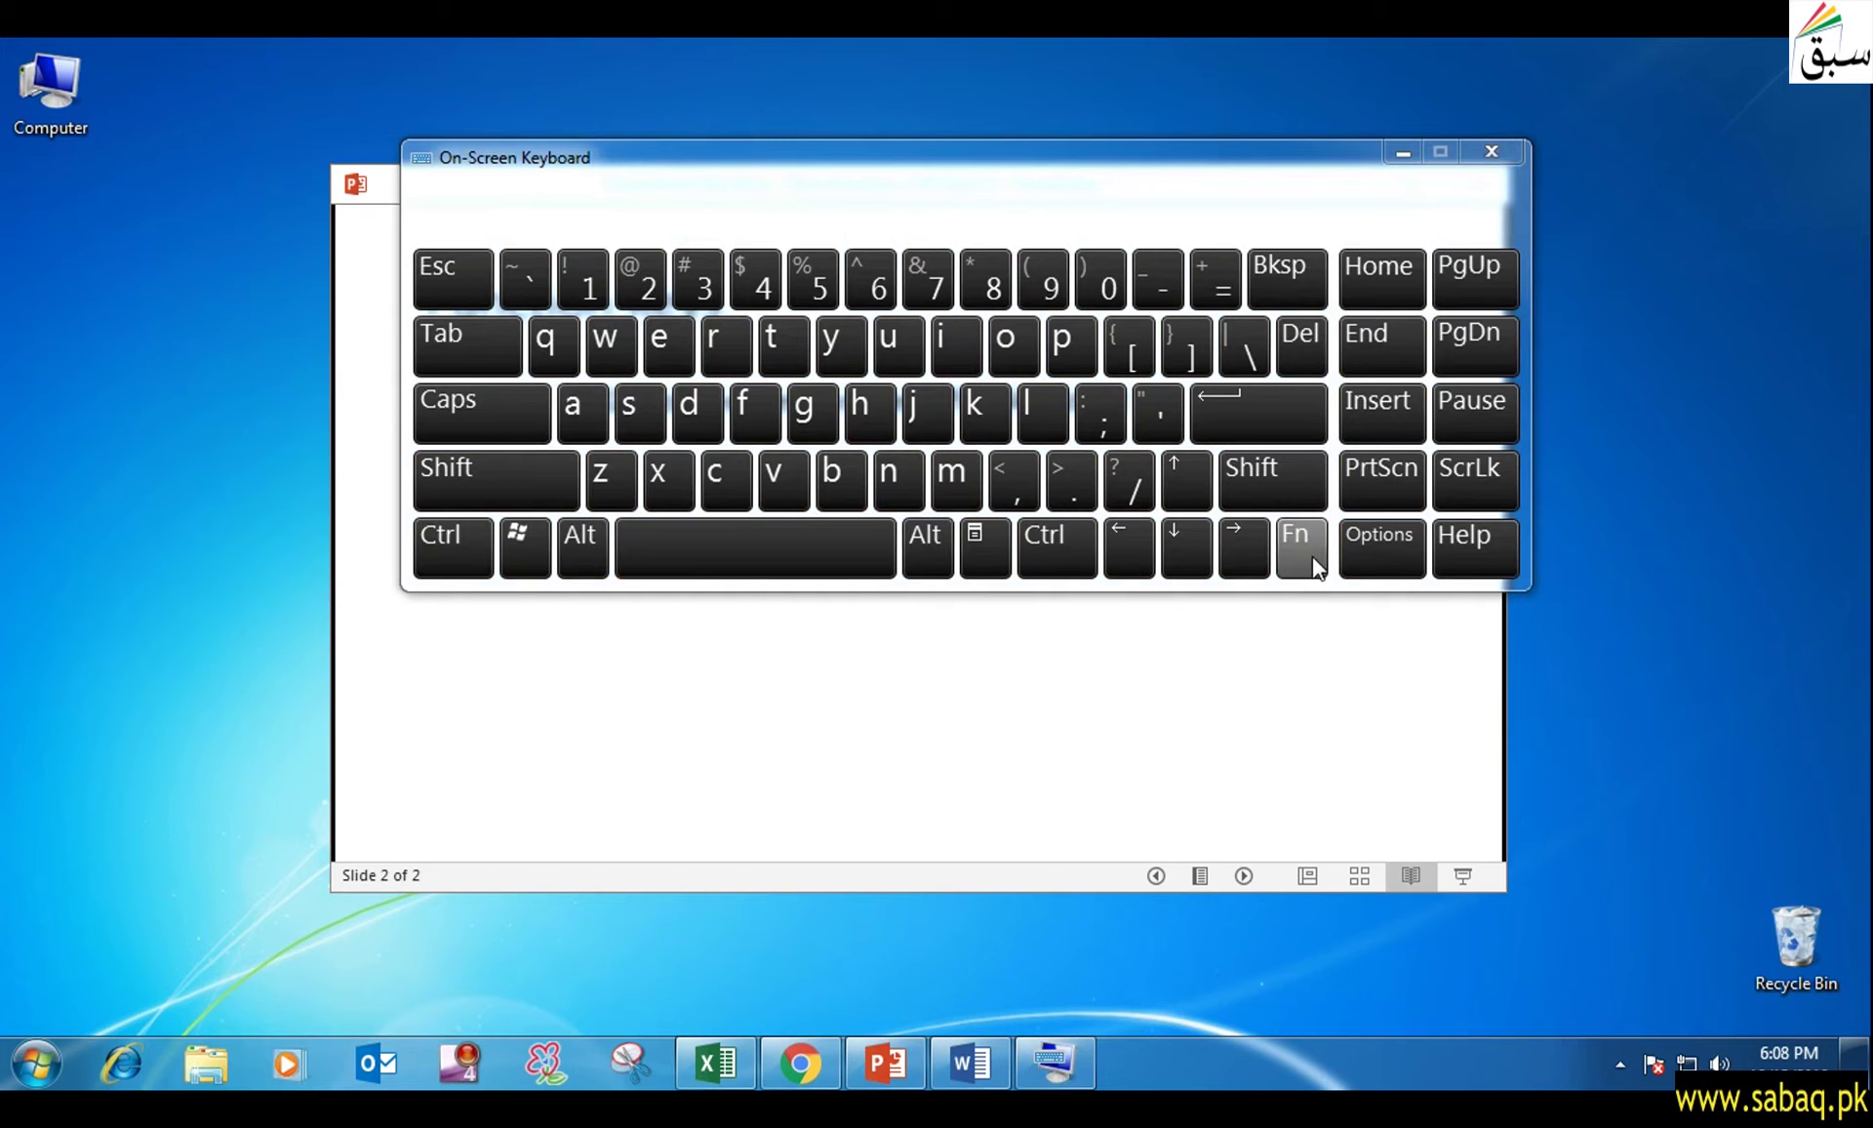
Enable the F1–F12 keys on the On-Screen Keyboard, minimize it, and bring Word forward.
{"action": "left_click", "coordinate": [1292, 554]}
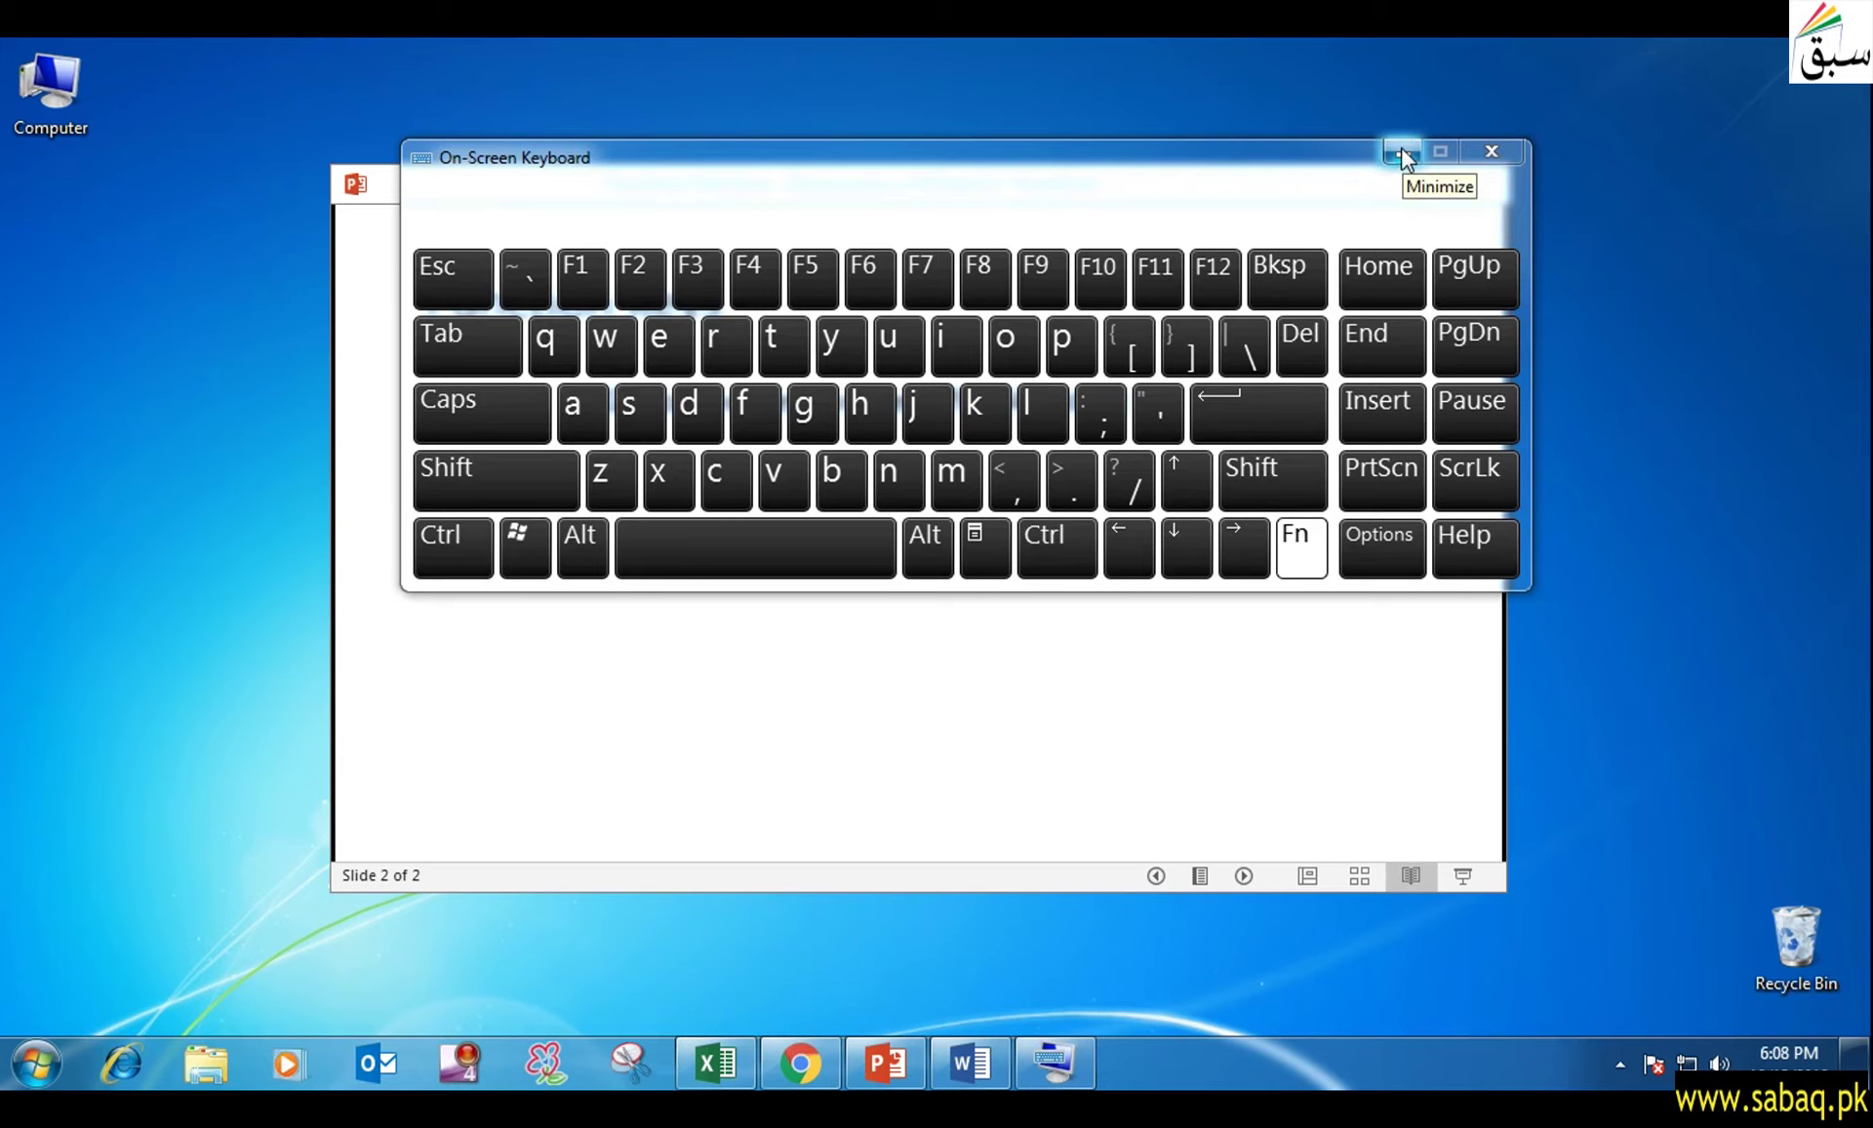
{"action": "left_click", "coordinate": [1402, 152]}
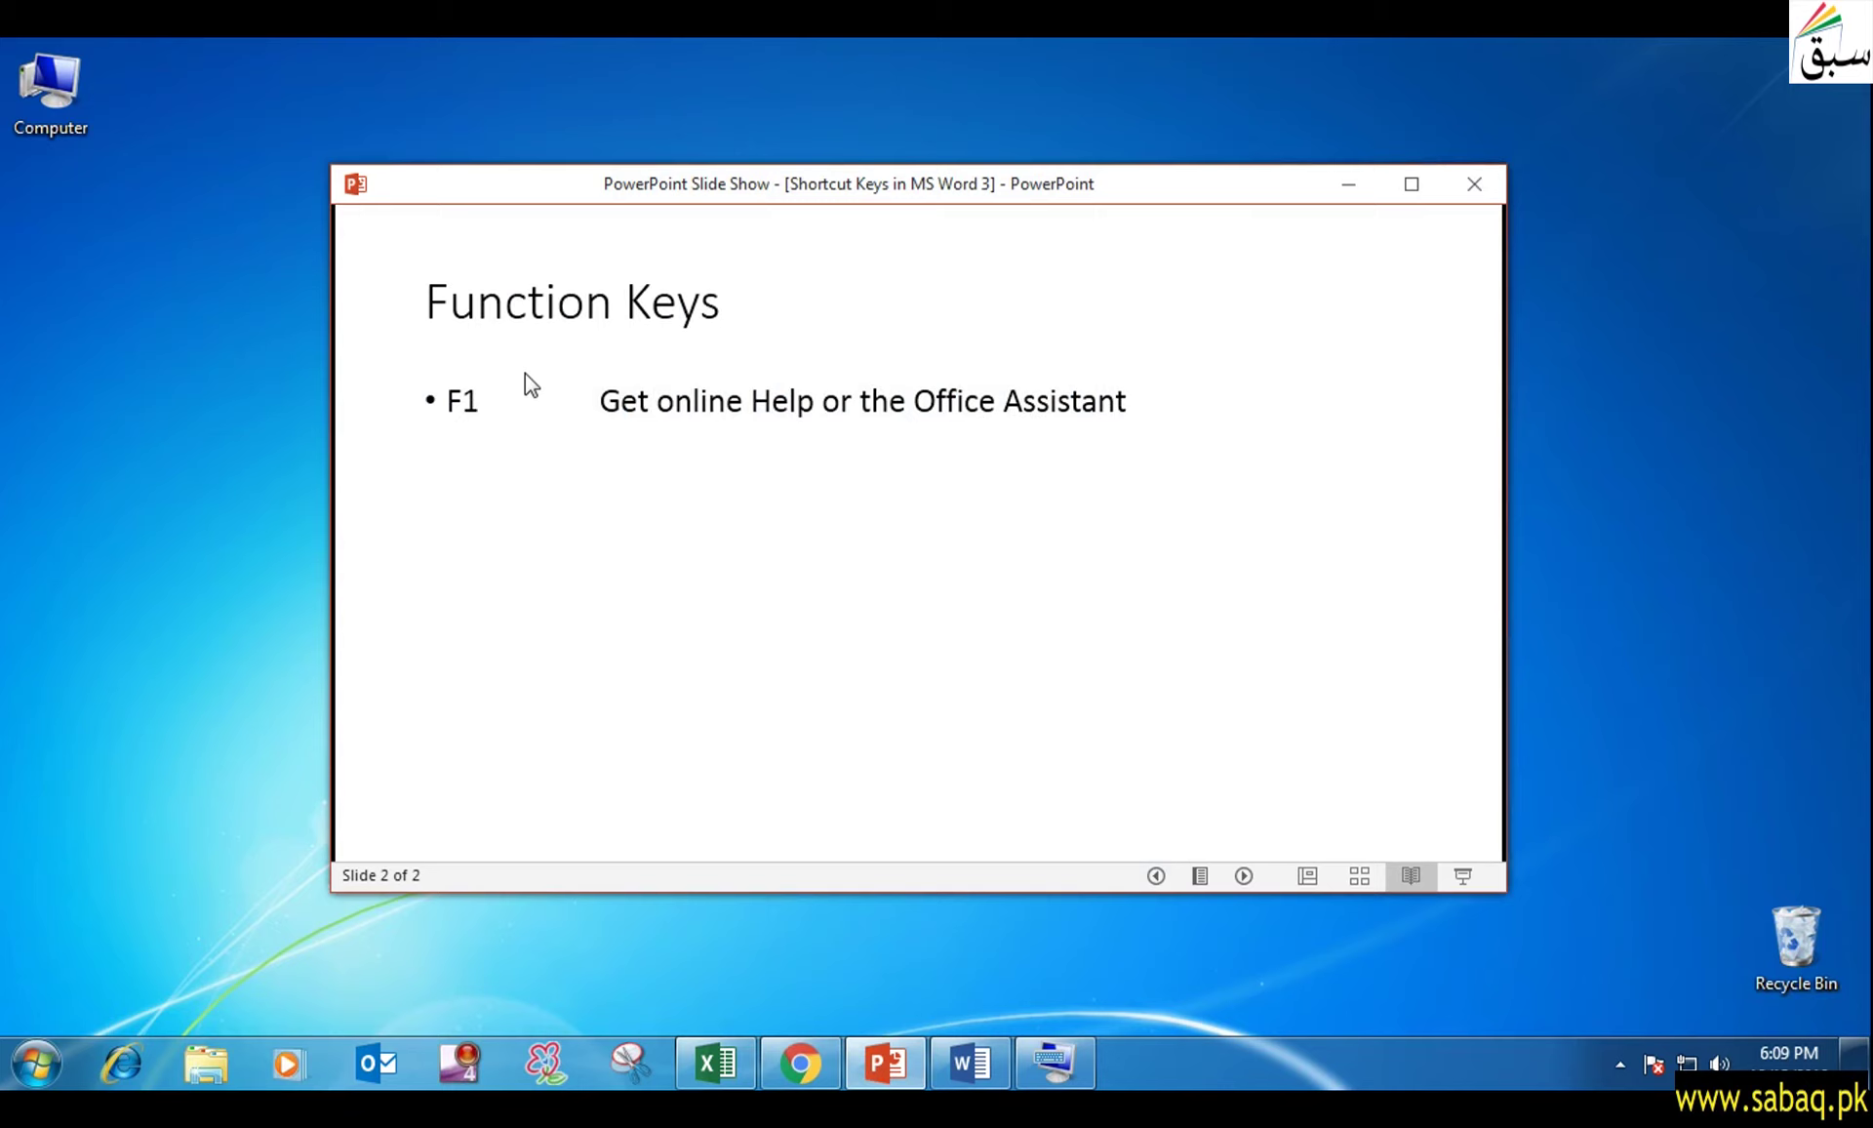
{"action": "left_click", "coordinate": [985, 1062]}
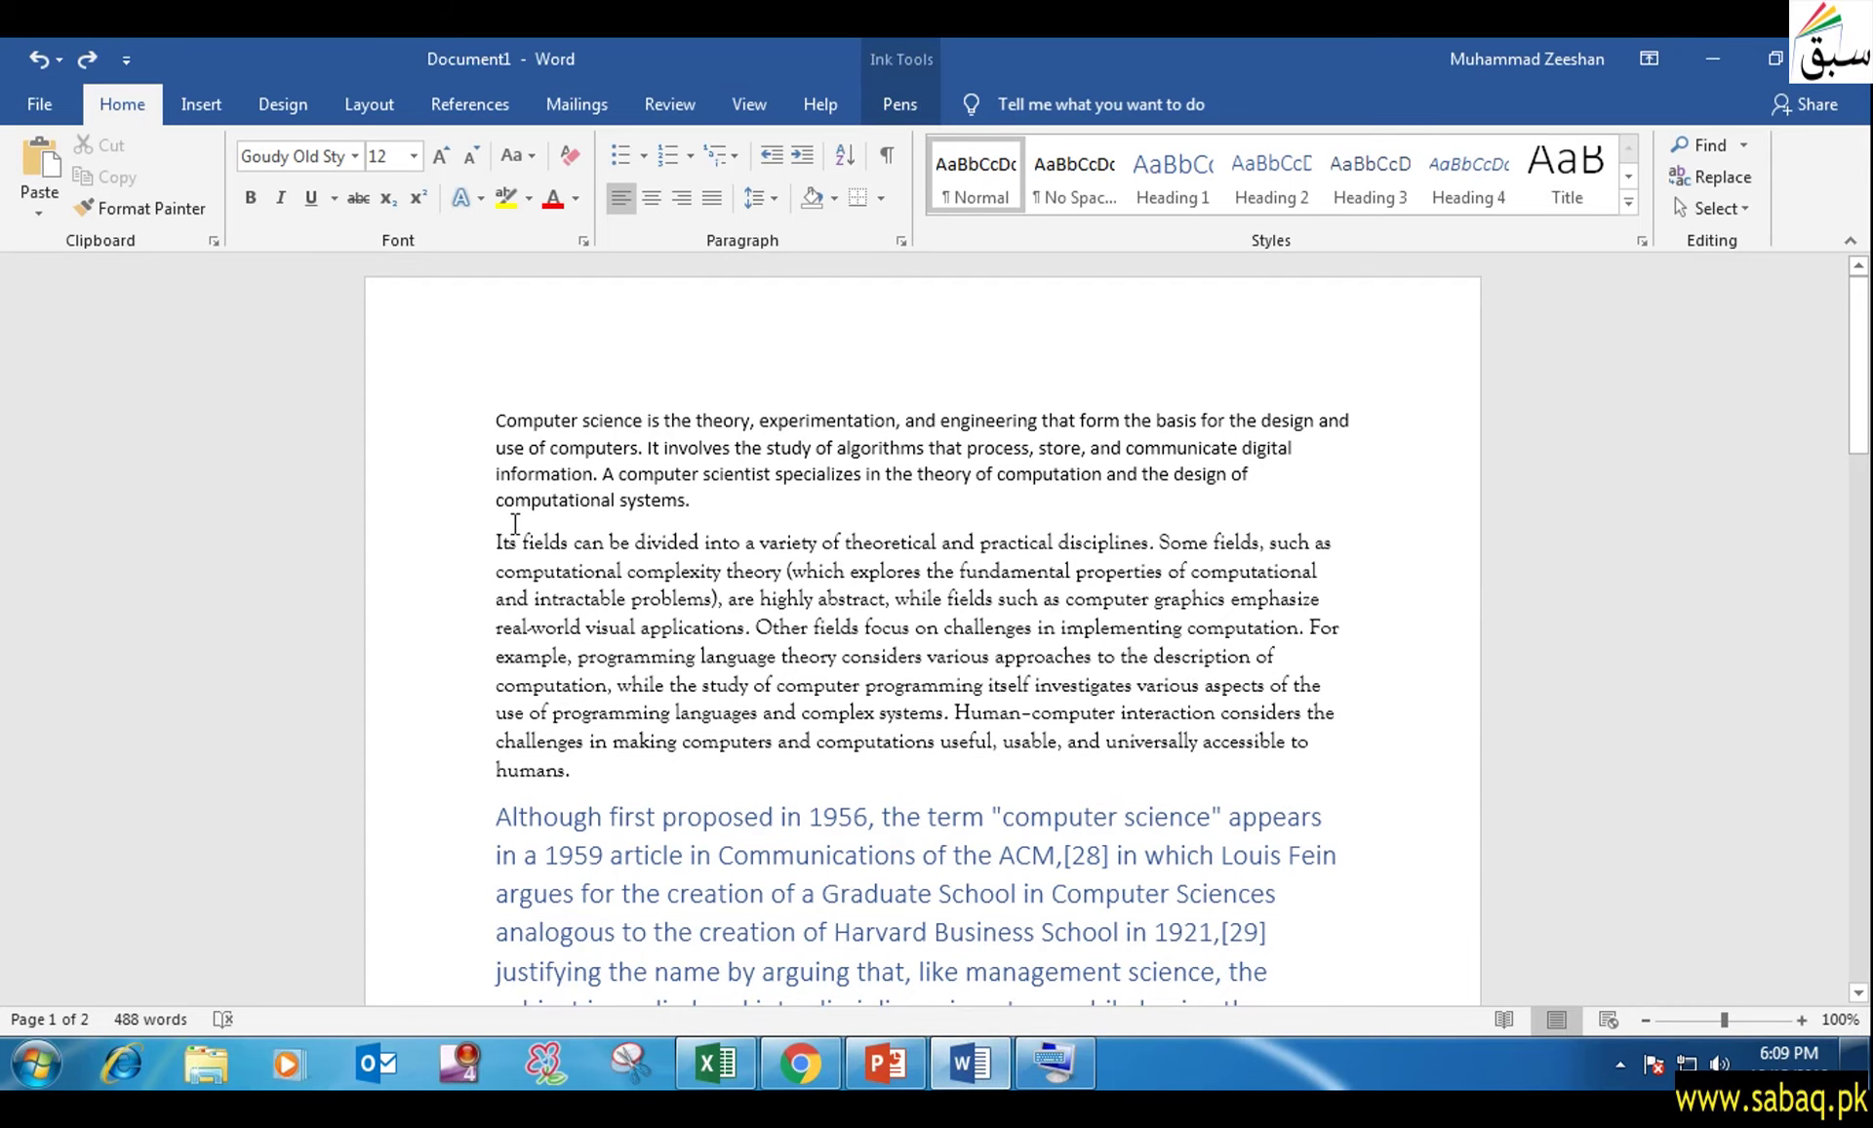
Open Word Help with F1, close it, then reveal the F2 'Move text or Graphics' bullet.
{"action": "key", "text": "F1"}
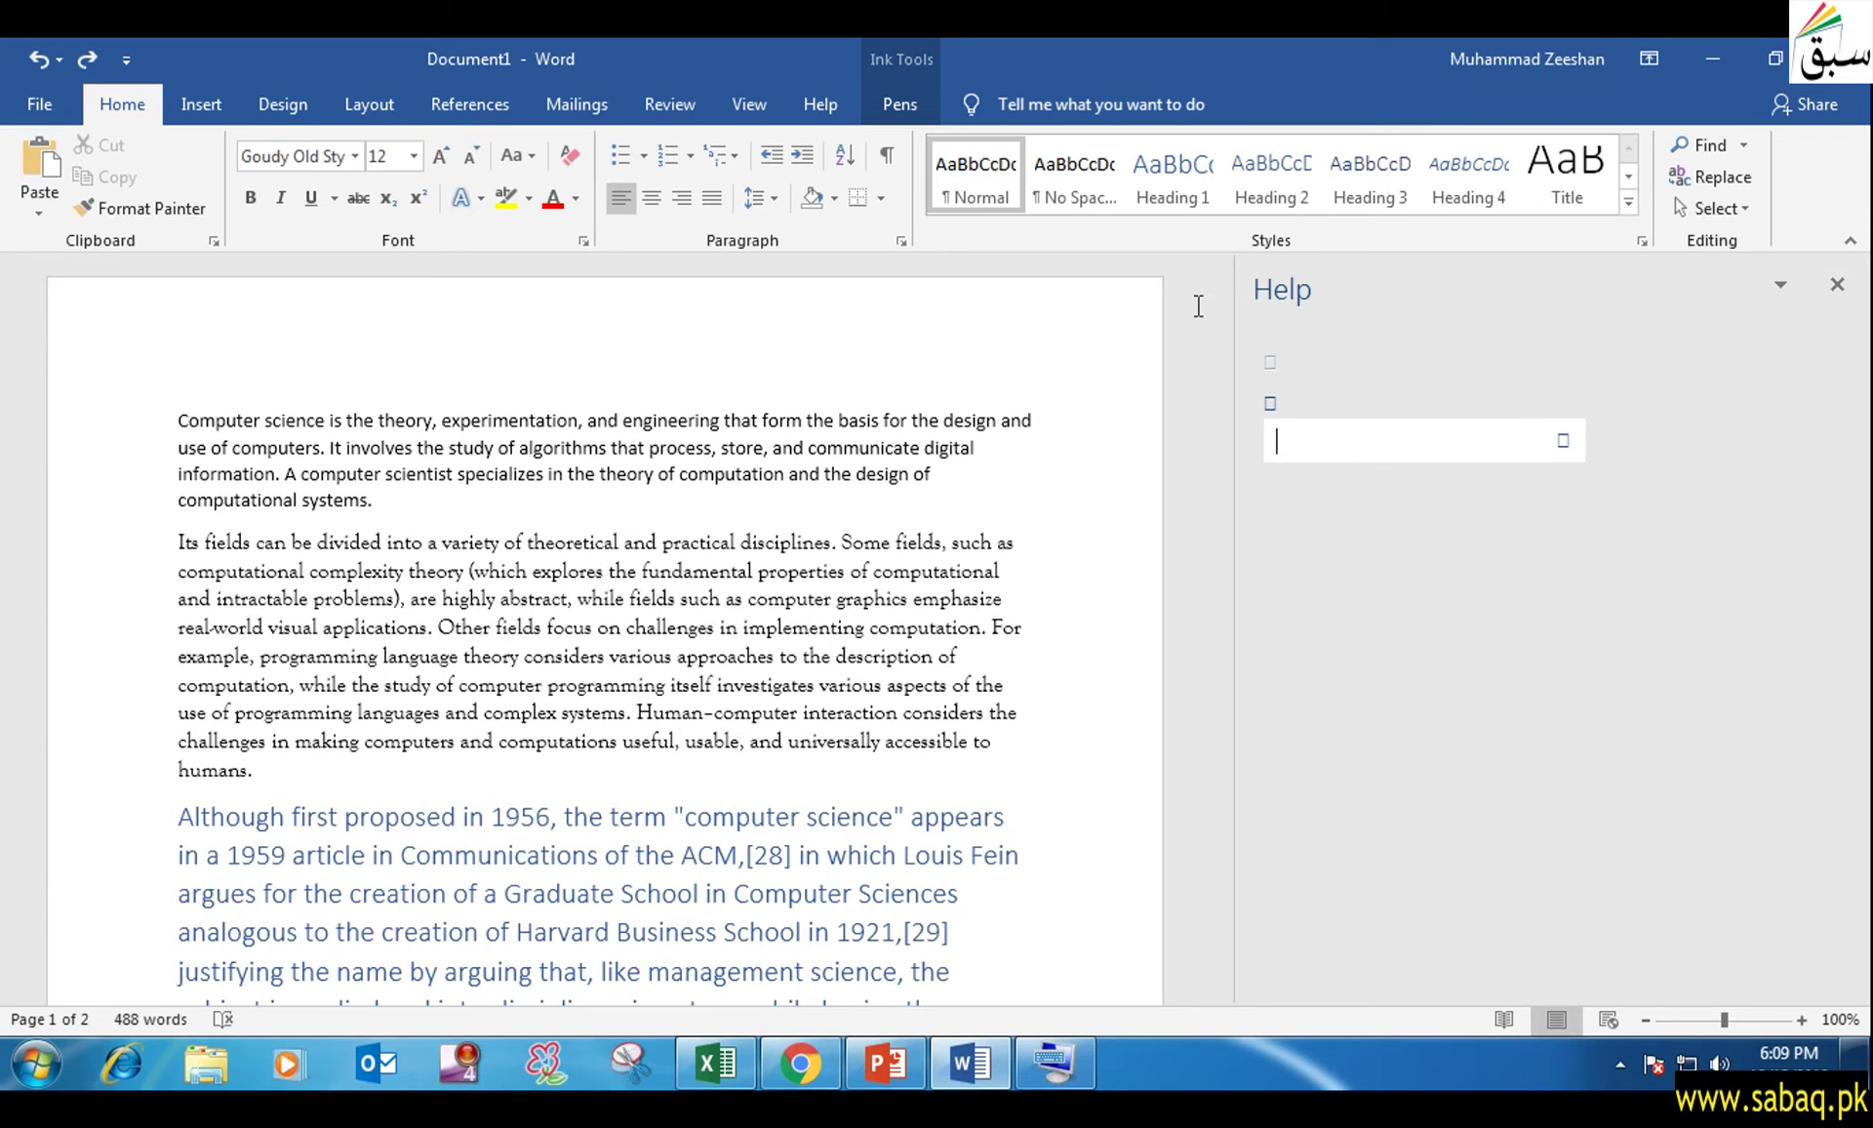
{"action": "left_click", "coordinate": [833, 102]}
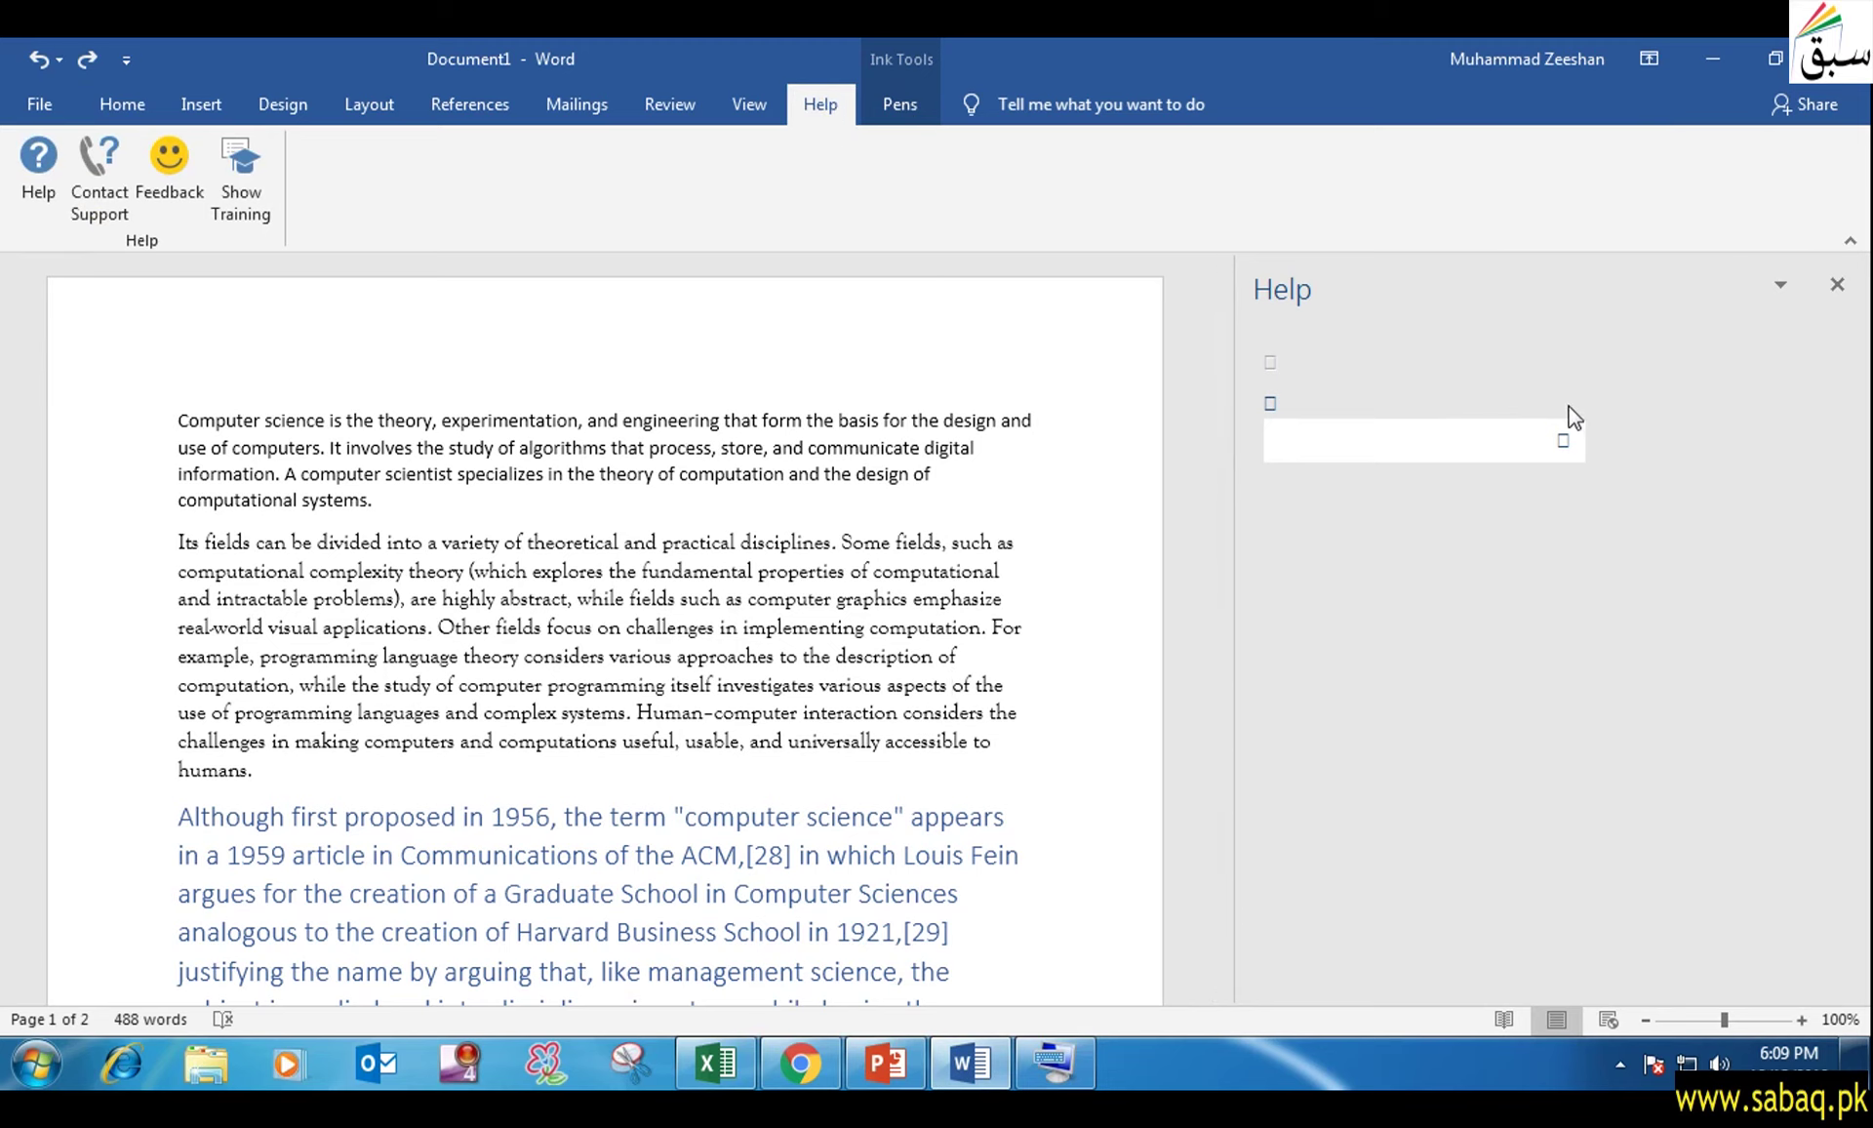
{"action": "left_click", "coordinate": [1837, 284]}
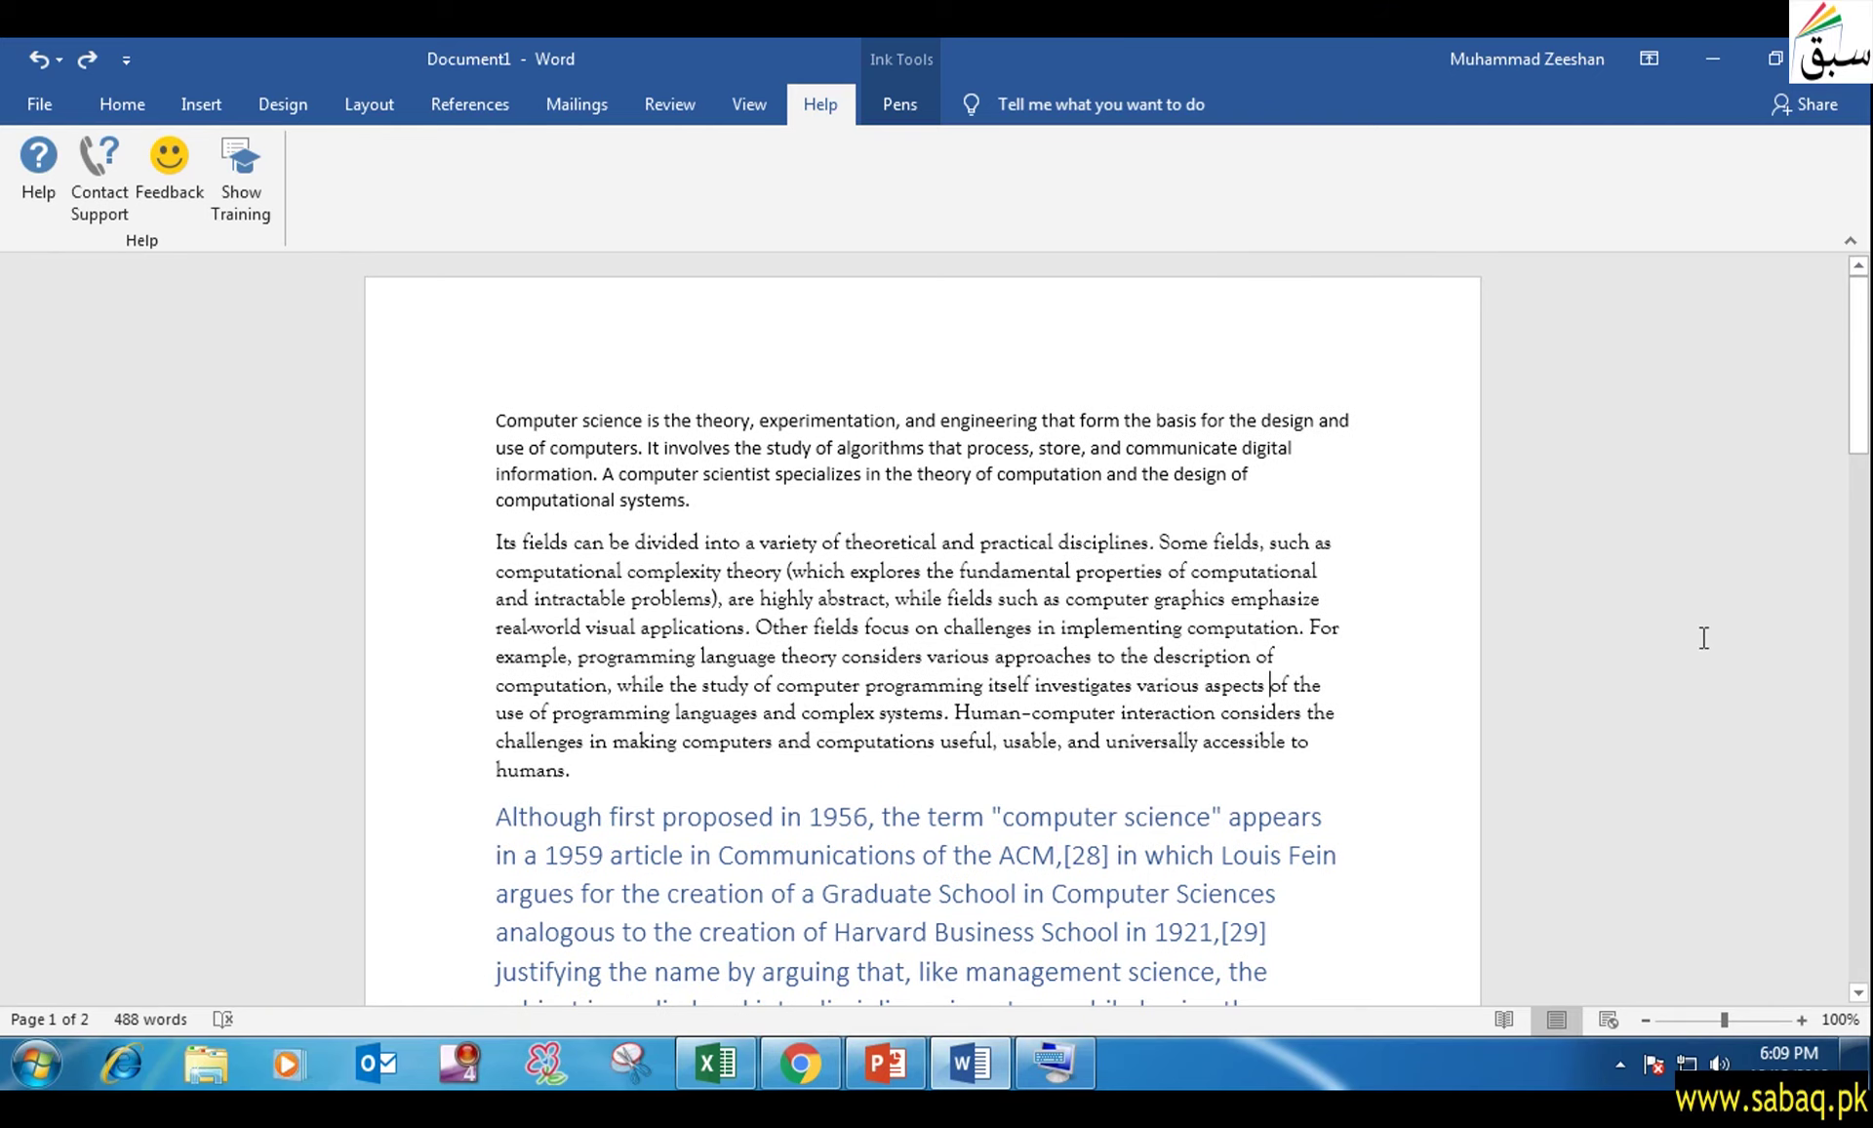
{"action": "left_click", "coordinate": [119, 102]}
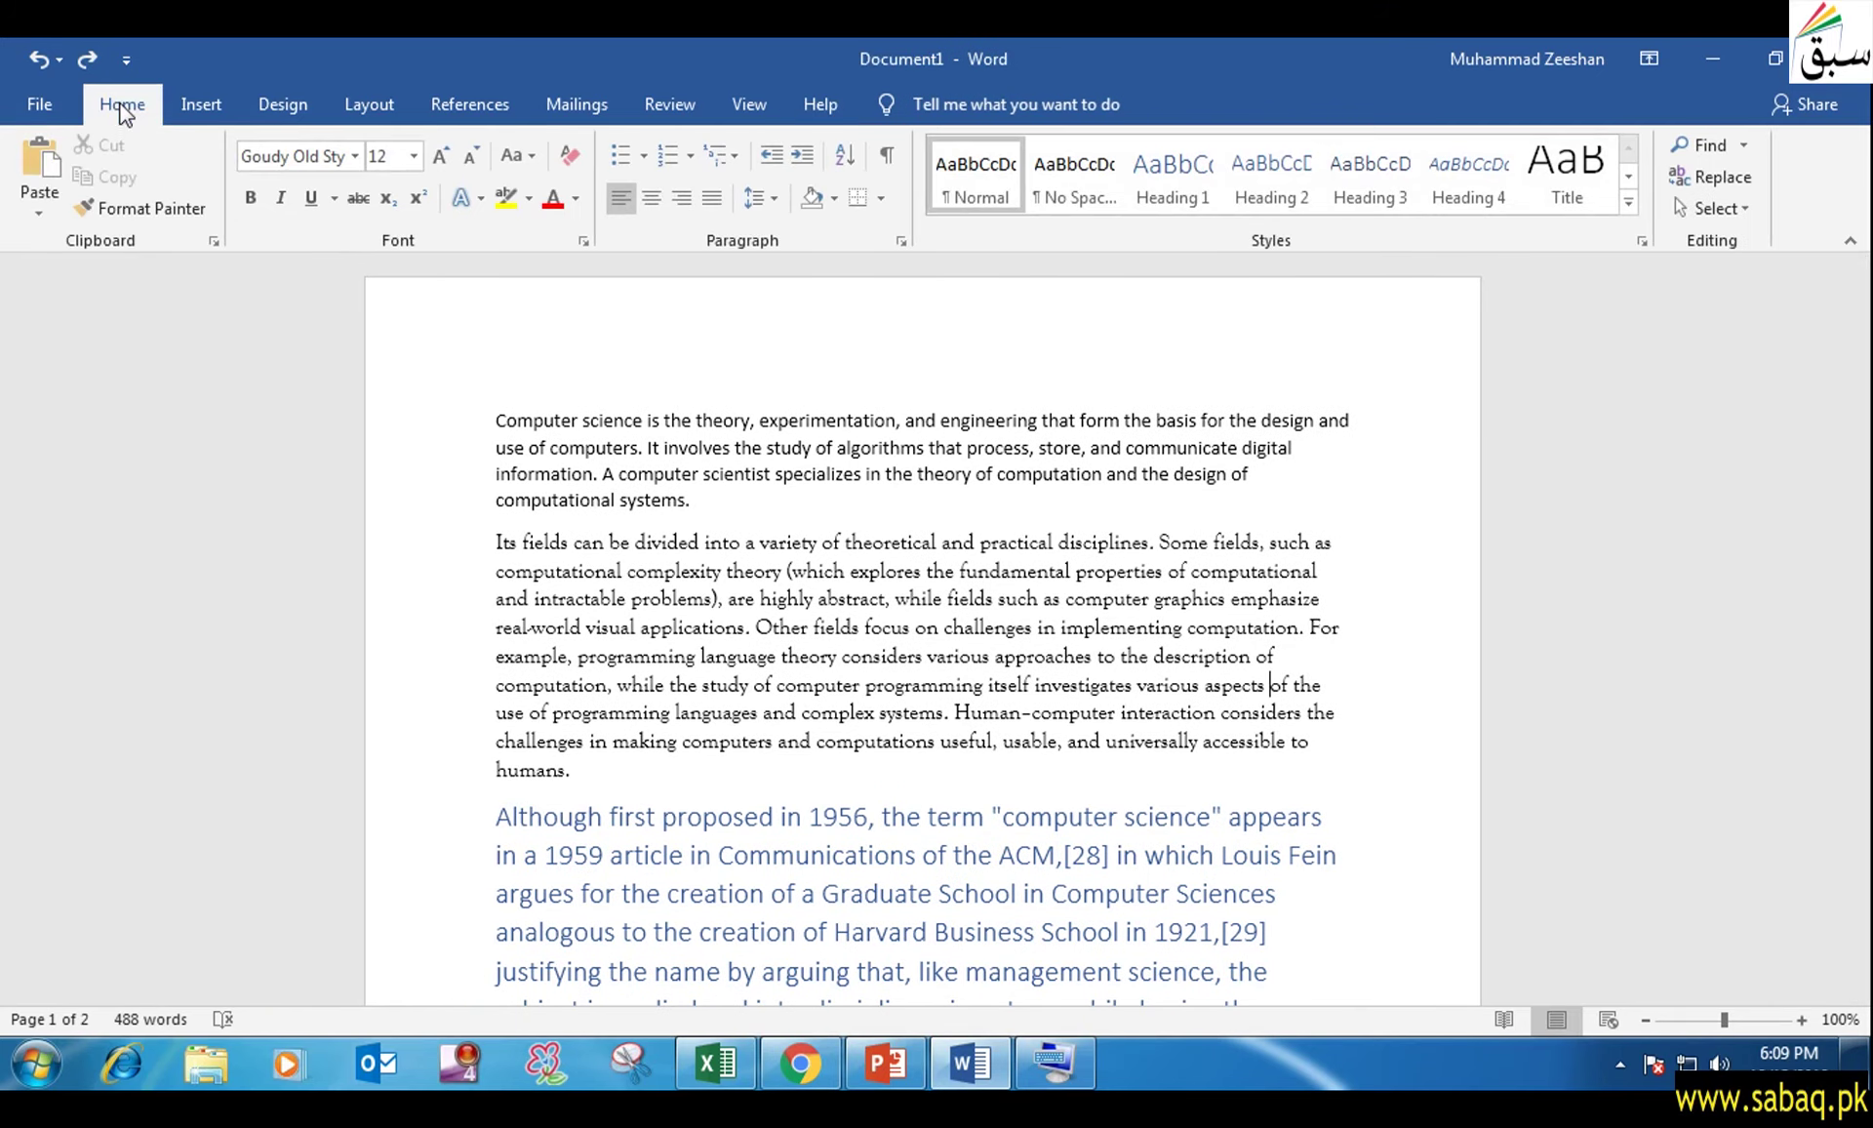
{"action": "left_click", "coordinate": [903, 1061]}
{"action": "left_click", "coordinate": [874, 751]}
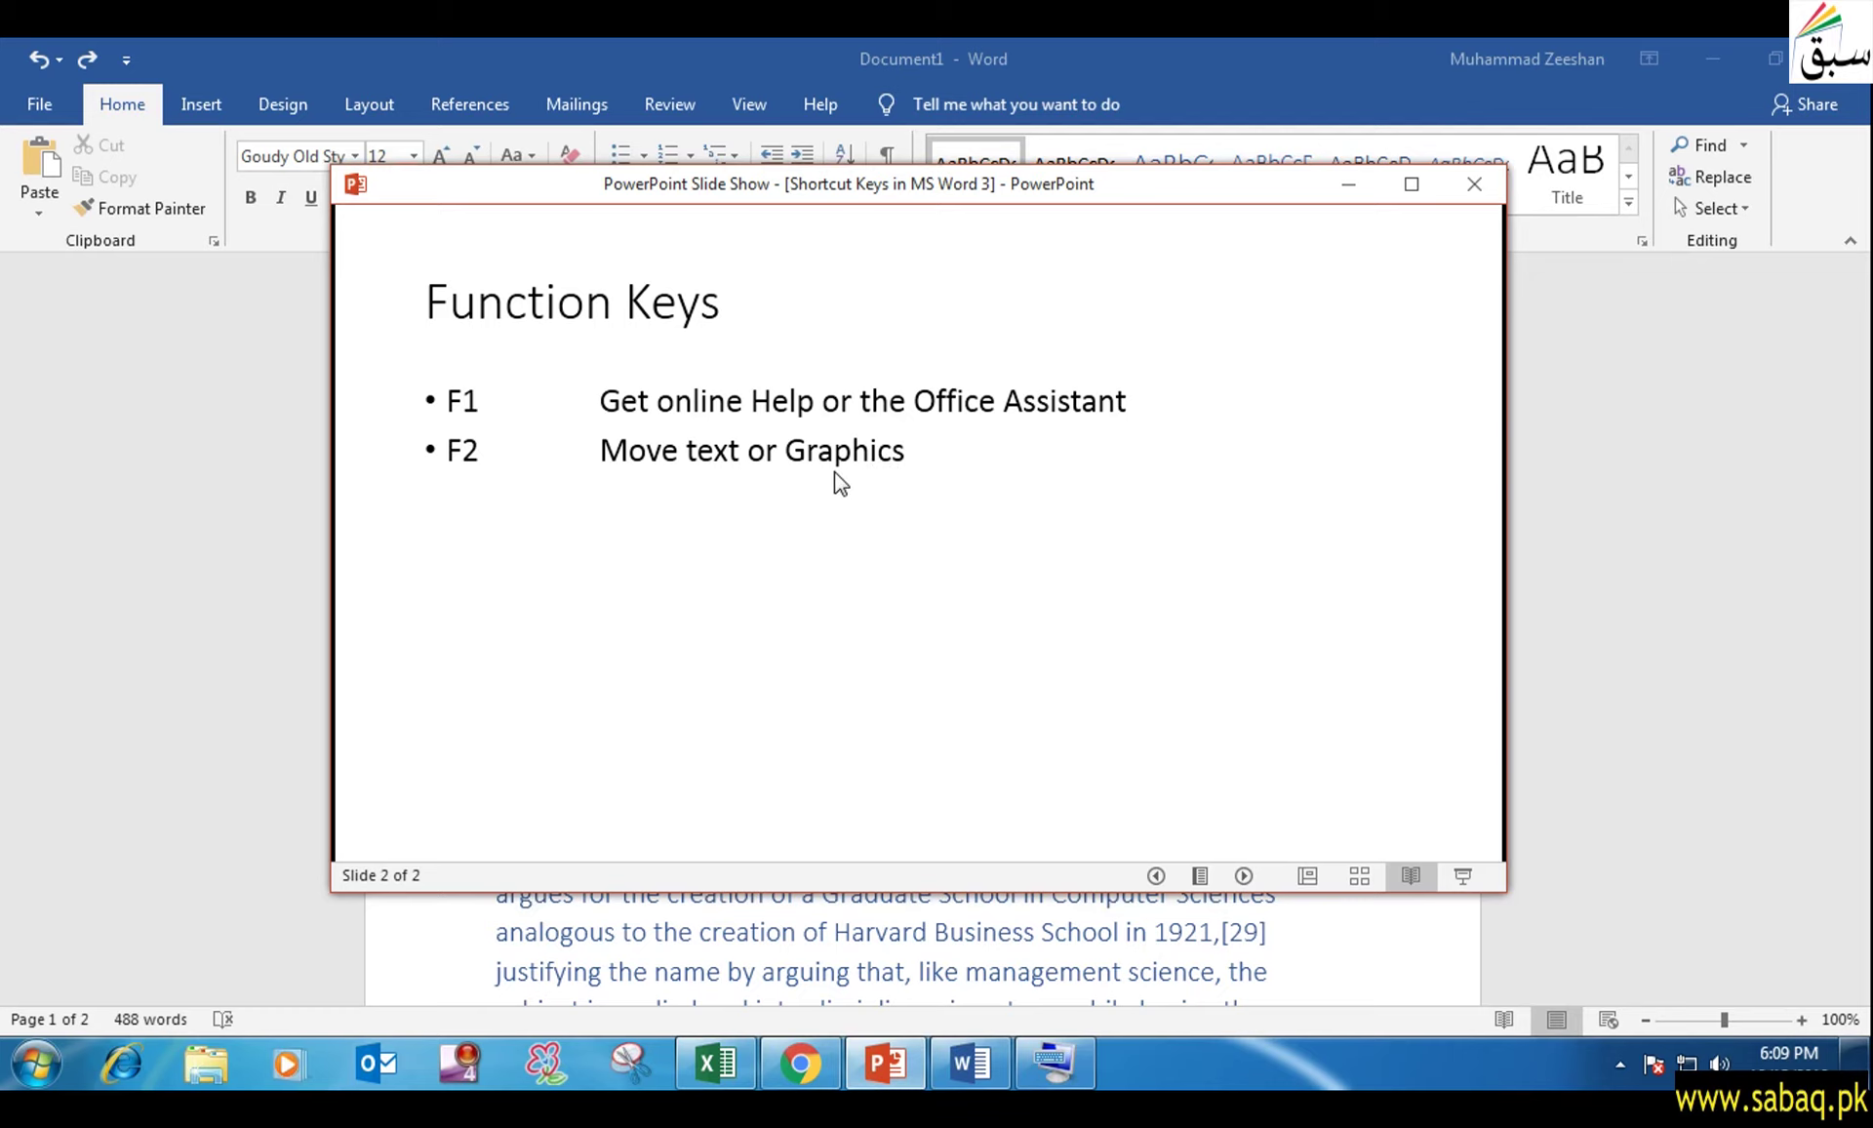
Minimize the slide show and select the first paragraph in Word.
{"action": "left_click", "coordinate": [1366, 198]}
{"action": "mouse_move", "coordinate": [495, 420]}
{"action": "left_mouse_down"}
{"action": "mouse_move", "coordinate": [632, 499]}
{"action": "mouse_move", "coordinate": [689, 503]}
{"action": "left_mouse_up"}
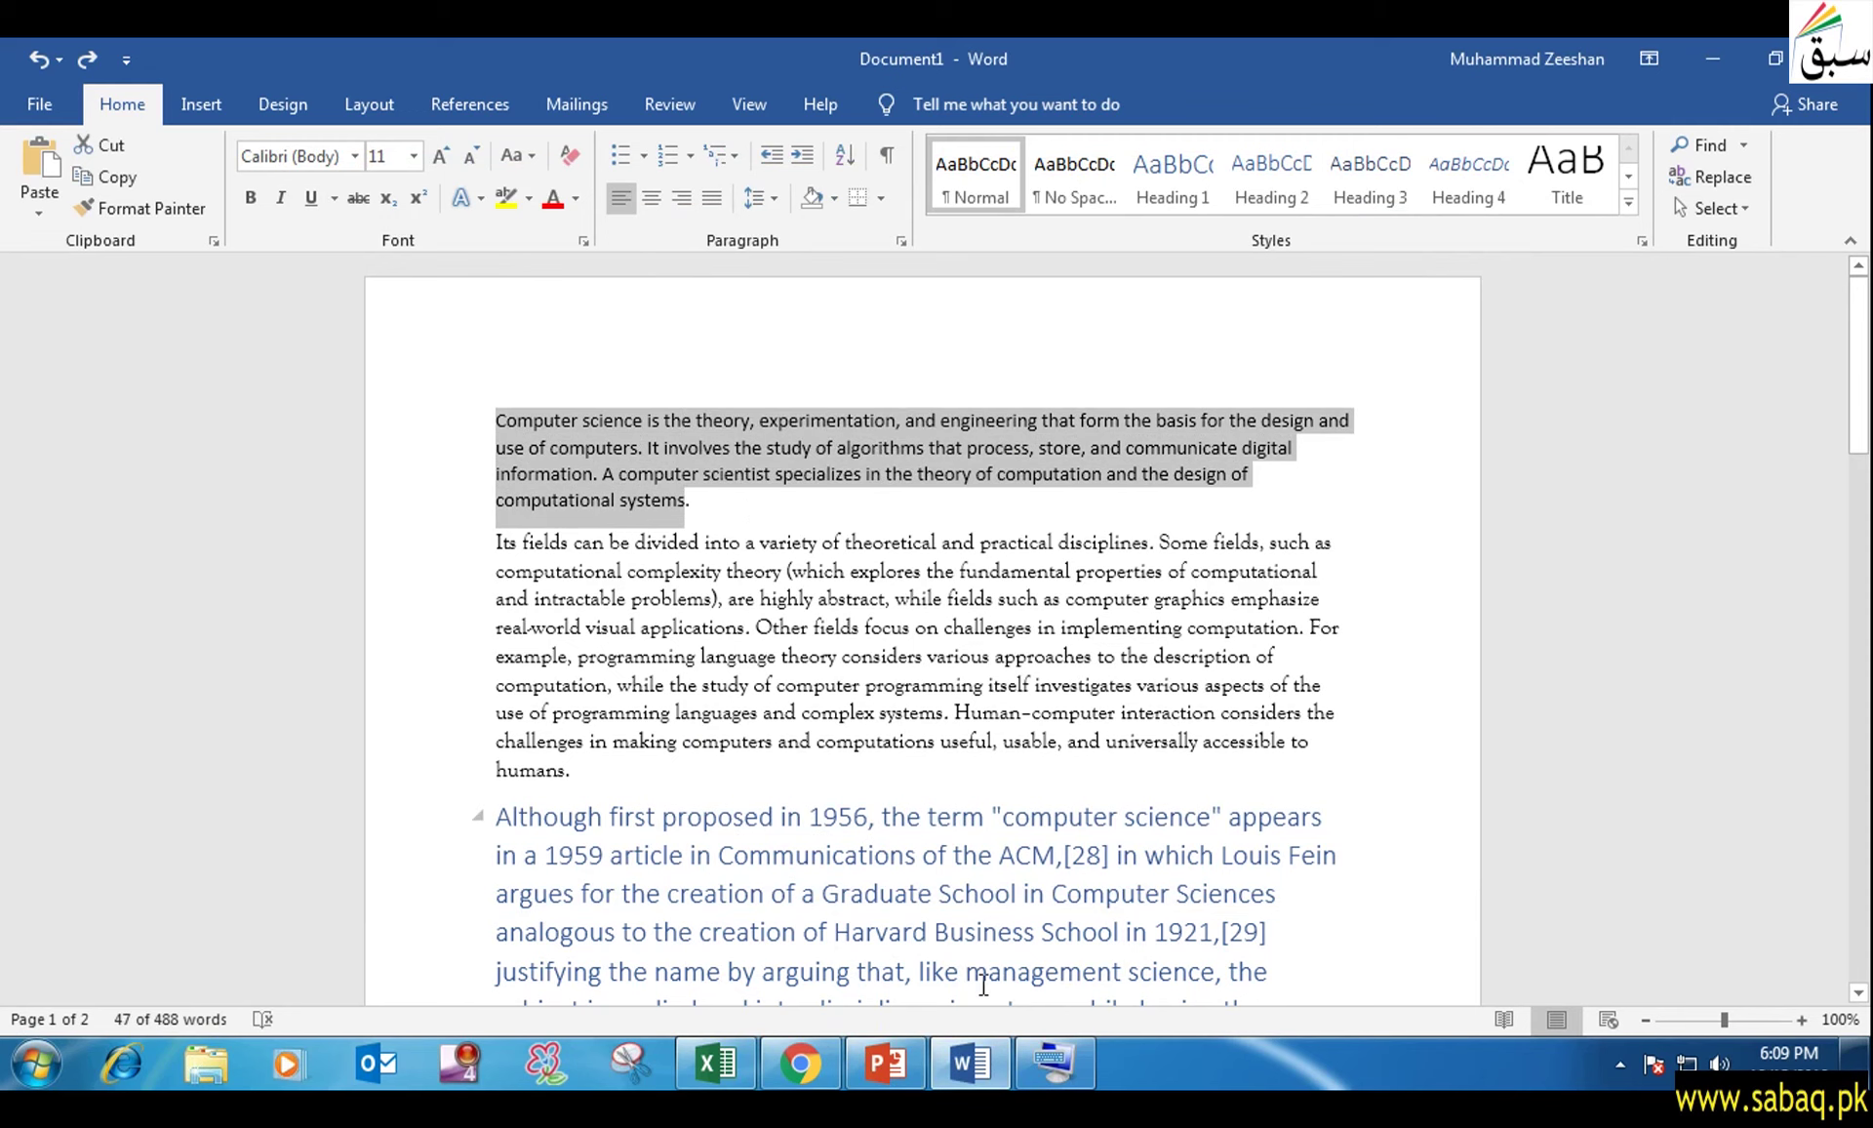
Mark the selected first paragraph for moving with F2 so Word asks 'Move to where?'.
{"action": "left_click", "coordinate": [1088, 1078]}
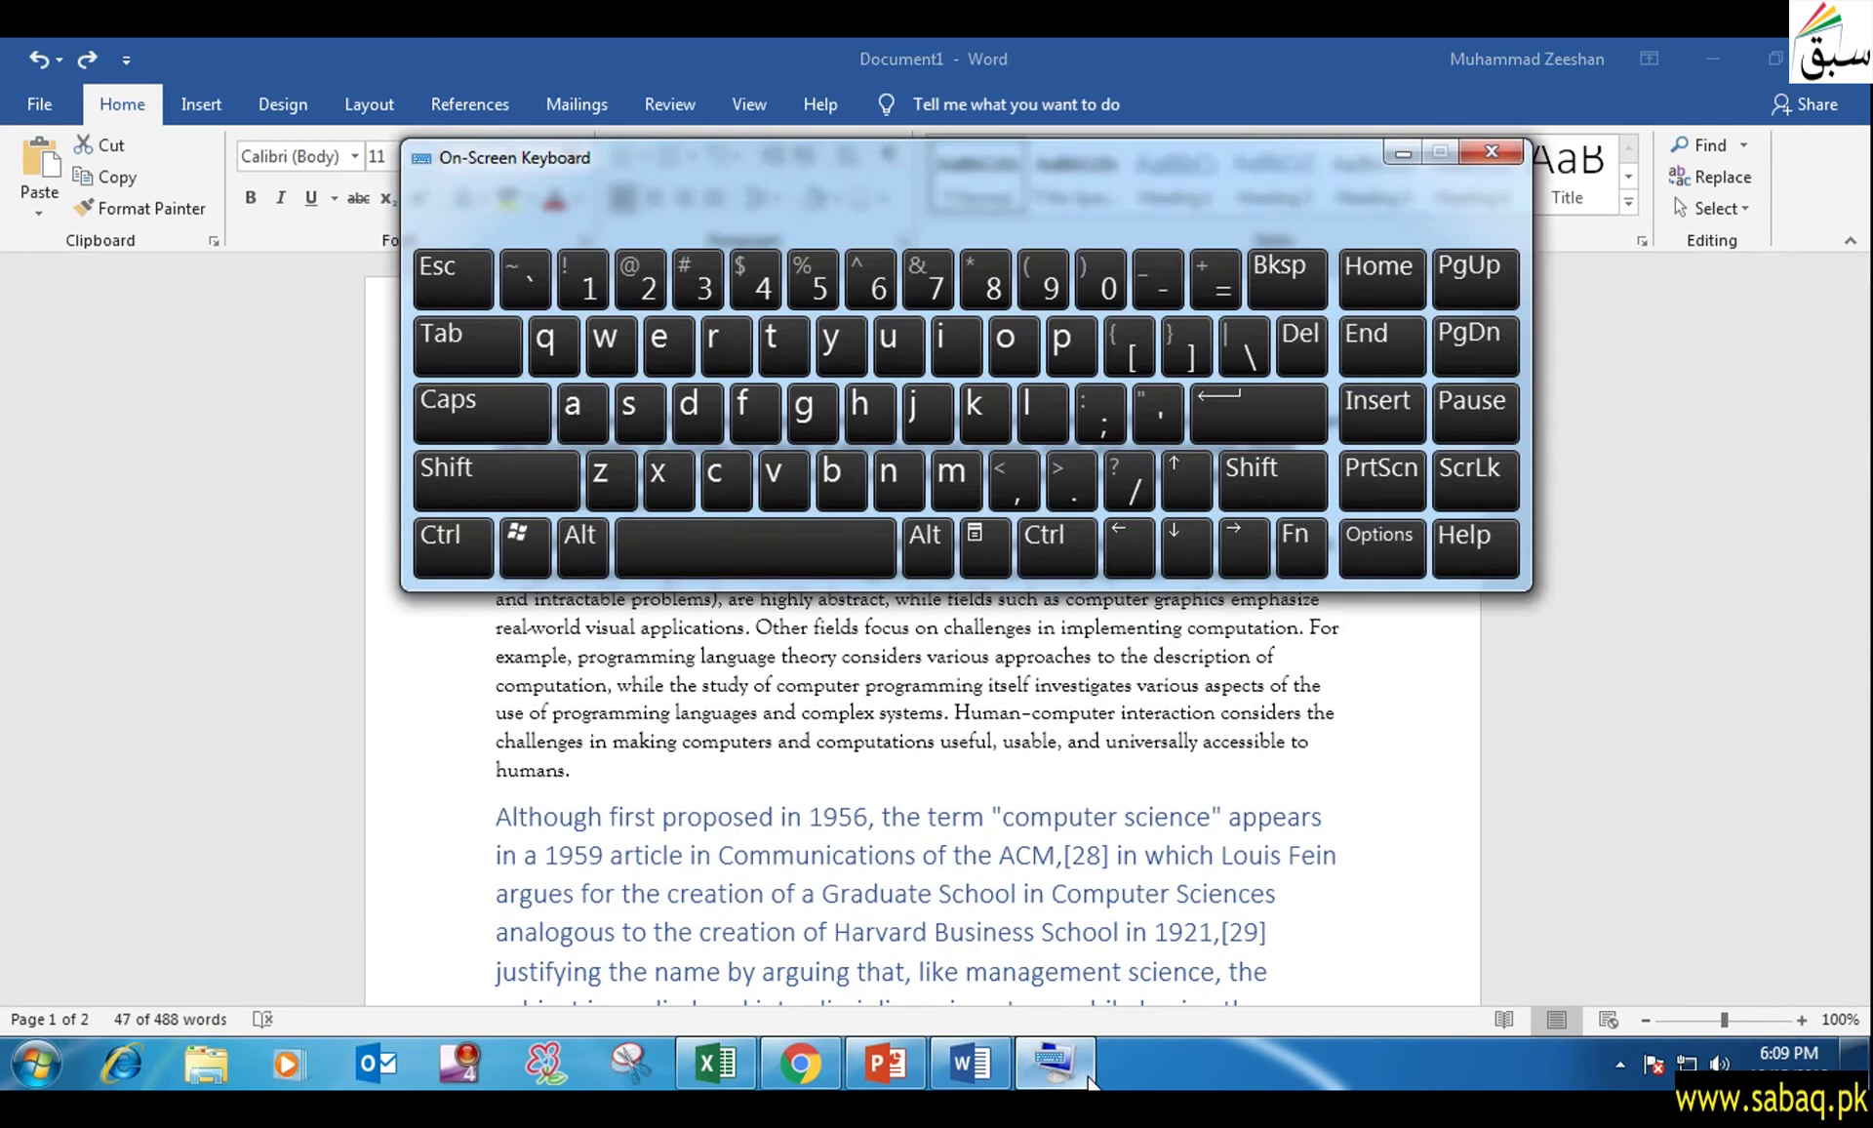
{"action": "left_click", "coordinate": [1088, 1078]}
{"action": "key", "text": "F2"}
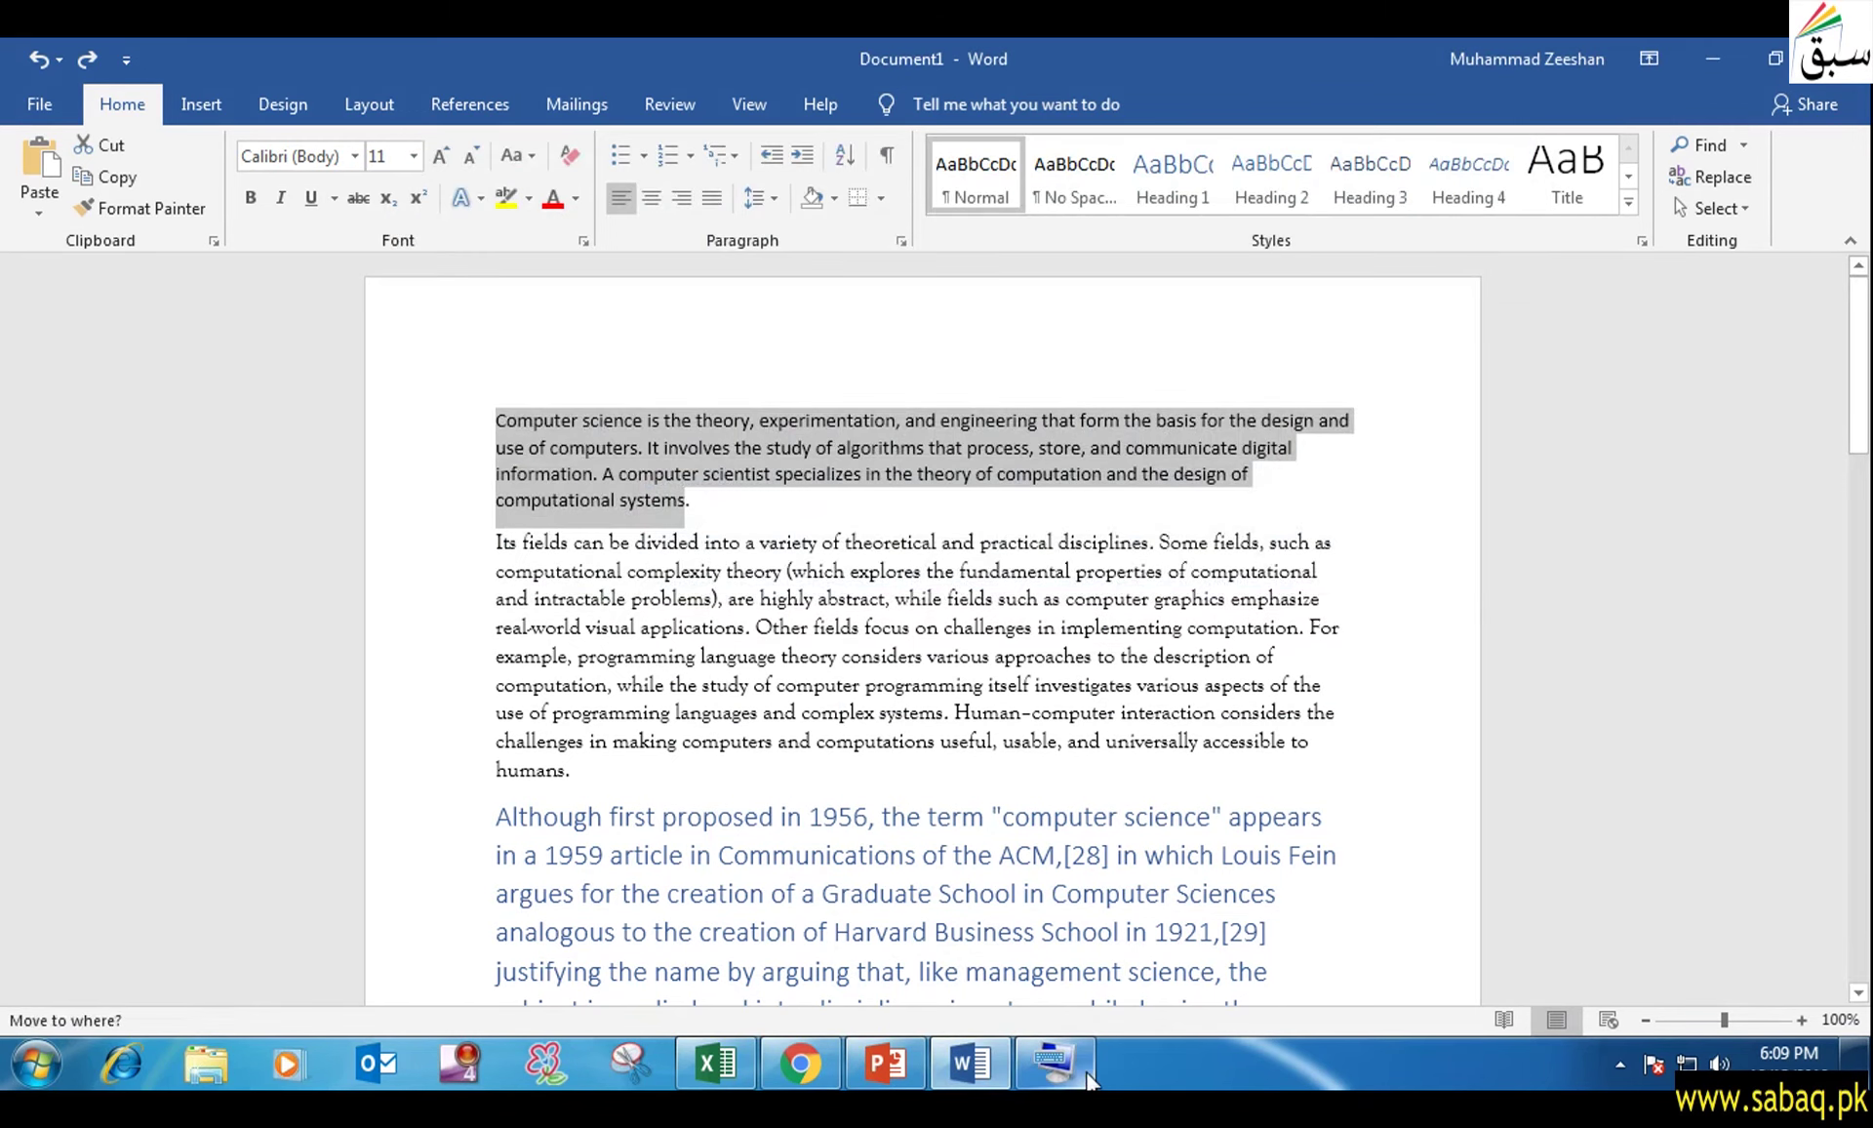
{"action": "left_click", "coordinate": [908, 511]}
{"action": "scroll", "coordinate": [815, 715], "scroll_direction": "down", "scroll_amount": 4}
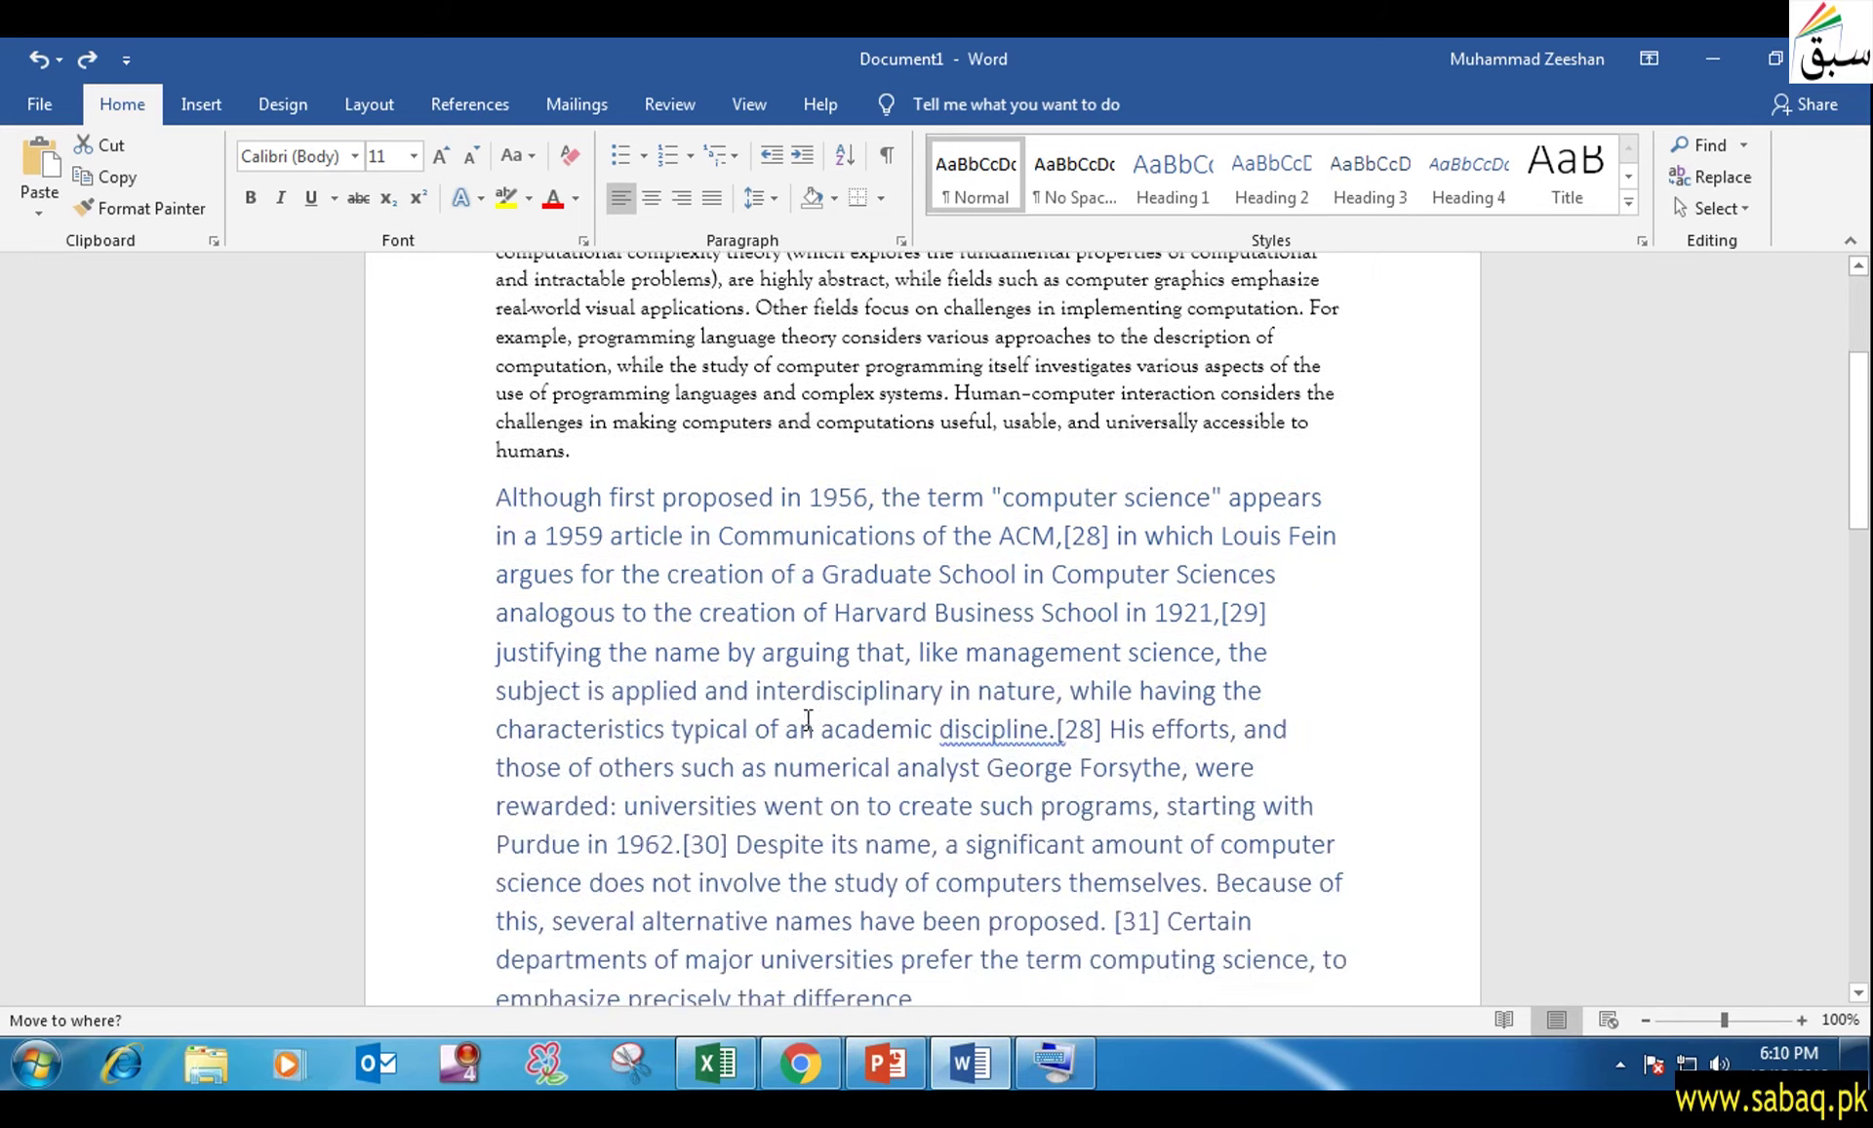
Pick the empty line above the table, then cancel the pending F2 move with Esc.
{"action": "scroll", "coordinate": [809, 717], "scroll_direction": "down", "scroll_amount": 4}
{"action": "scroll", "coordinate": [803, 720], "scroll_direction": "down", "scroll_amount": 5}
{"action": "scroll", "coordinate": [803, 720], "scroll_direction": "down", "scroll_amount": 4}
{"action": "scroll", "coordinate": [795, 741], "scroll_direction": "down", "scroll_amount": 3}
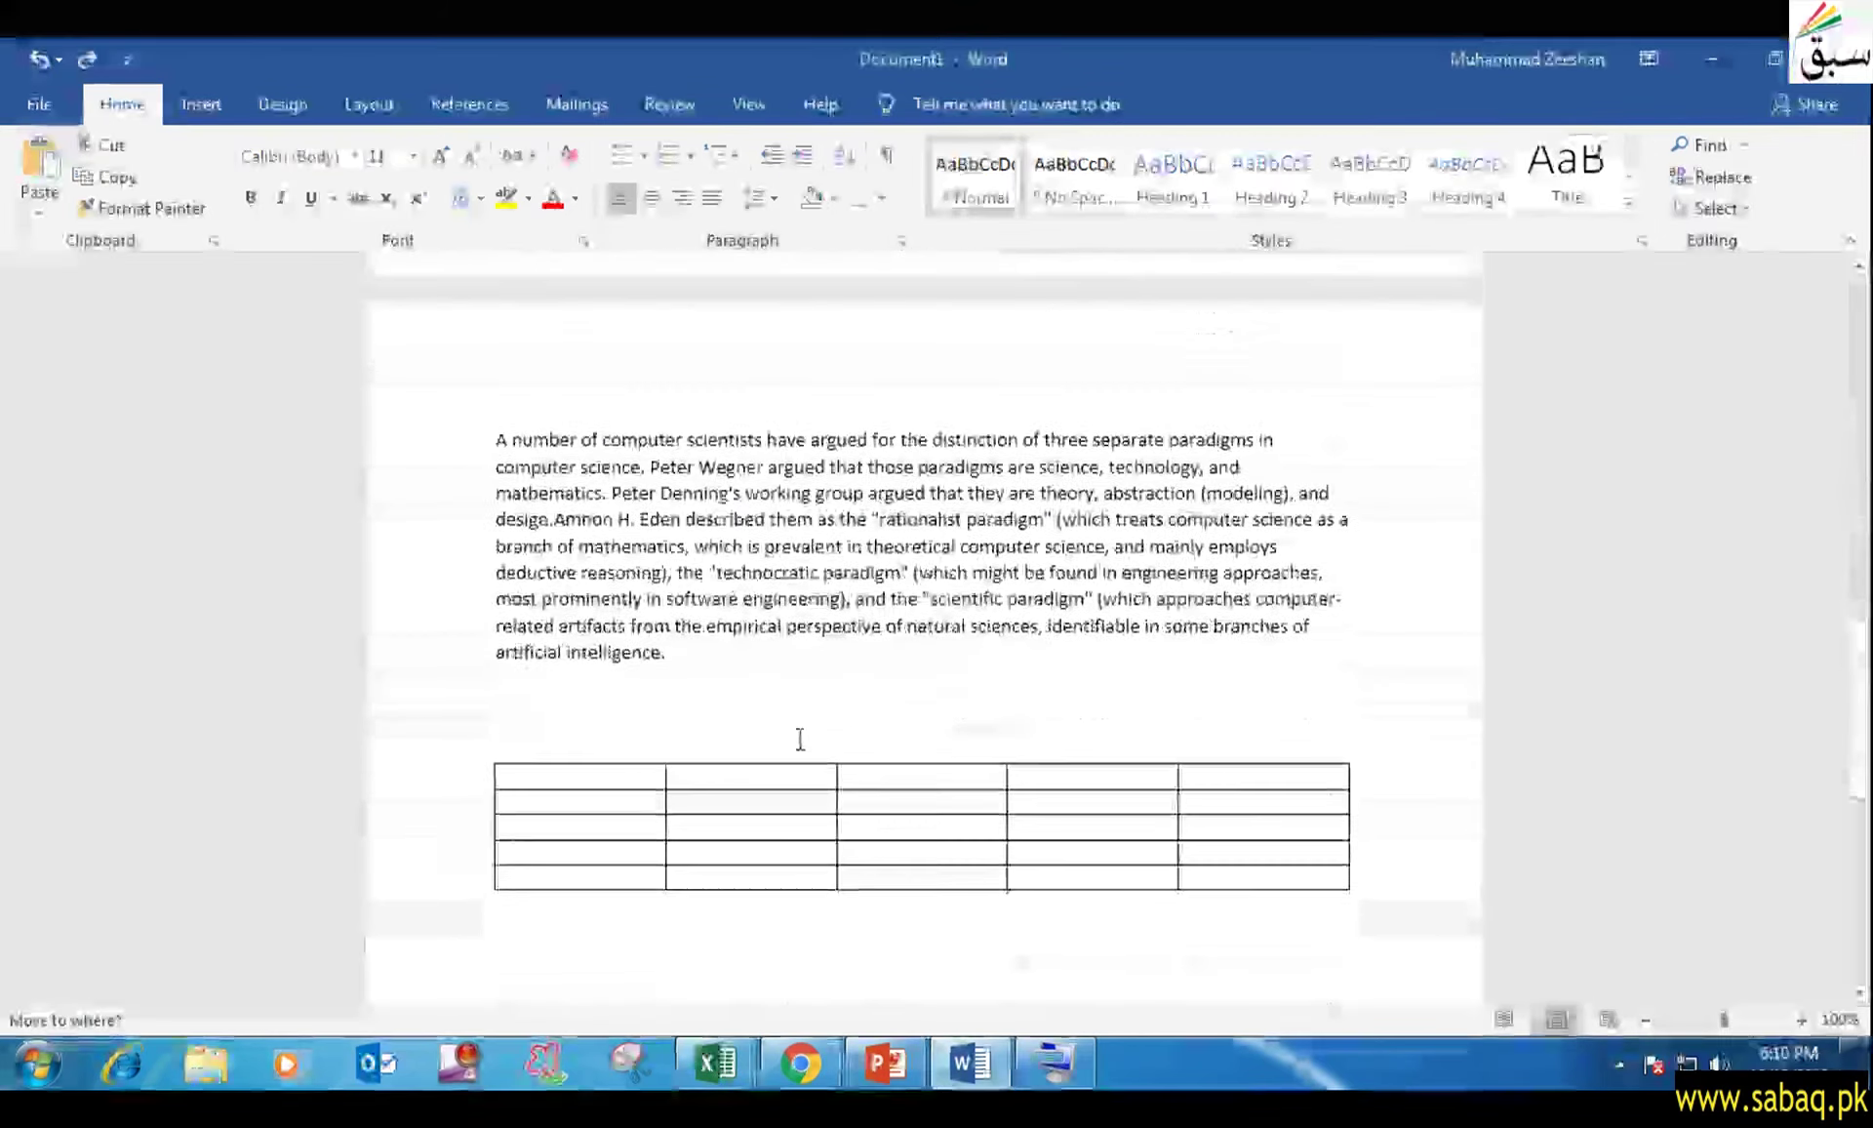
{"action": "scroll", "coordinate": [720, 645], "scroll_direction": "down", "scroll_amount": 1}
{"action": "left_click", "coordinate": [629, 489]}
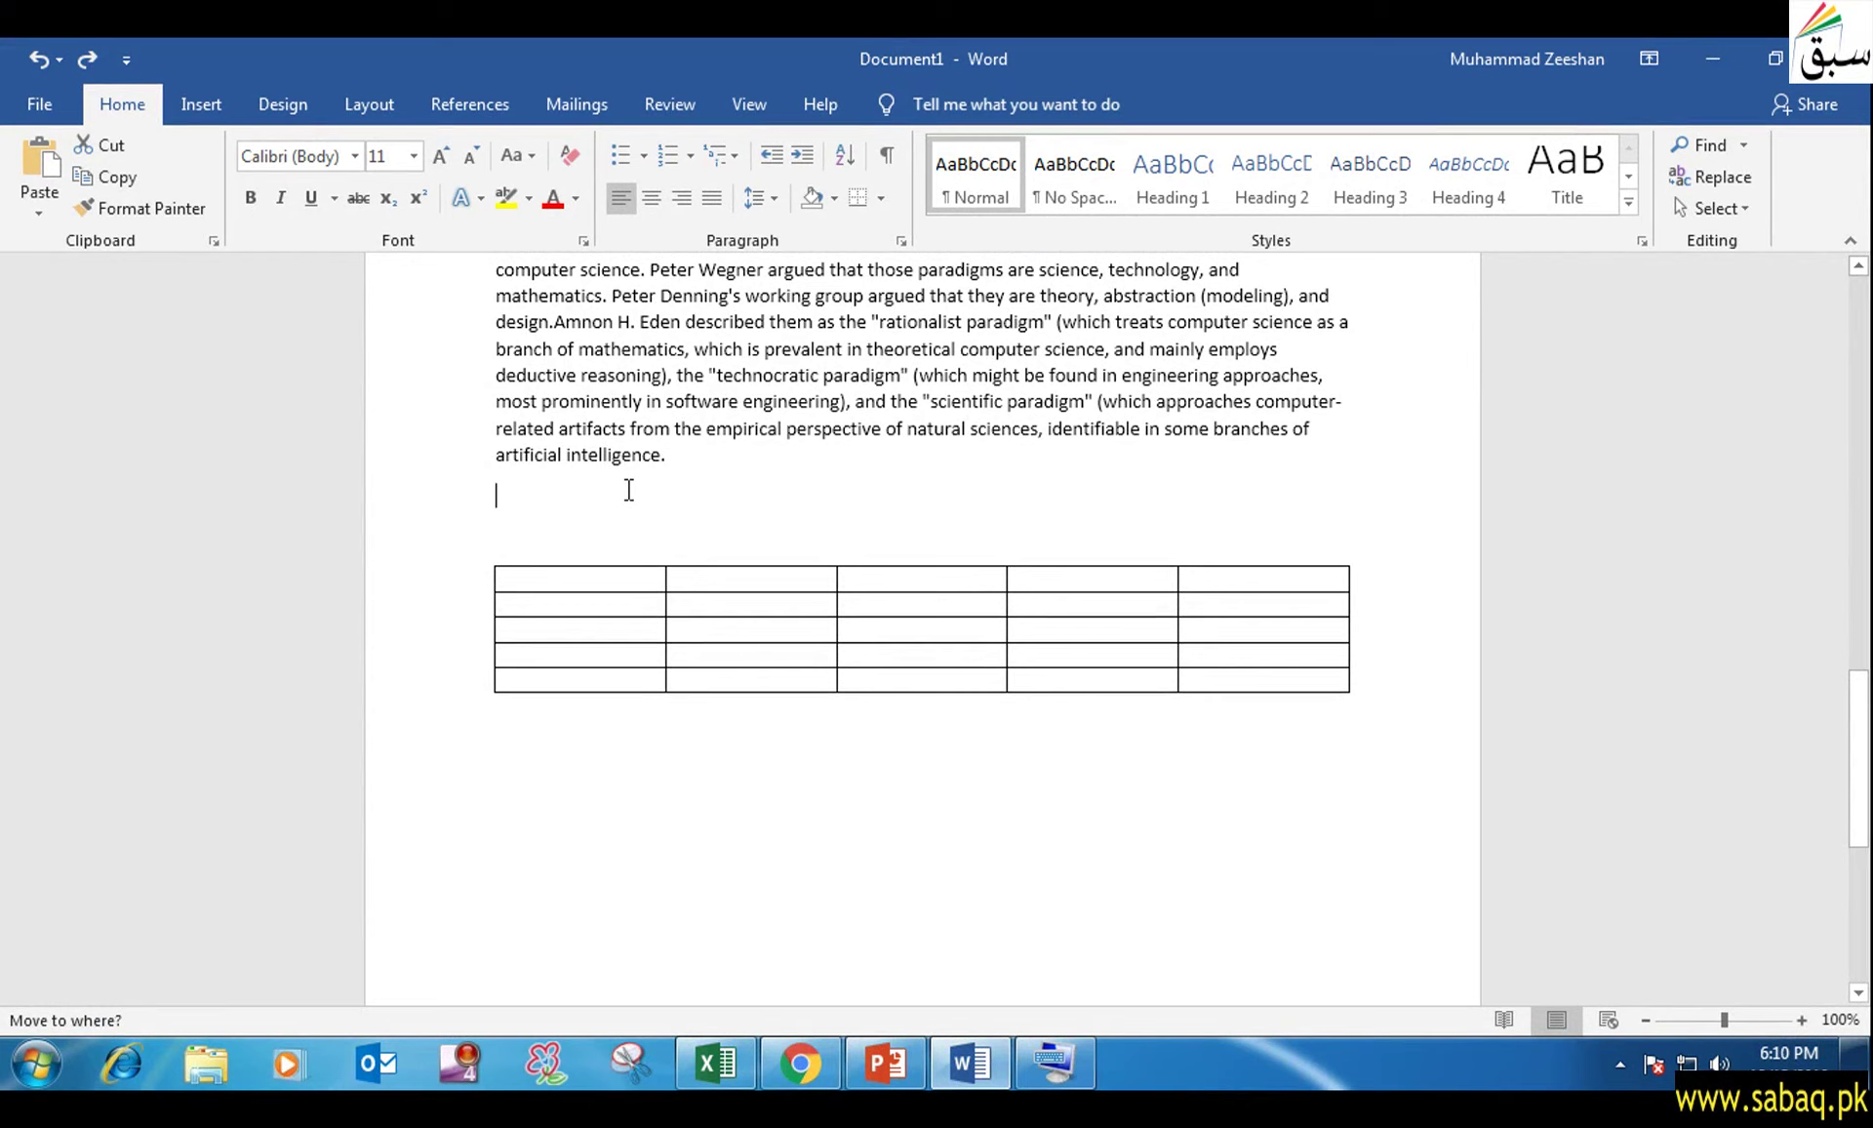
{"action": "key", "text": "ctrl+z"}
{"action": "key", "text": "ctrl+z"}
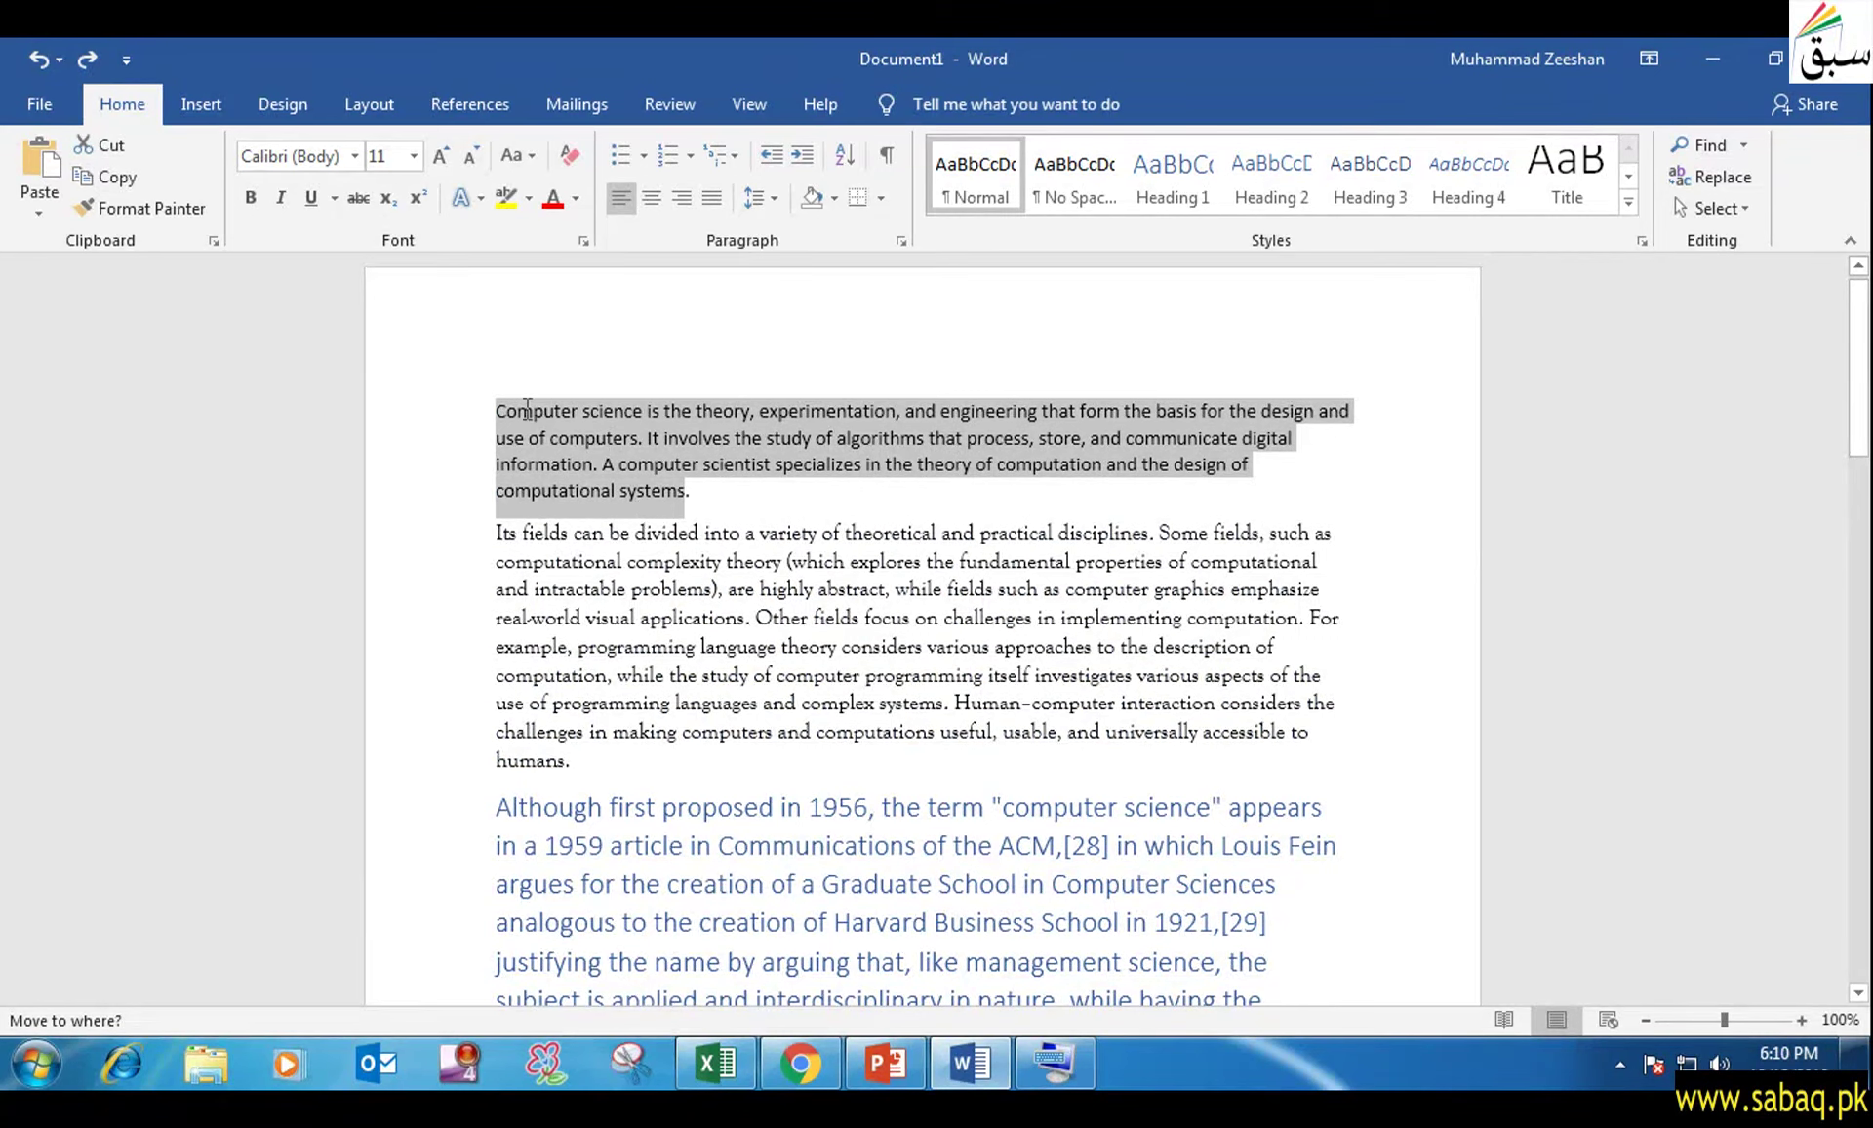
{"action": "key", "text": "Escape"}
Deselect the paragraph, select its first line, then clear the selection.
{"action": "left_click", "coordinate": [711, 504]}
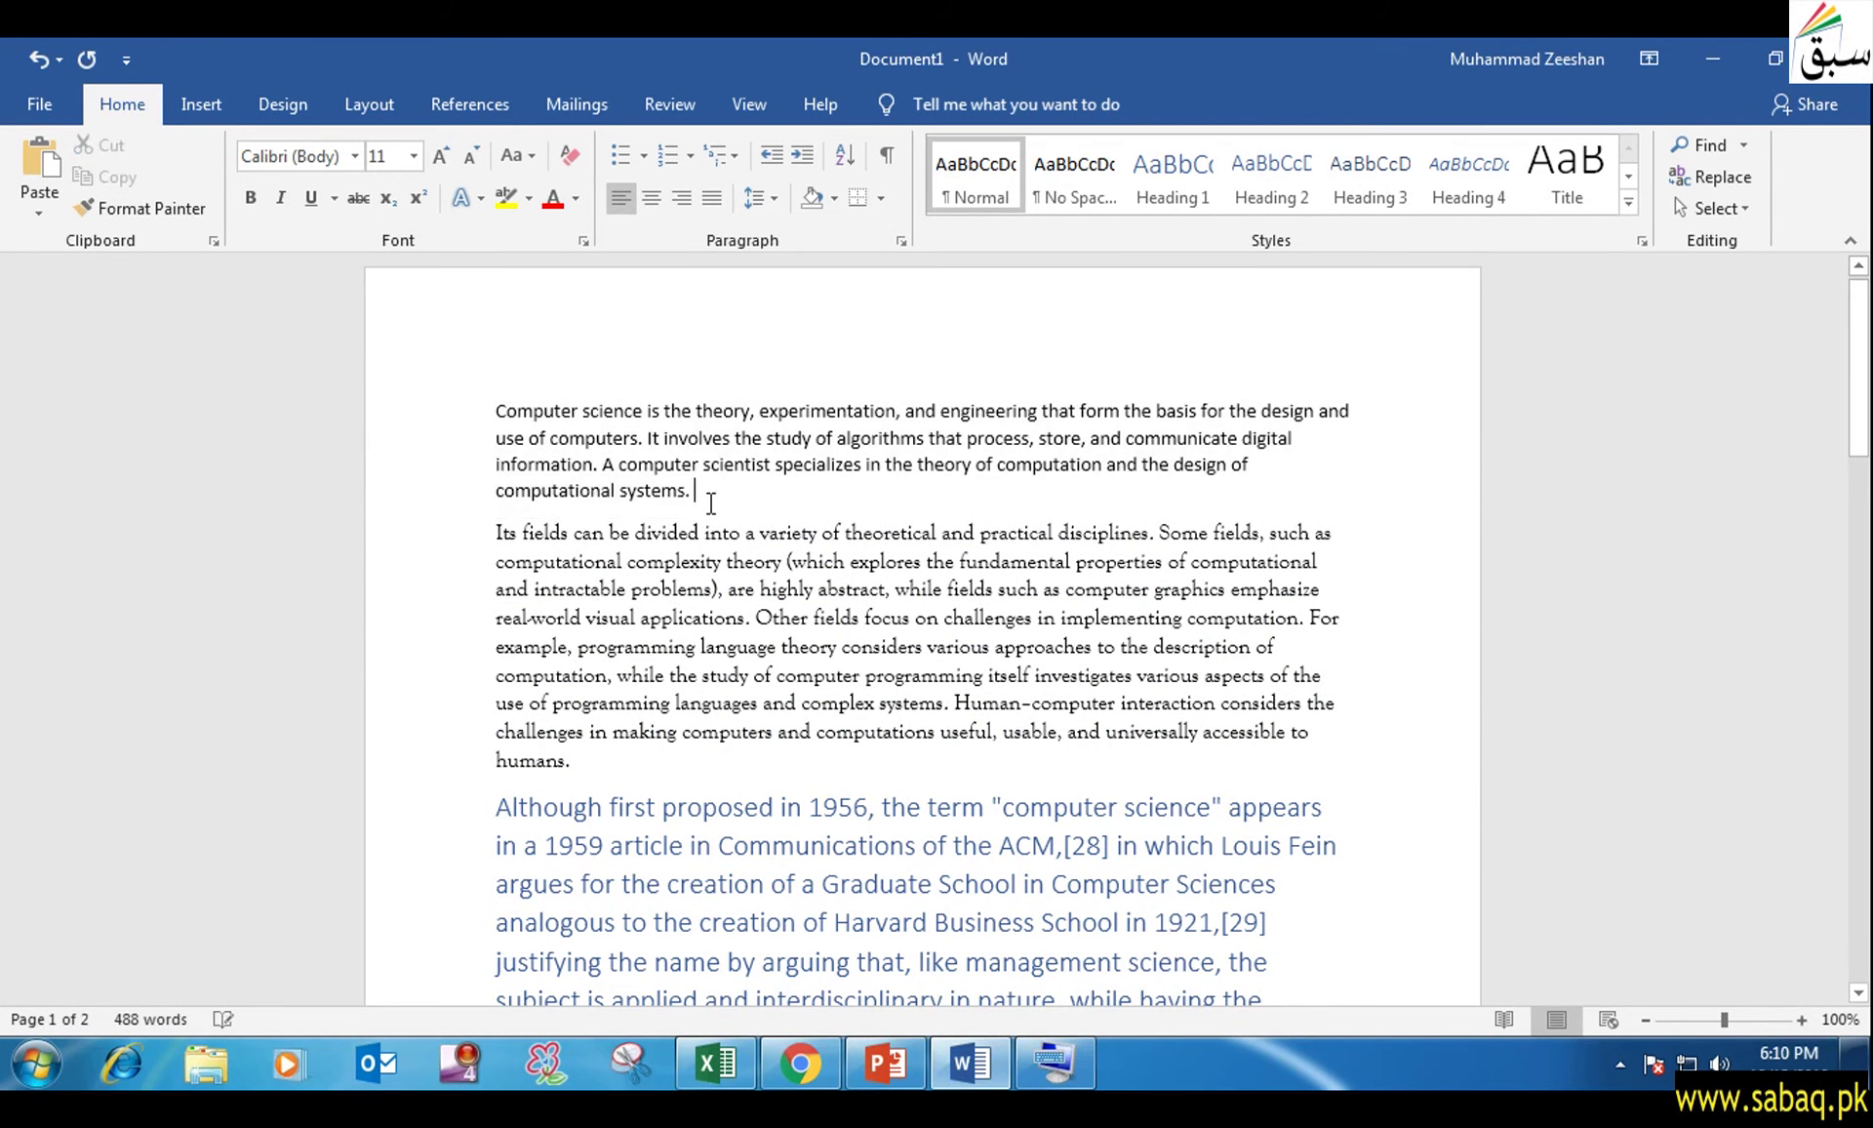
{"action": "left_click", "coordinate": [713, 561]}
{"action": "left_click_drag", "start_coordinate": [496, 536], "coordinate": [547, 575]}
{"action": "left_click", "coordinate": [597, 732]}
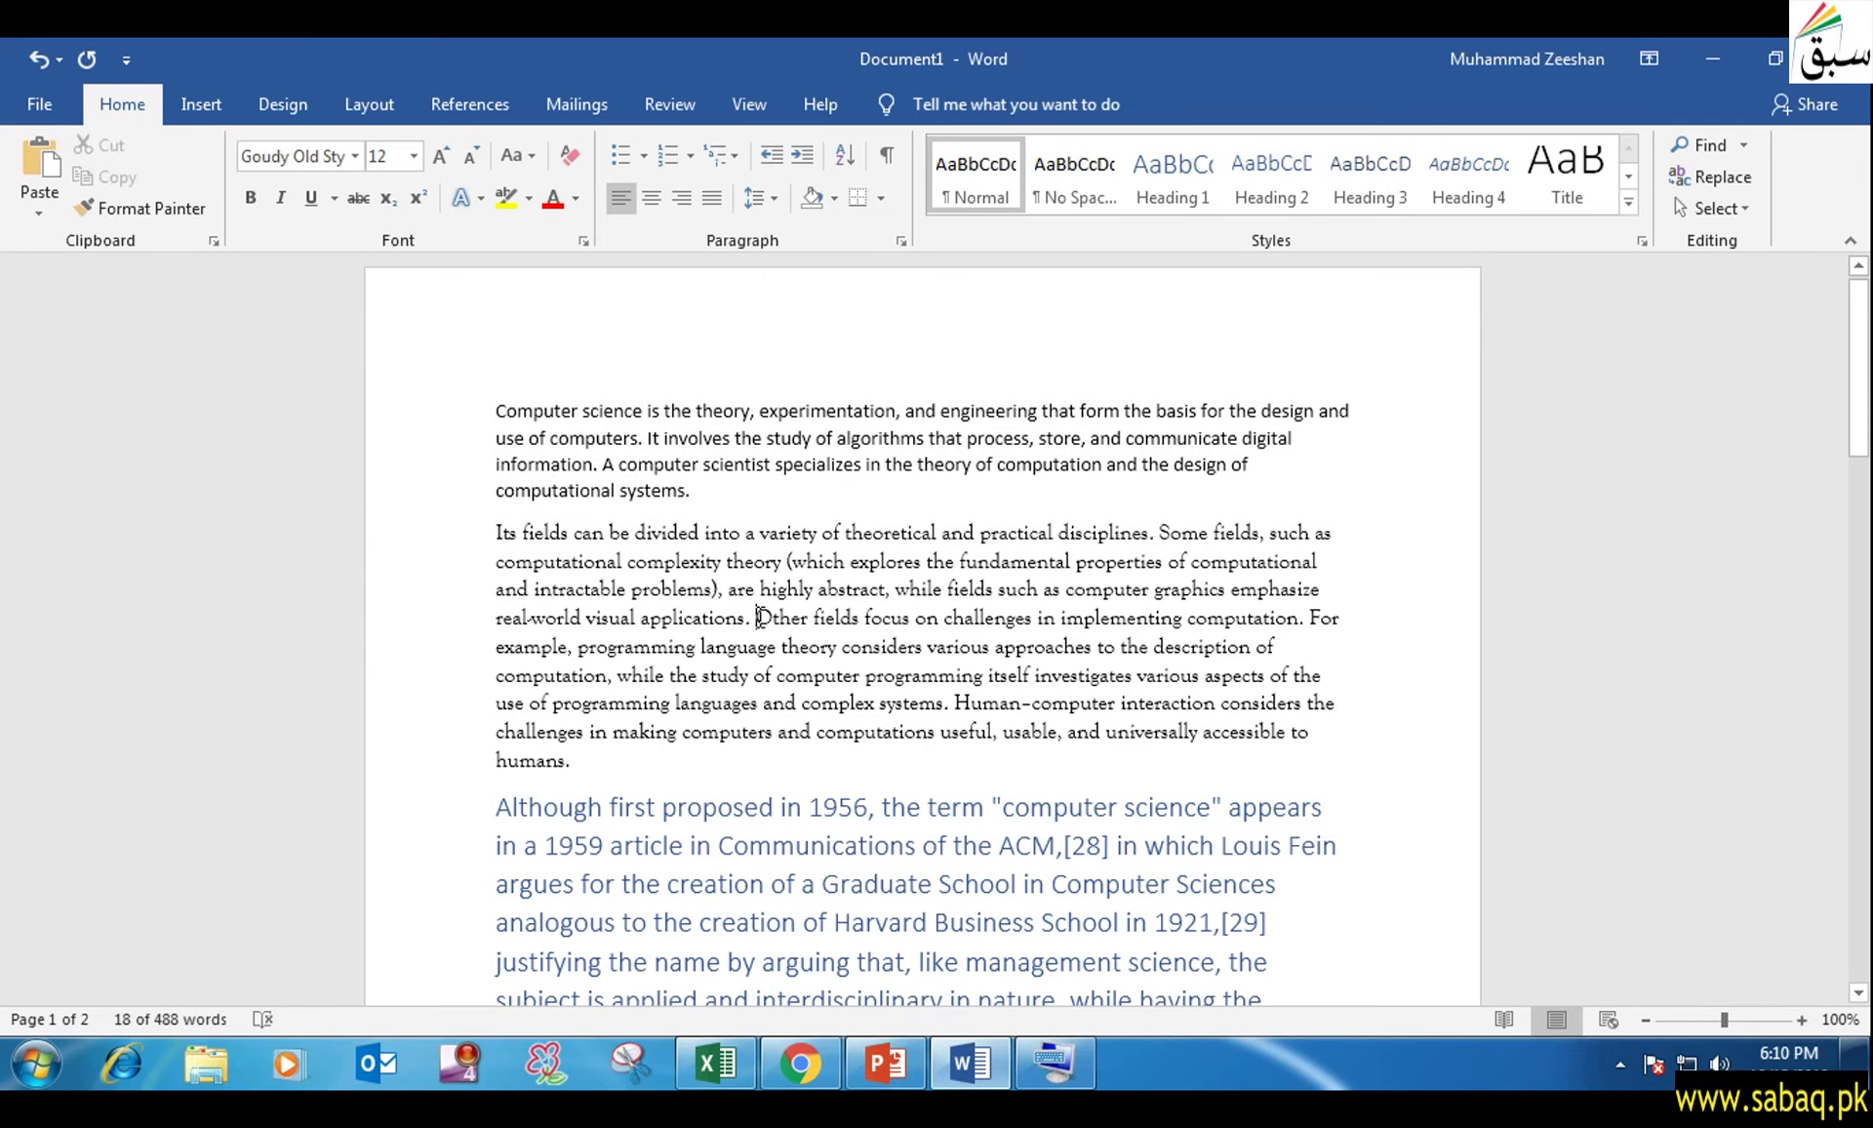
Reveal the F4 'Repeat the last Action' bullet on the slide and return to Word.
{"action": "left_click", "coordinate": [891, 1054]}
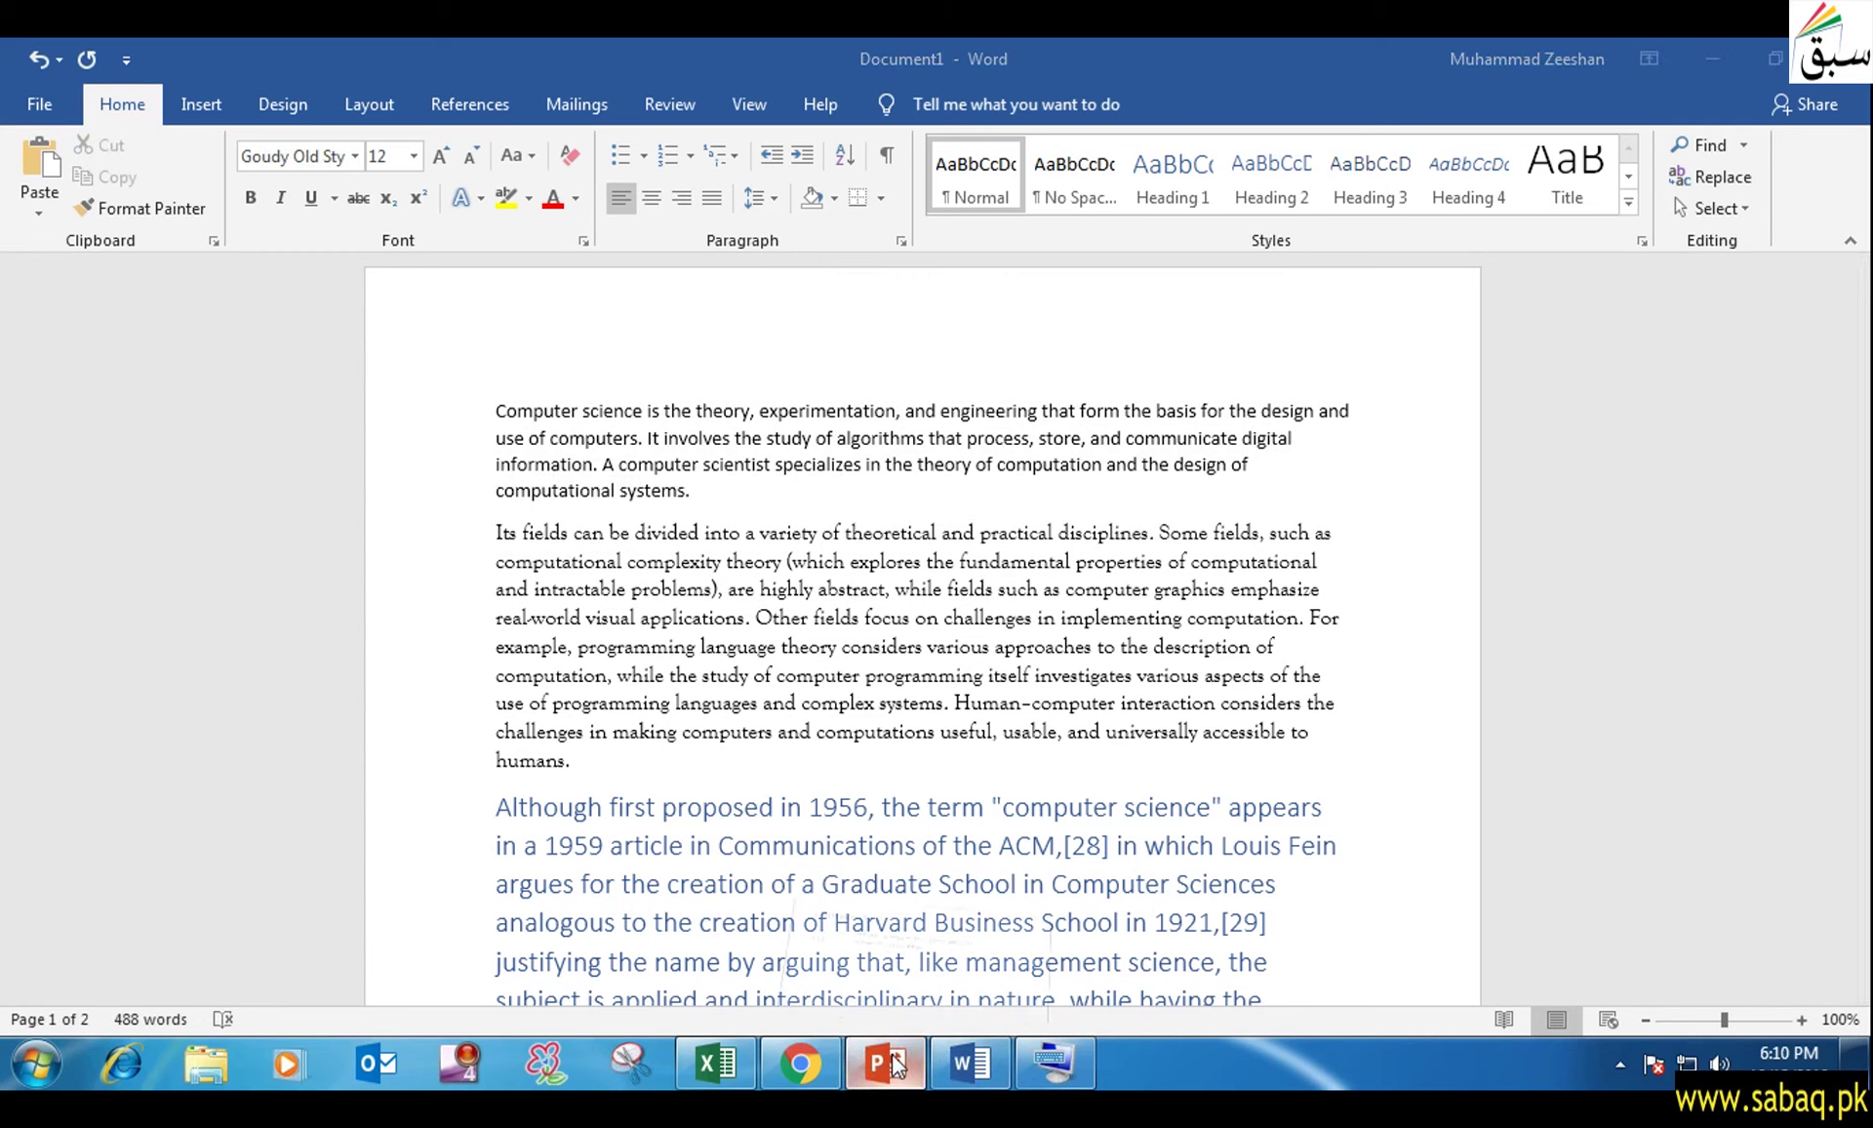
{"action": "left_click", "coordinate": [884, 720]}
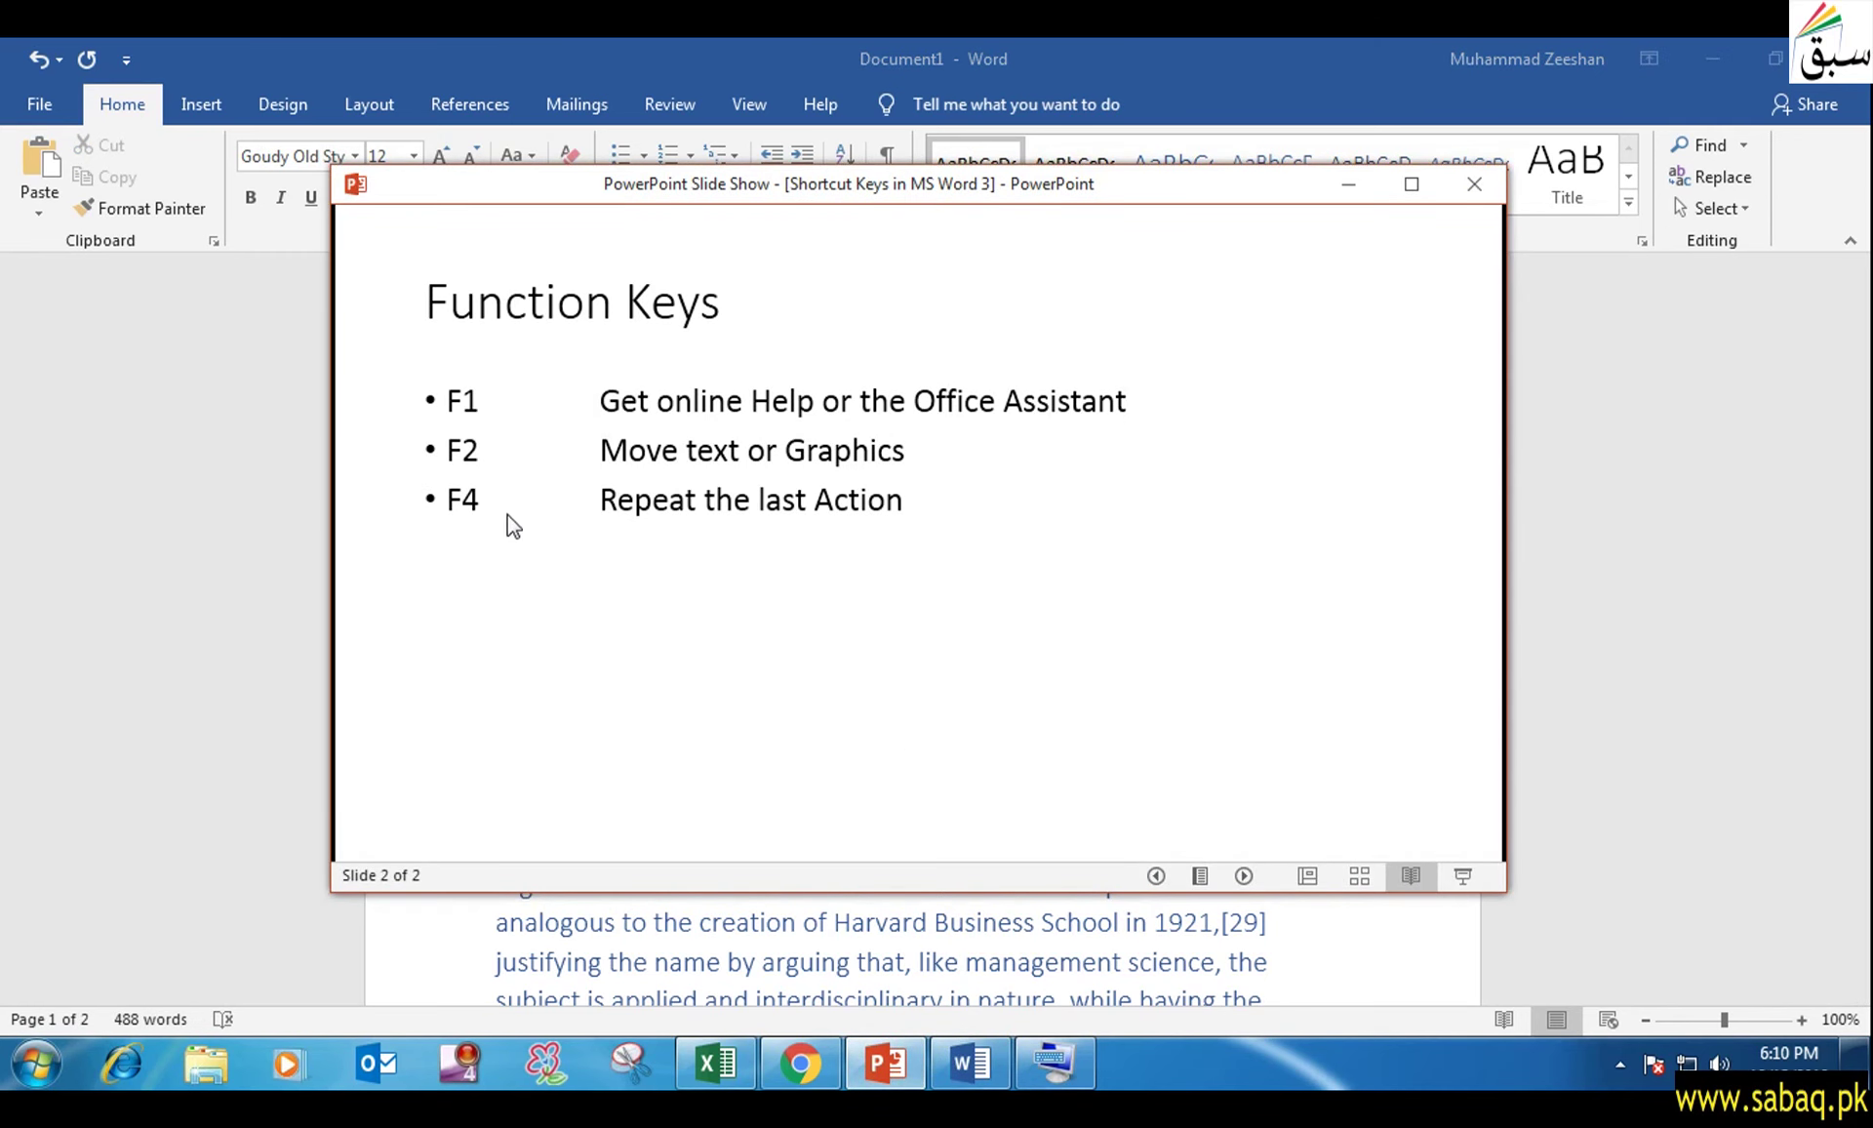
{"action": "left_click", "coordinate": [1356, 187]}
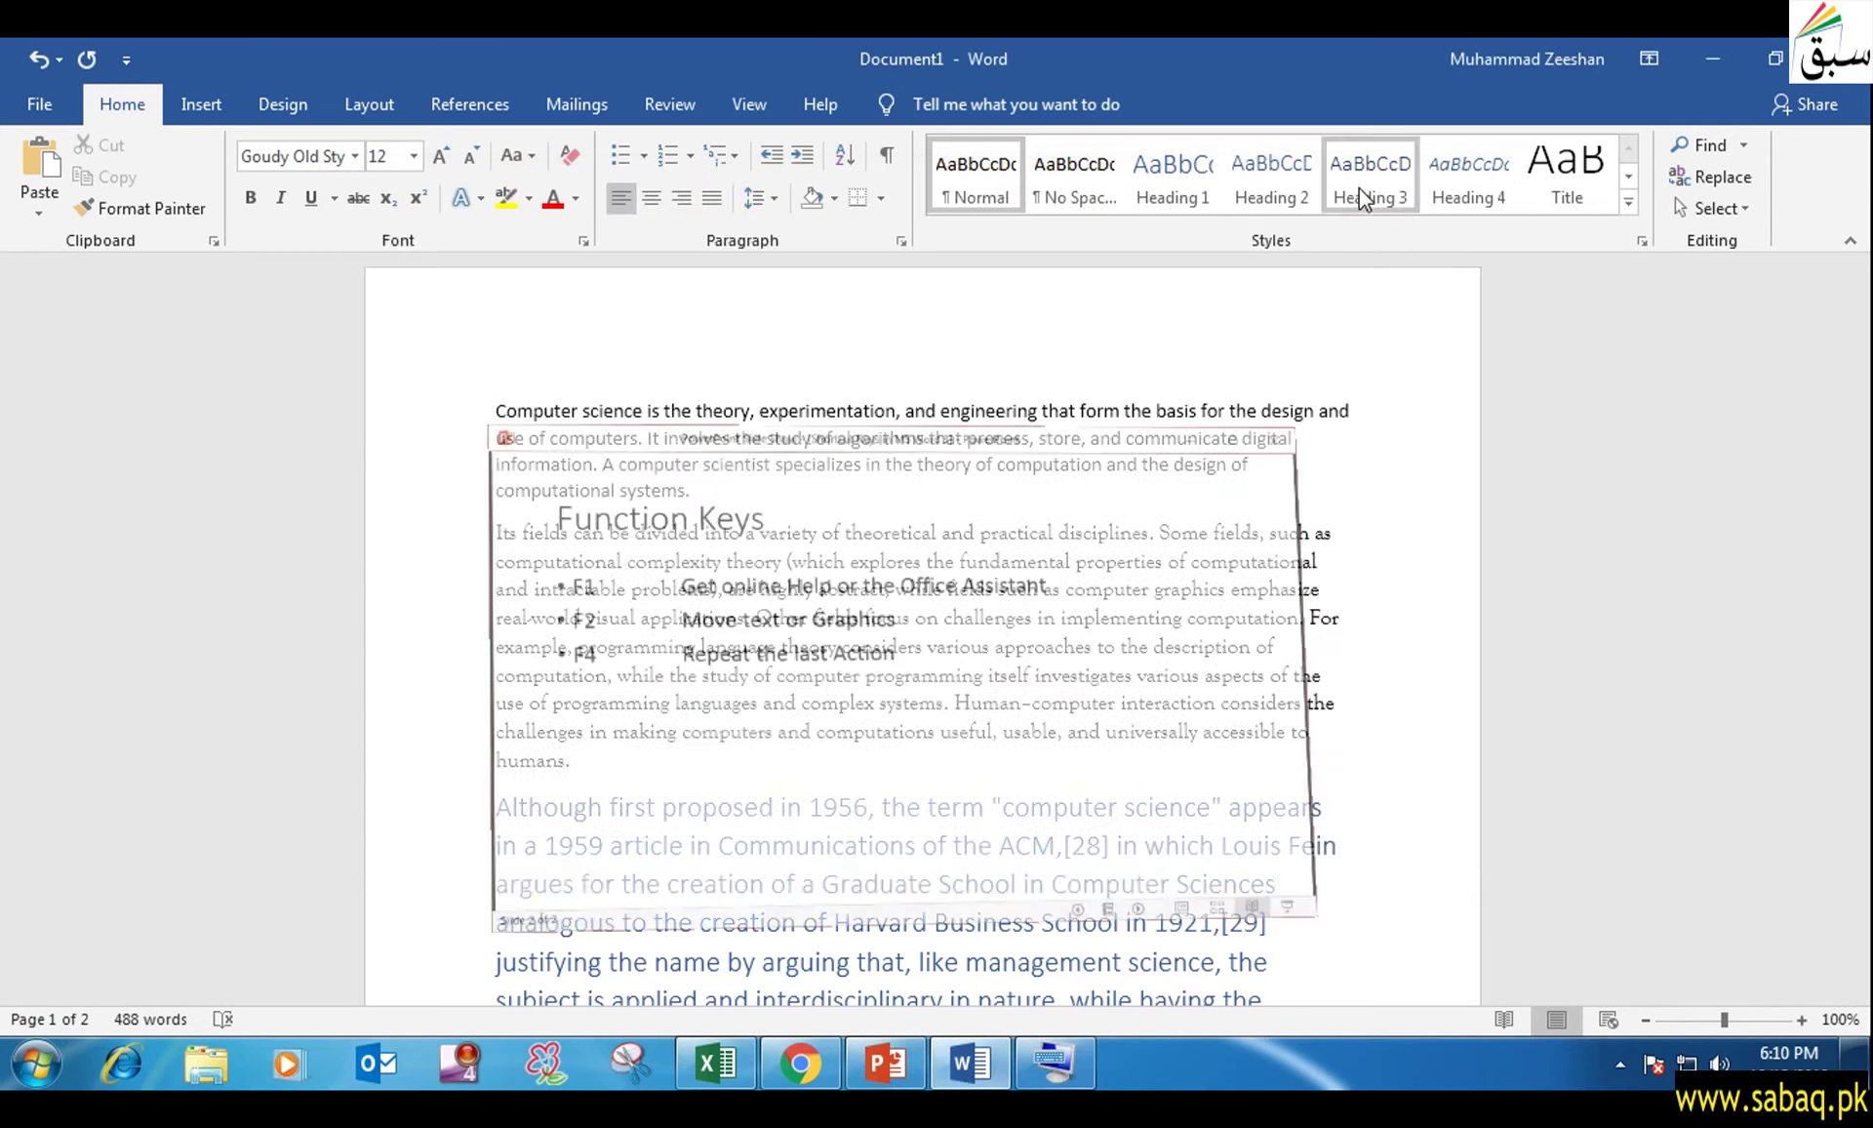
{"action": "scroll", "coordinate": [1148, 777], "scroll_direction": "down", "scroll_amount": 4}
Type 'Pakistan' on the empty line above the table.
{"action": "scroll", "coordinate": [1148, 777], "scroll_direction": "down", "scroll_amount": 3}
{"action": "scroll", "coordinate": [1137, 765], "scroll_direction": "down", "scroll_amount": 3}
{"action": "scroll", "coordinate": [1121, 775], "scroll_direction": "down", "scroll_amount": 1}
{"action": "scroll", "coordinate": [1113, 780], "scroll_direction": "down", "scroll_amount": 3}
{"action": "scroll", "coordinate": [1113, 780], "scroll_direction": "up", "scroll_amount": 1}
{"action": "left_click", "coordinate": [732, 543]}
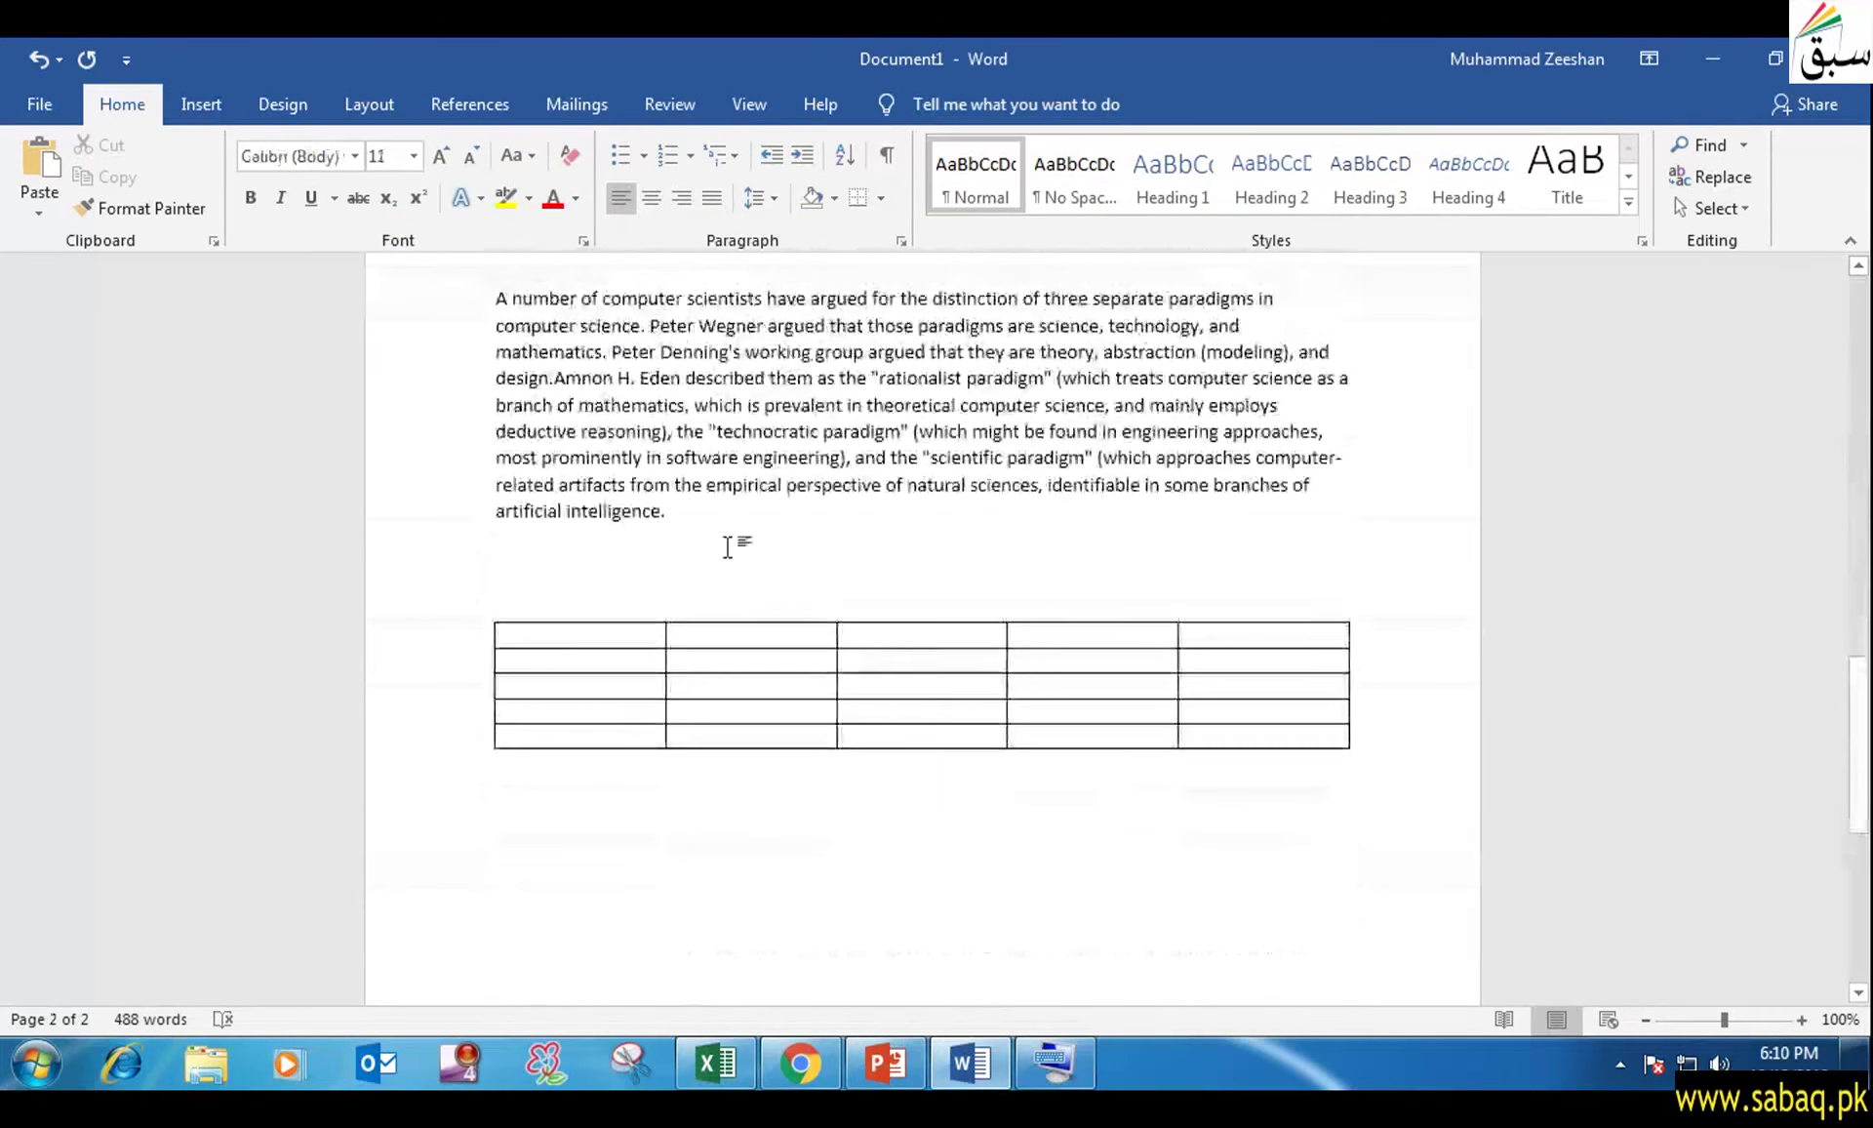
{"action": "type", "text": "Pak"}
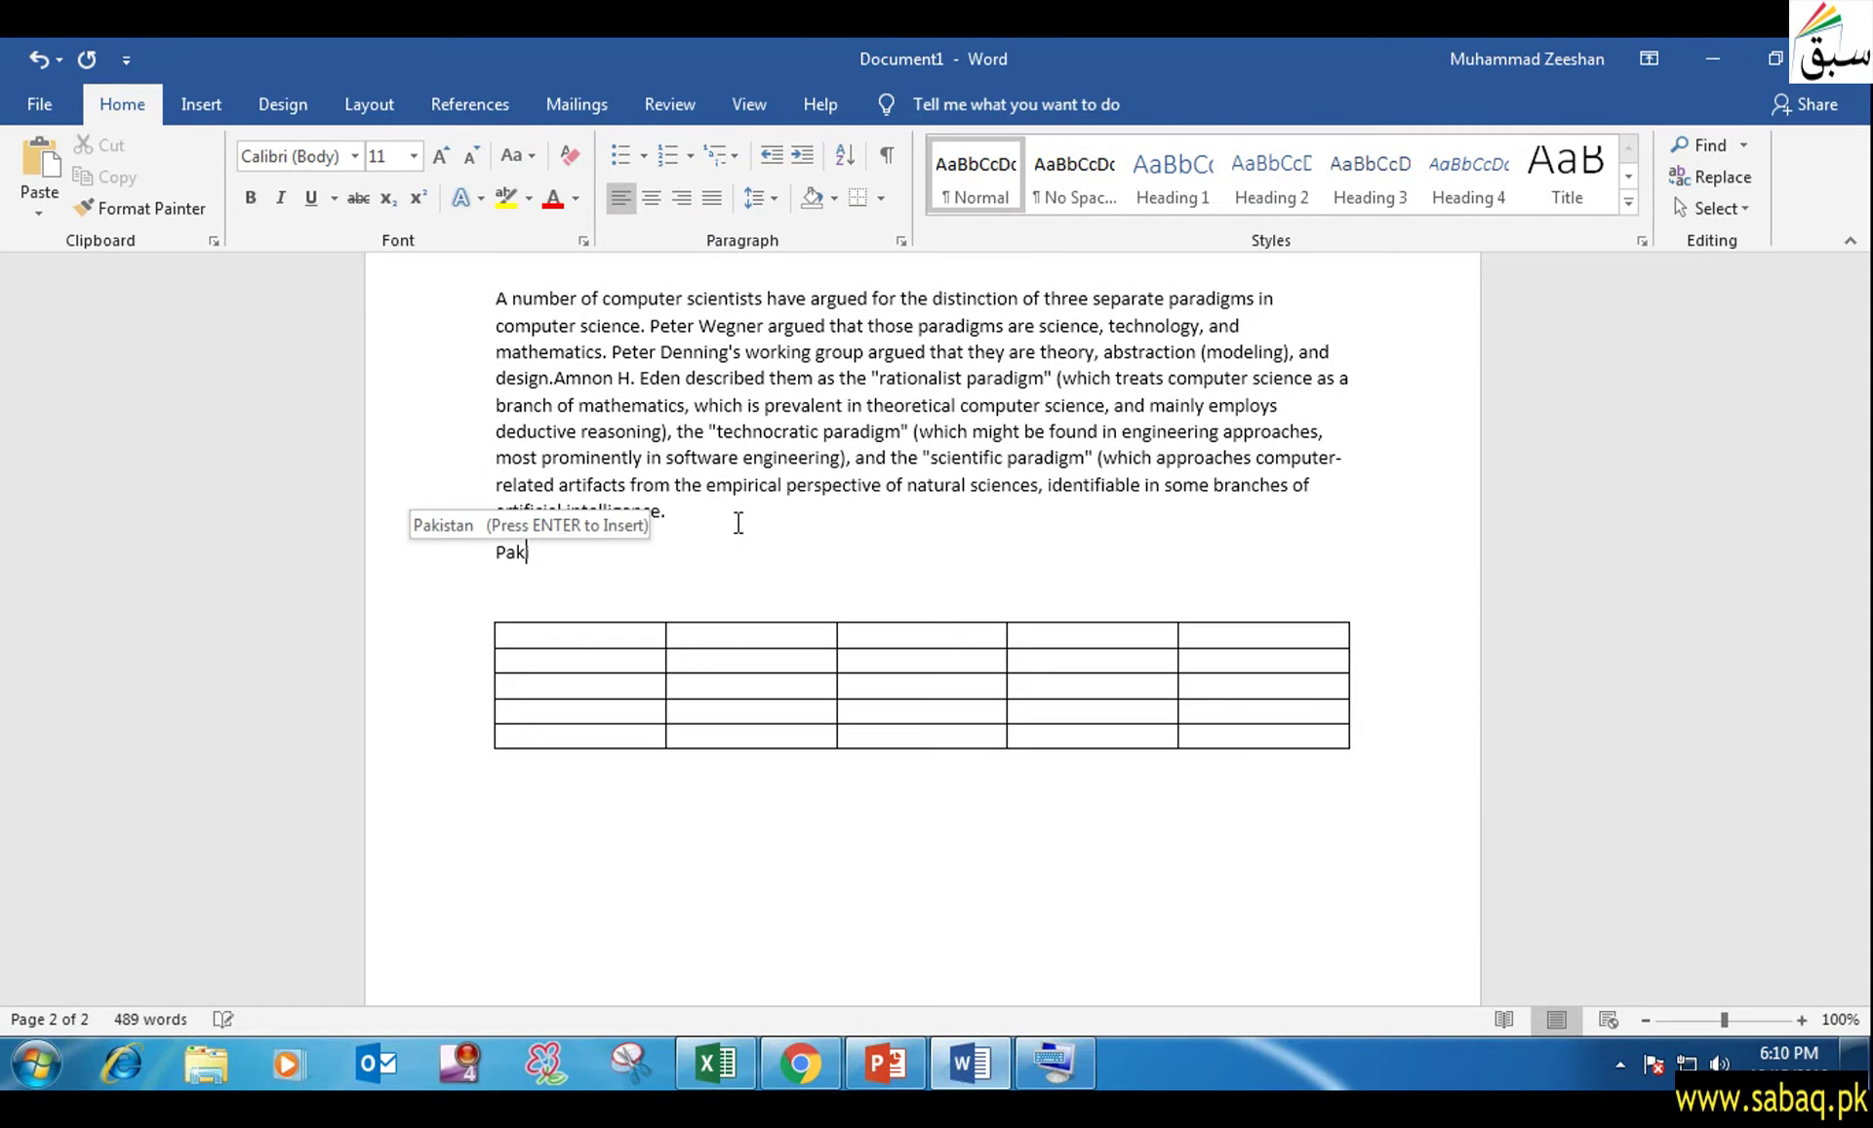
{"action": "type", "text": "istan"}
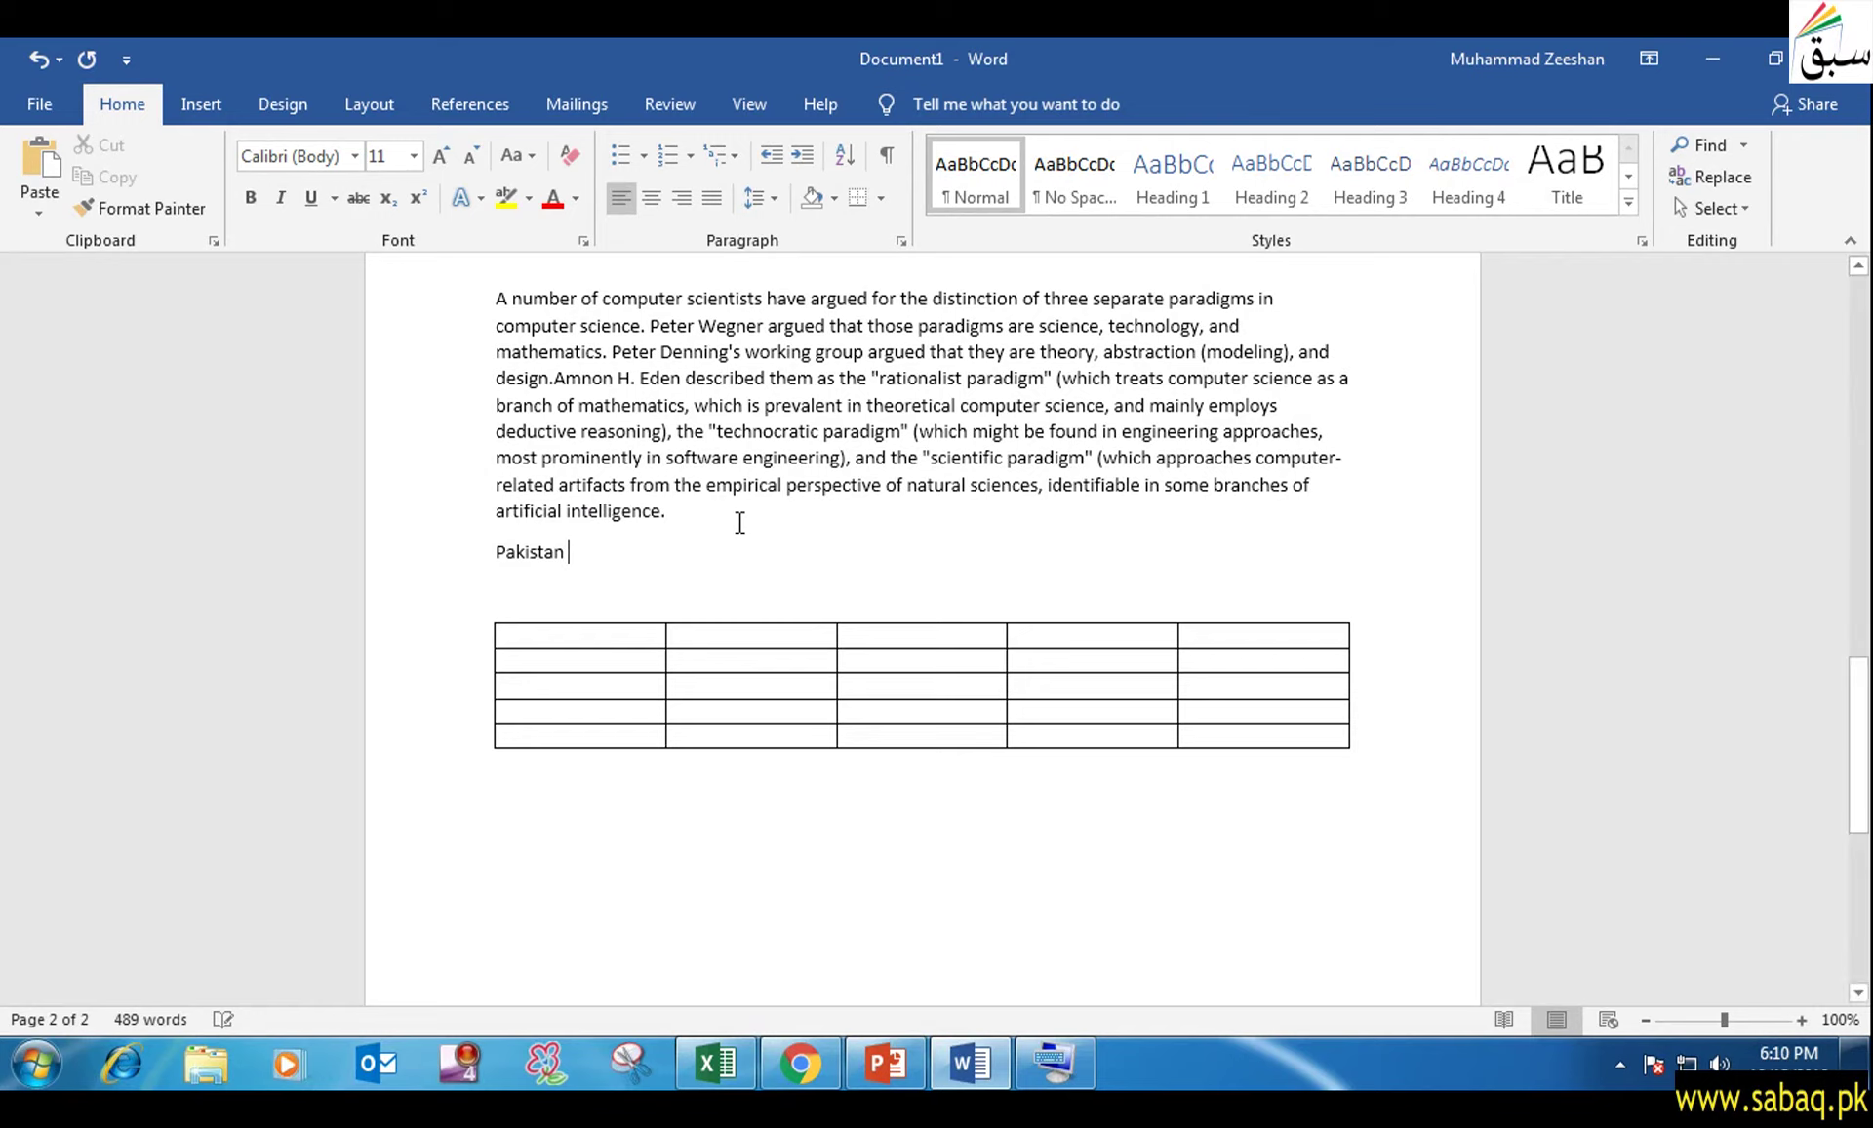
{"action": "left_click_drag", "start_coordinate": [503, 554], "coordinate": [573, 556]}
{"action": "left_click", "coordinate": [586, 564]}
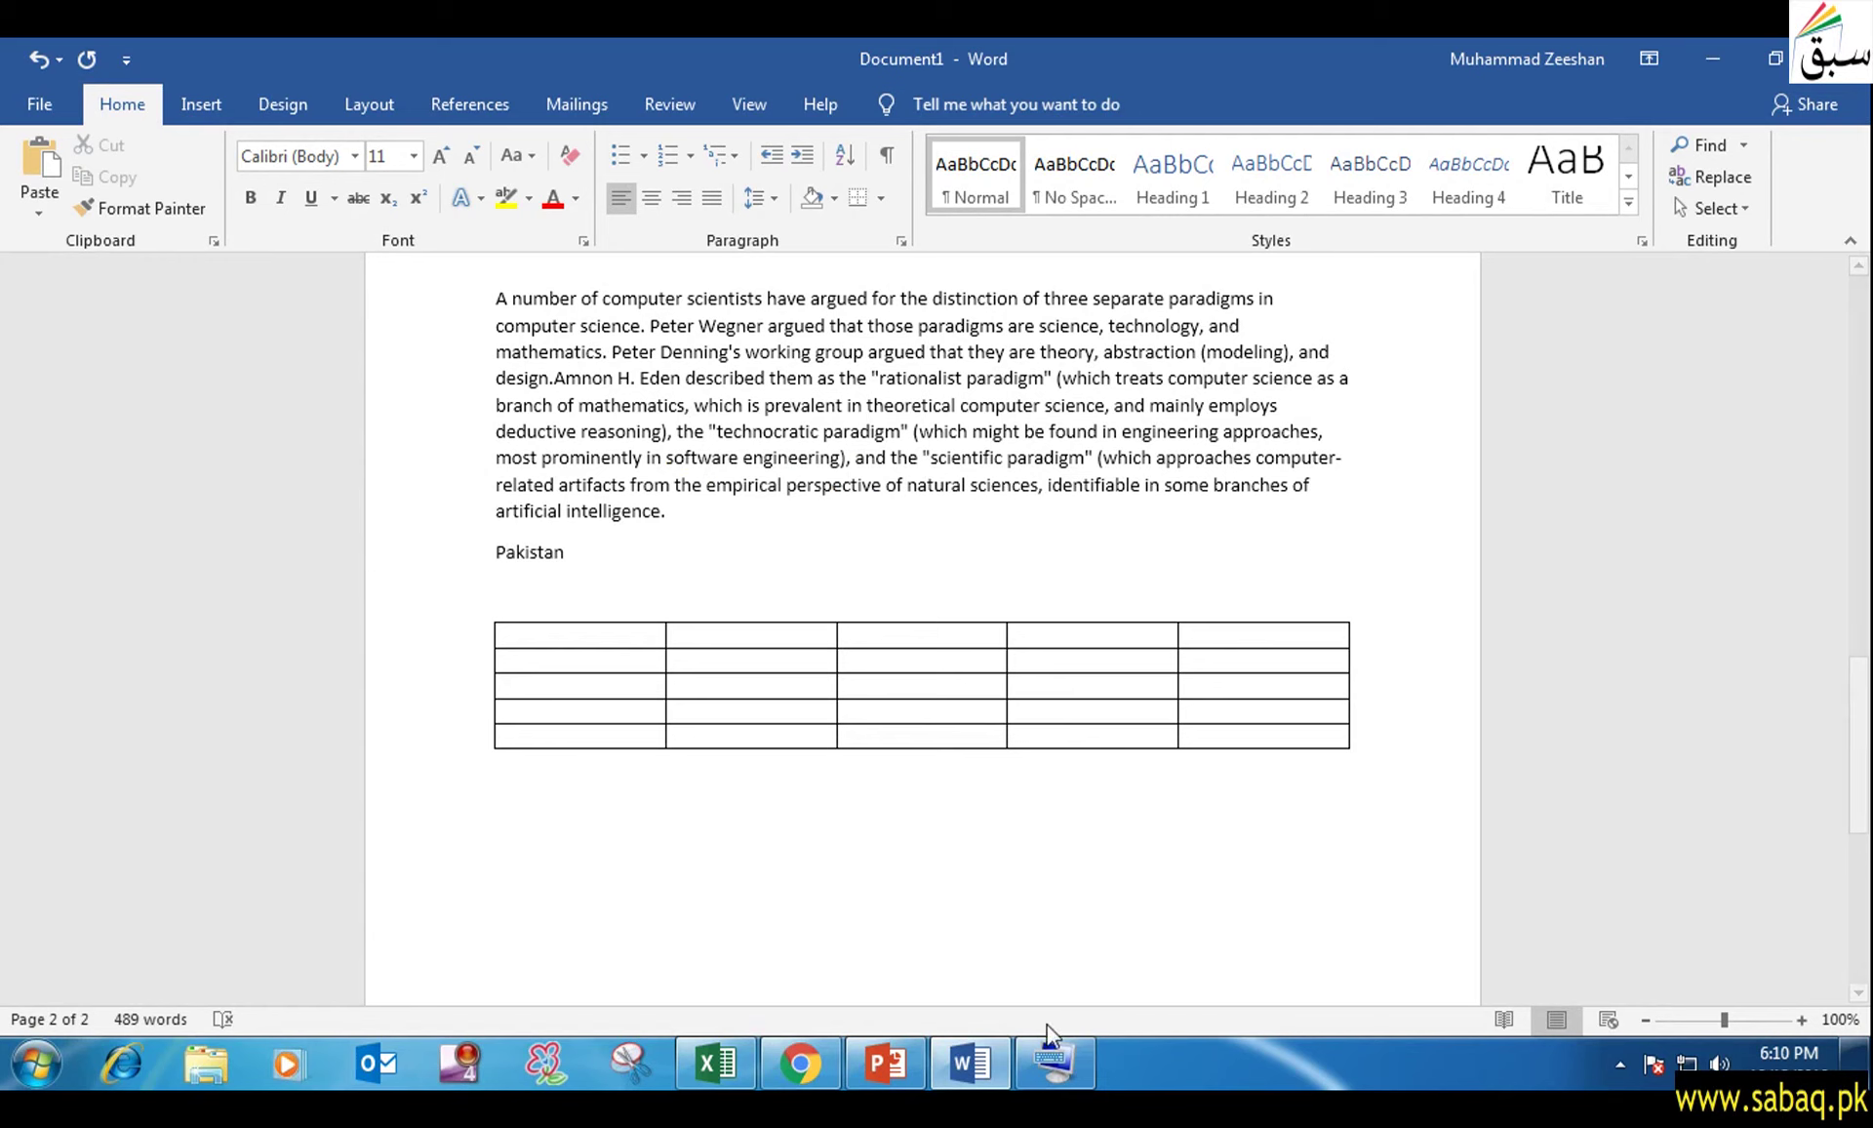
Repeat 'Pakistan' several times across the line using typing and Ctrl+Y.
{"action": "left_click", "coordinate": [1063, 1063]}
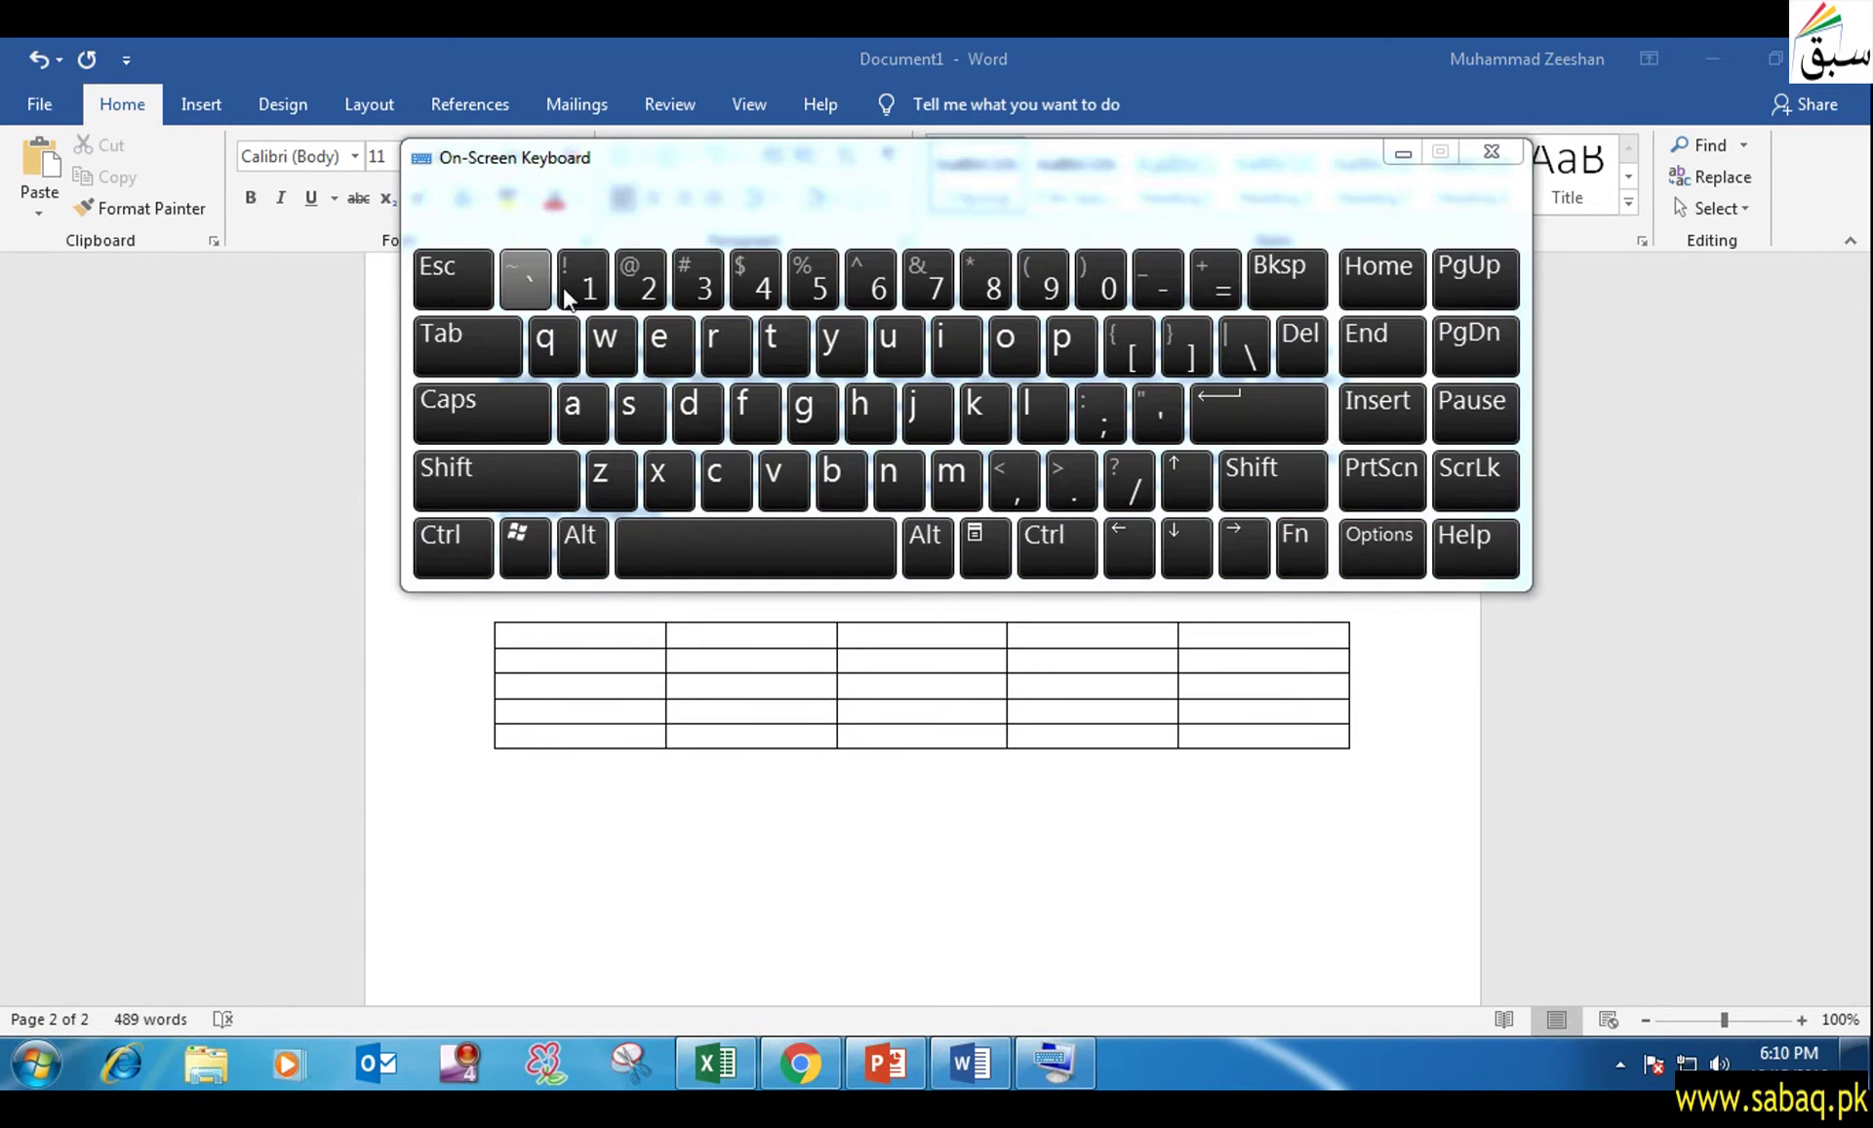
{"action": "left_click", "coordinate": [1403, 153]}
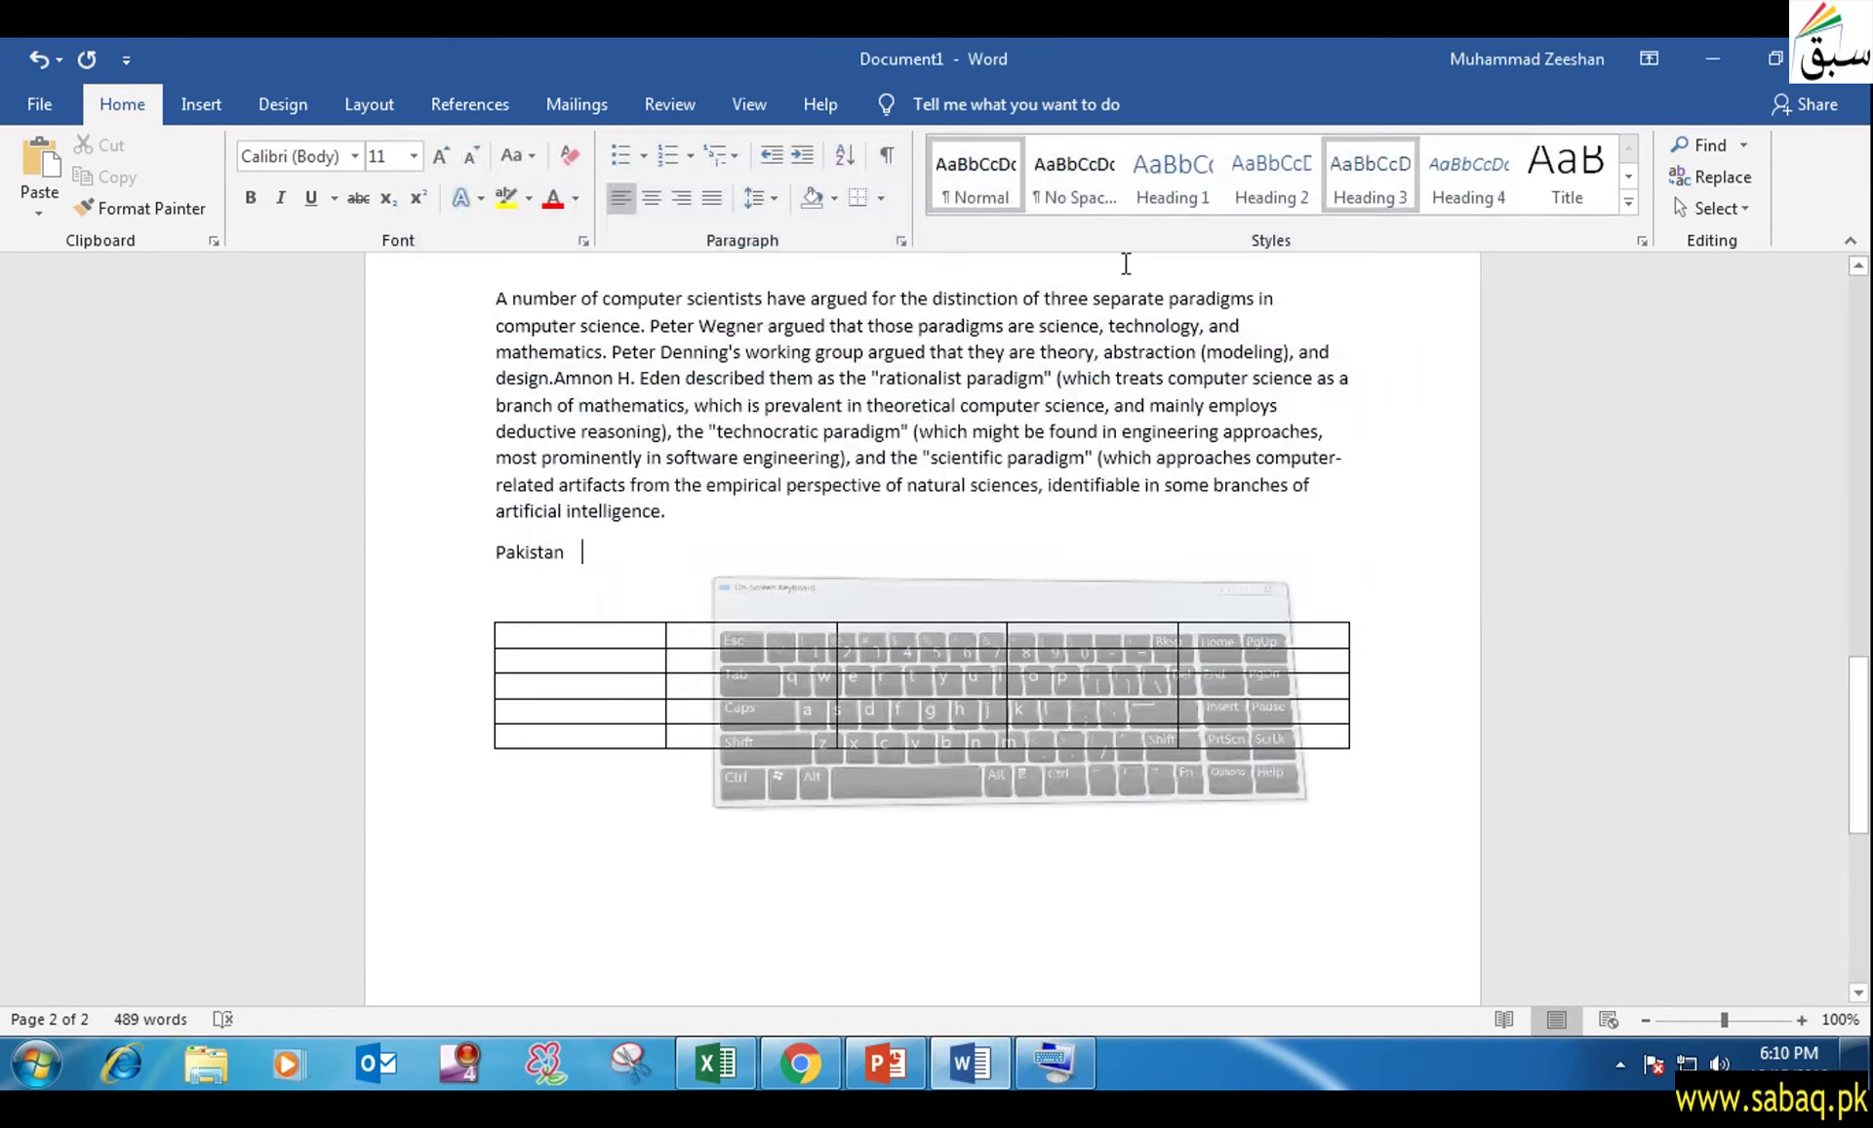
{"action": "type", "text": "PakistanPakistan"}
{"action": "key", "text": "ctrl+y"}
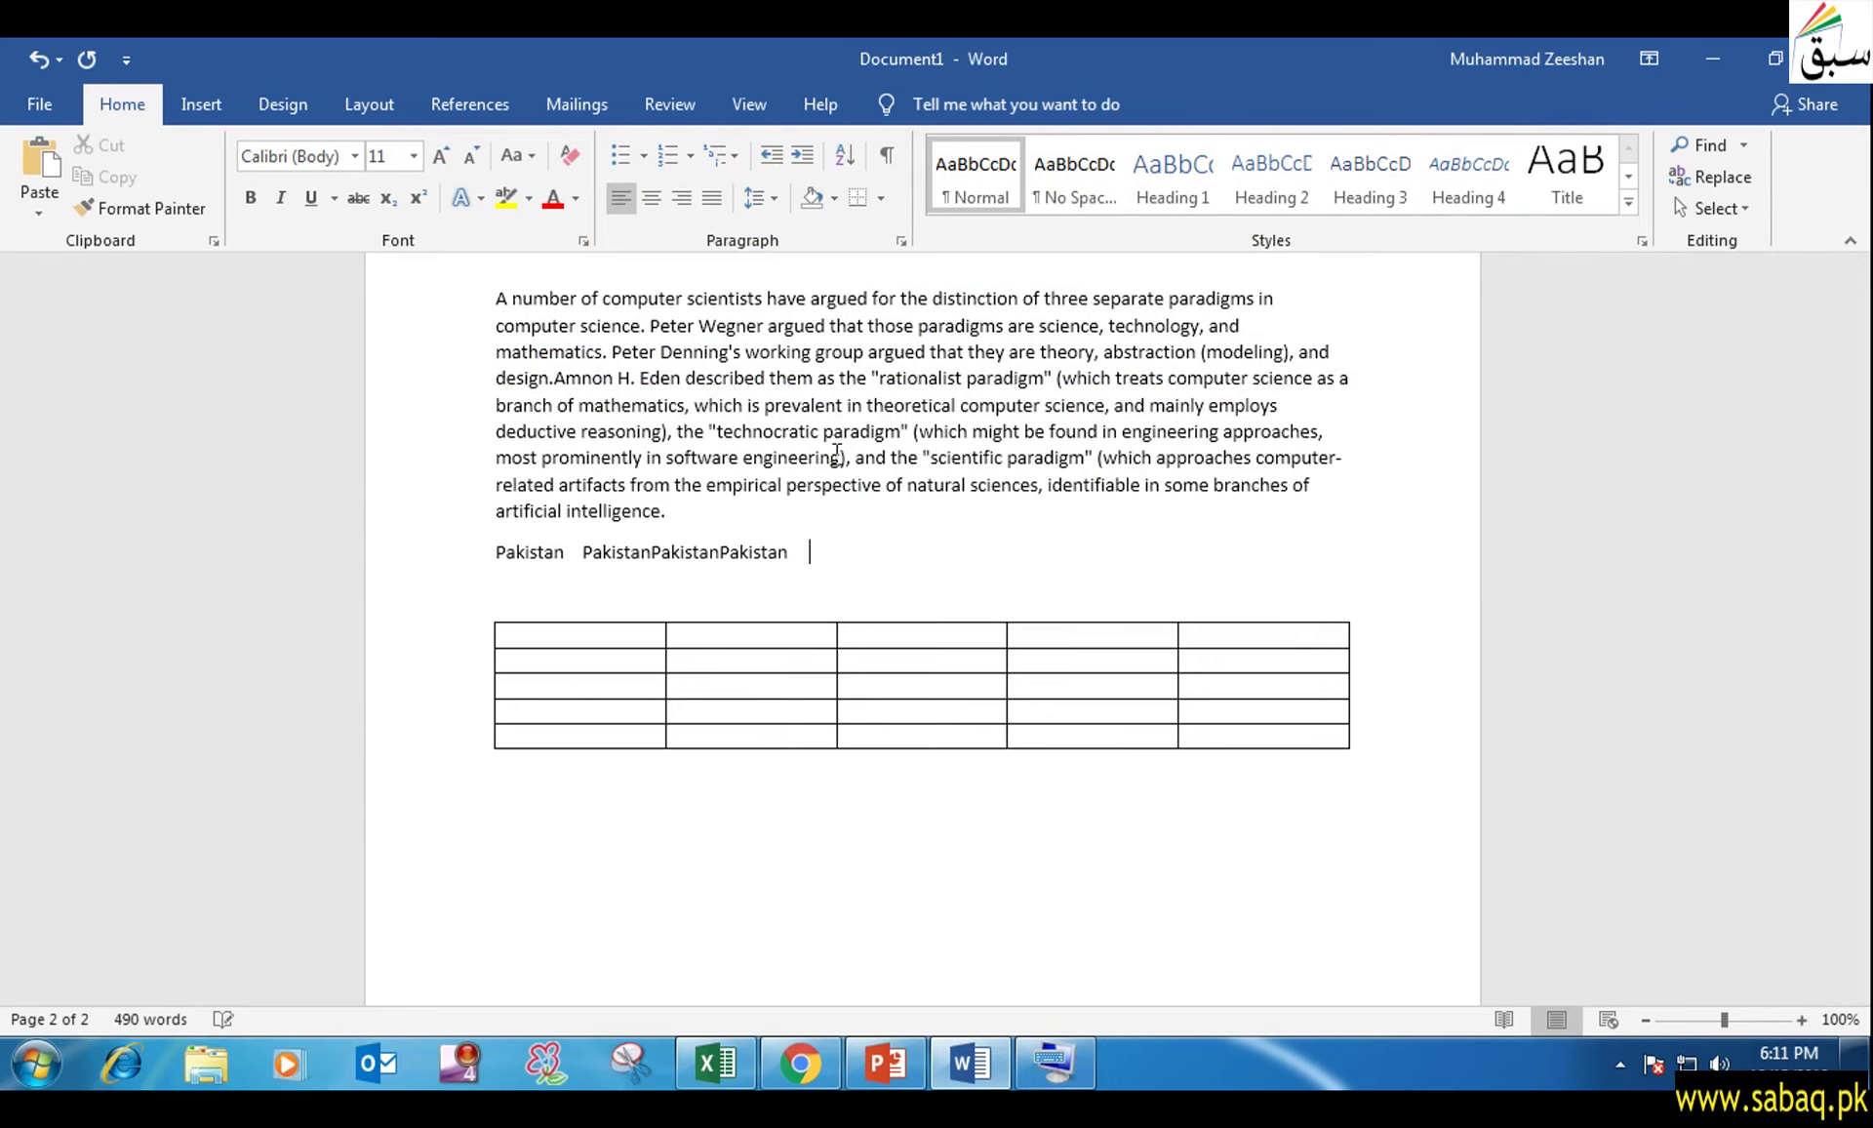
{"action": "key", "text": "ctrl+y"}
{"action": "key", "text": "ctrl+y"}
{"action": "key", "text": "ctrl+y"}
{"action": "key", "text": "ctrl+y"}
{"action": "key", "text": "ctrl+y"}
{"action": "key", "text": "ctrl+y"}
{"action": "key", "text": "ctrl+y"}
{"action": "key", "text": "ctrl+y"}
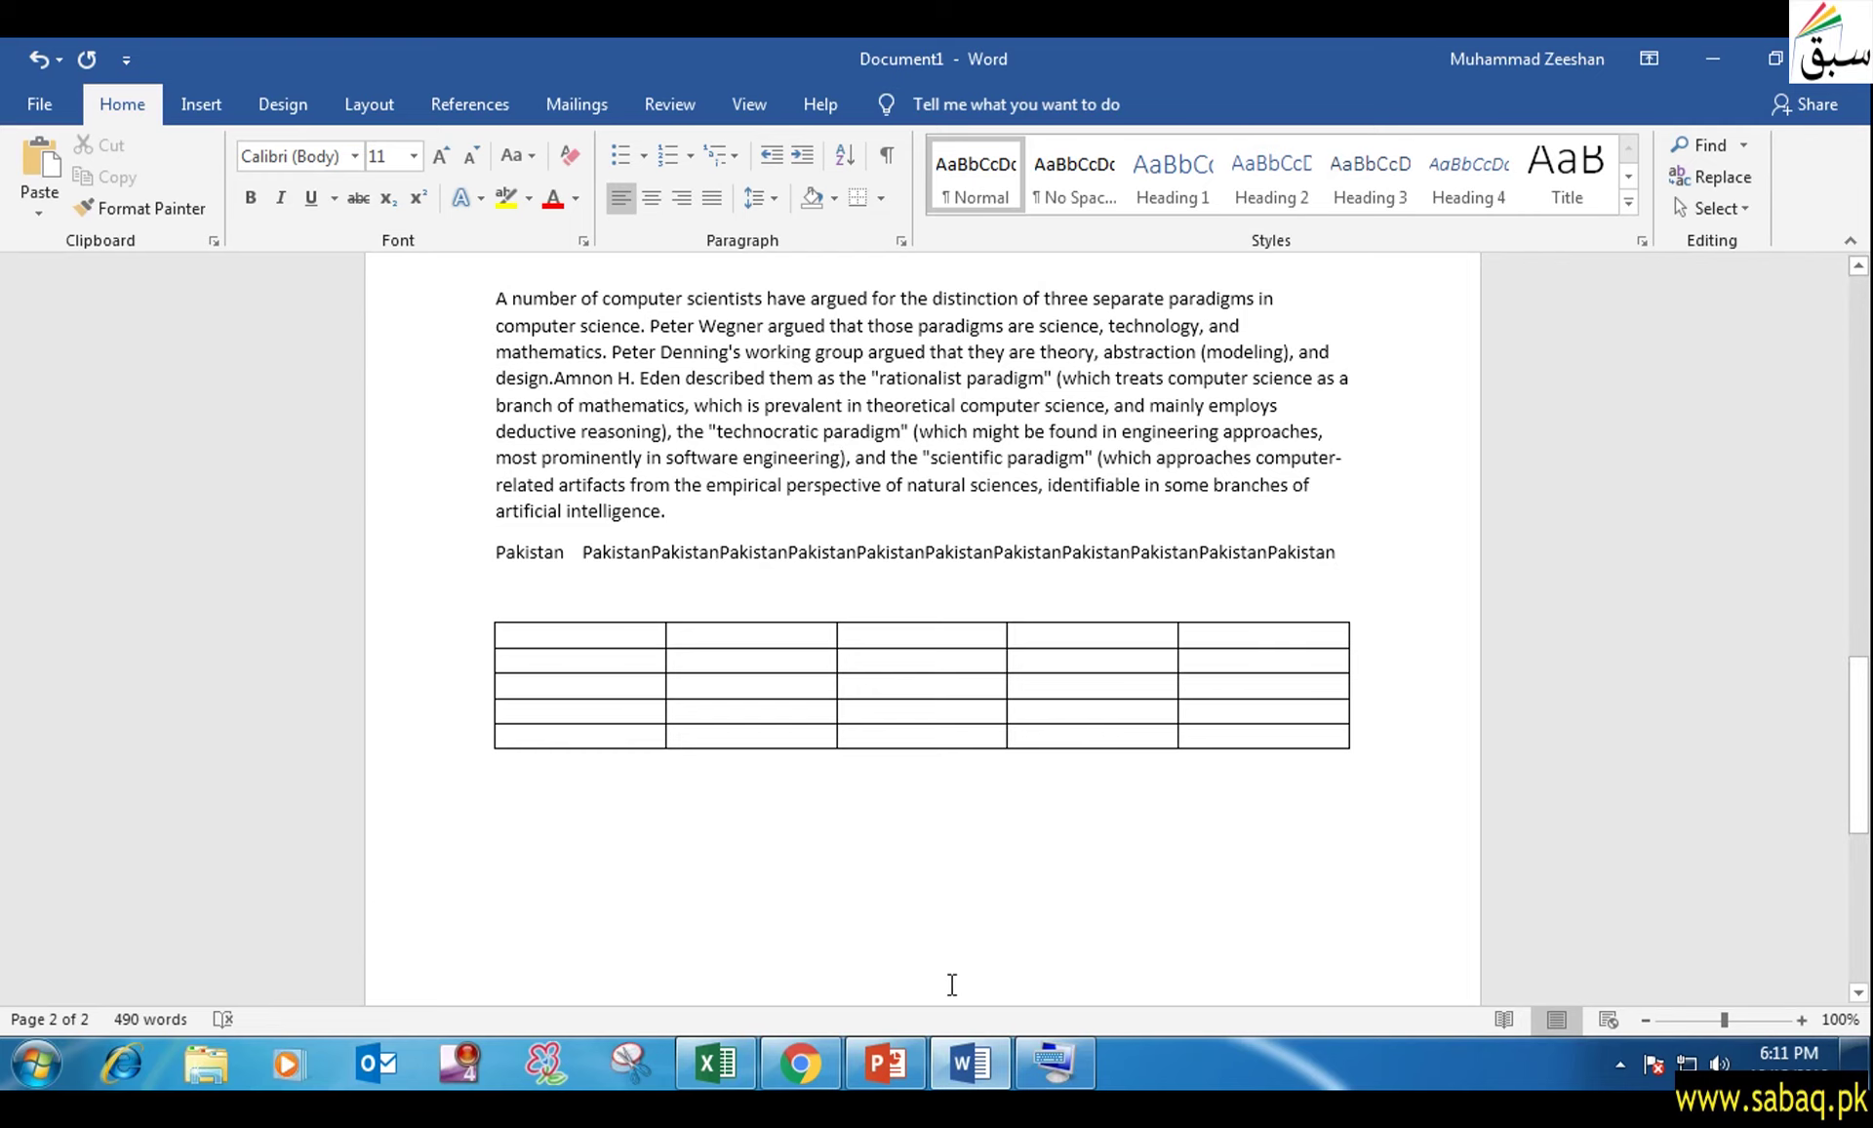
Reveal the F5 'Choose the Go to Command' bullet on the slide, then minimize it back to Word.
{"action": "left_click", "coordinate": [1053, 1071]}
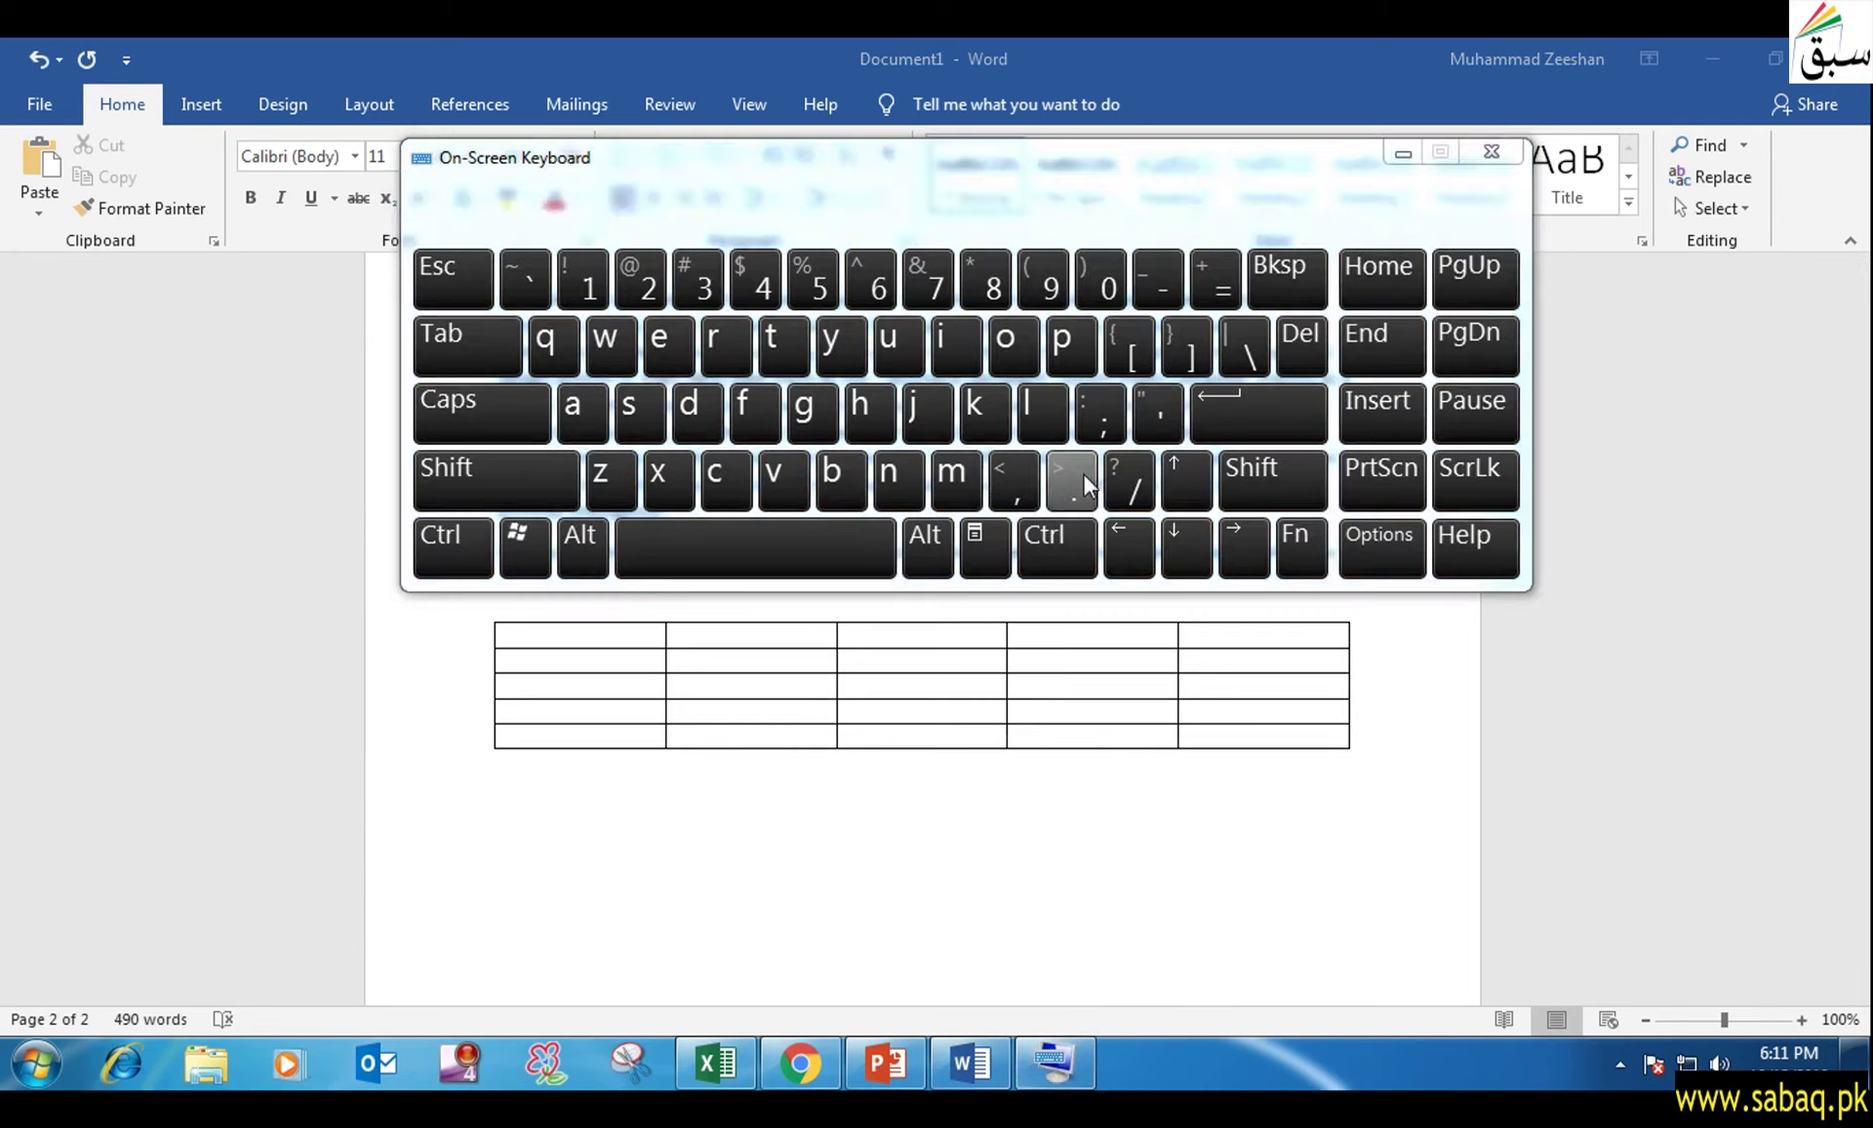
{"action": "left_click", "coordinate": [873, 1058]}
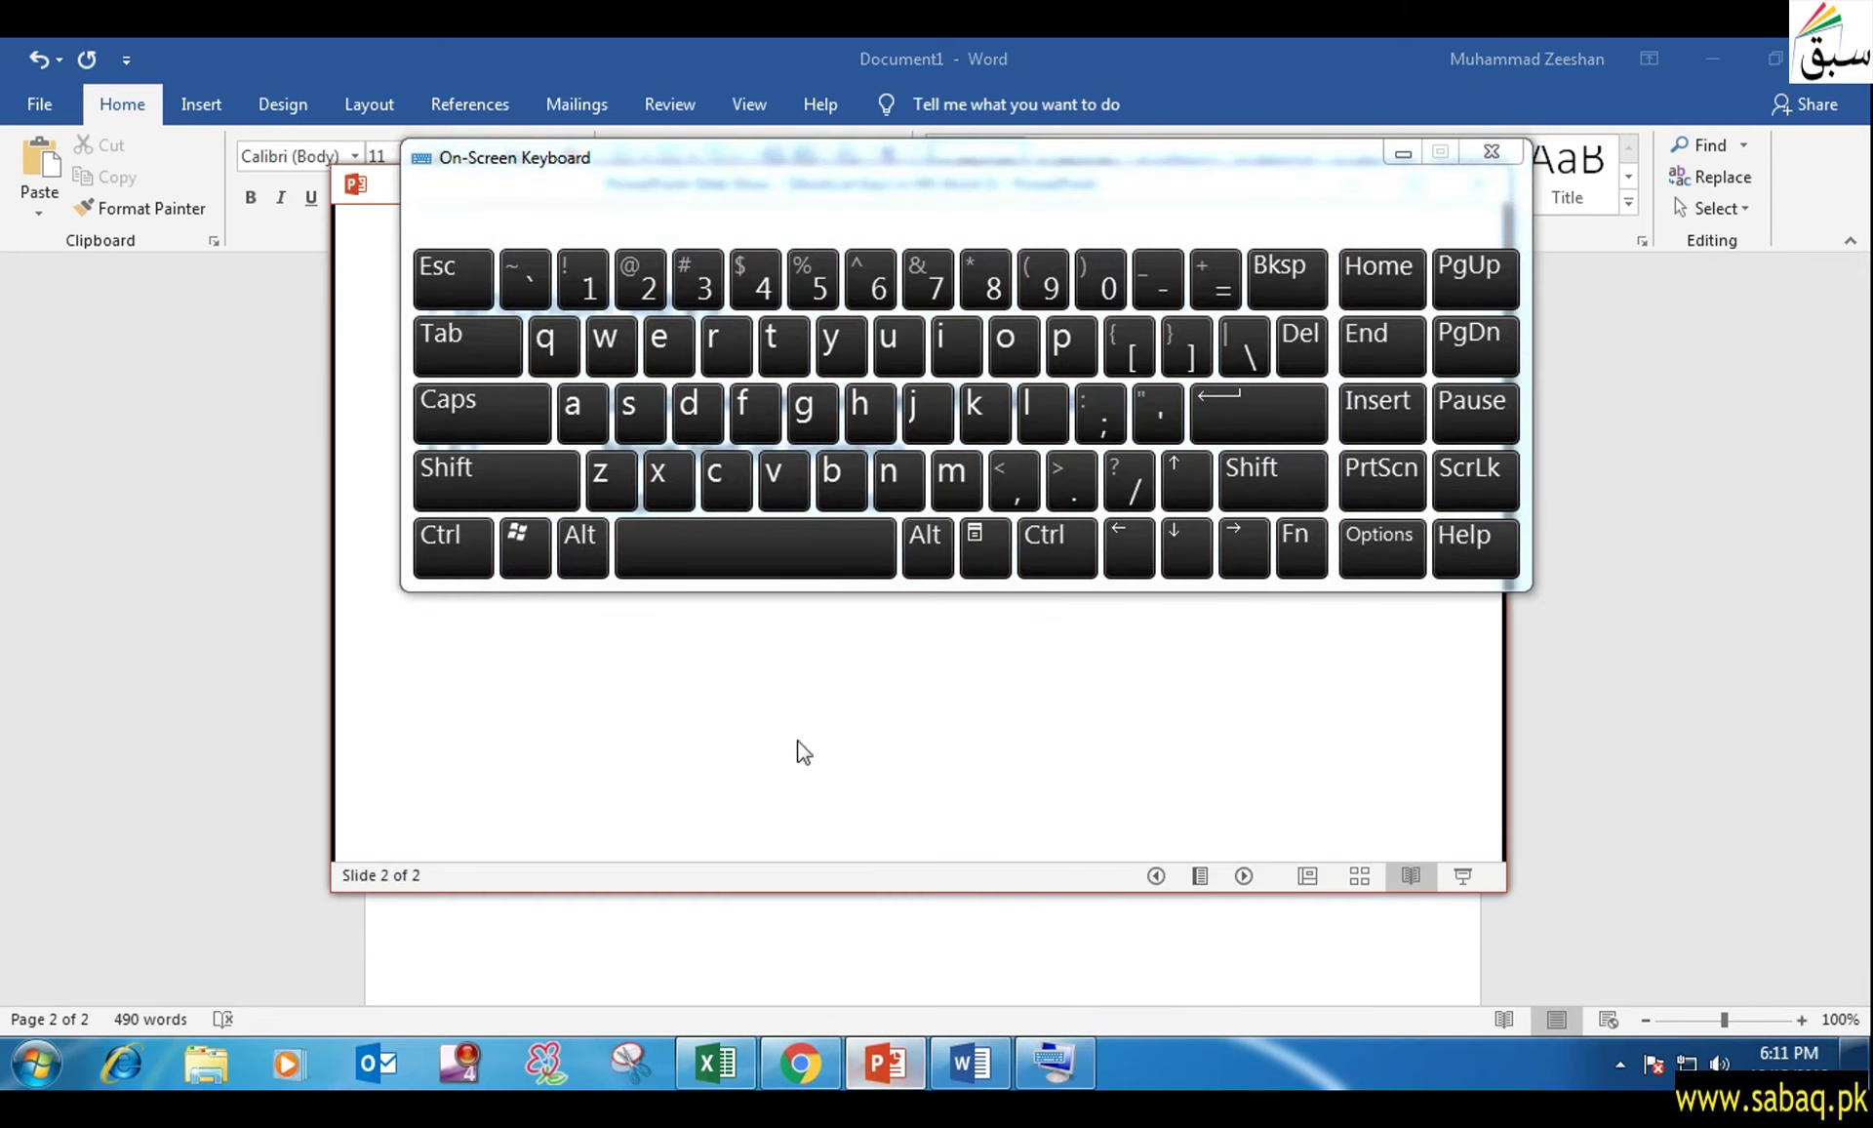
{"action": "left_click", "coordinate": [1405, 153]}
{"action": "left_click", "coordinate": [1181, 577]}
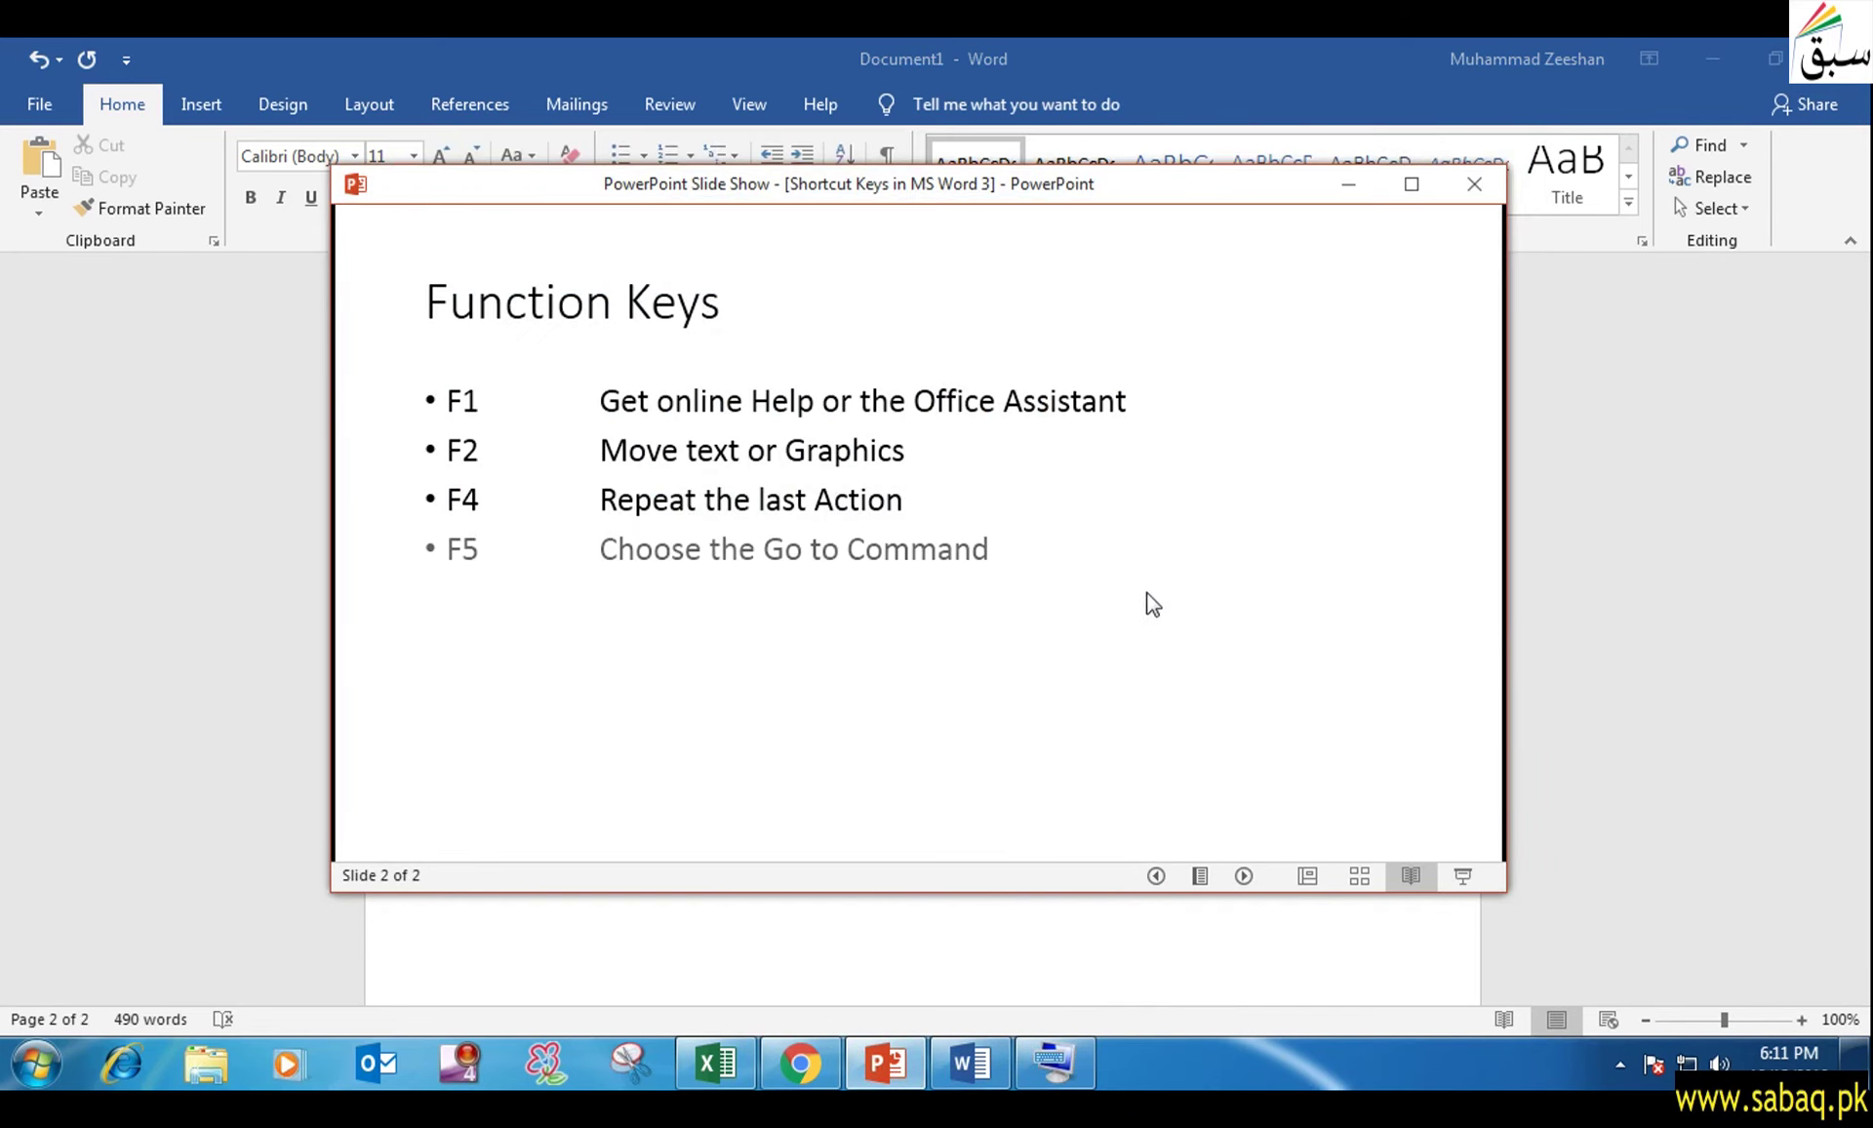
{"action": "left_click", "coordinate": [1351, 184]}
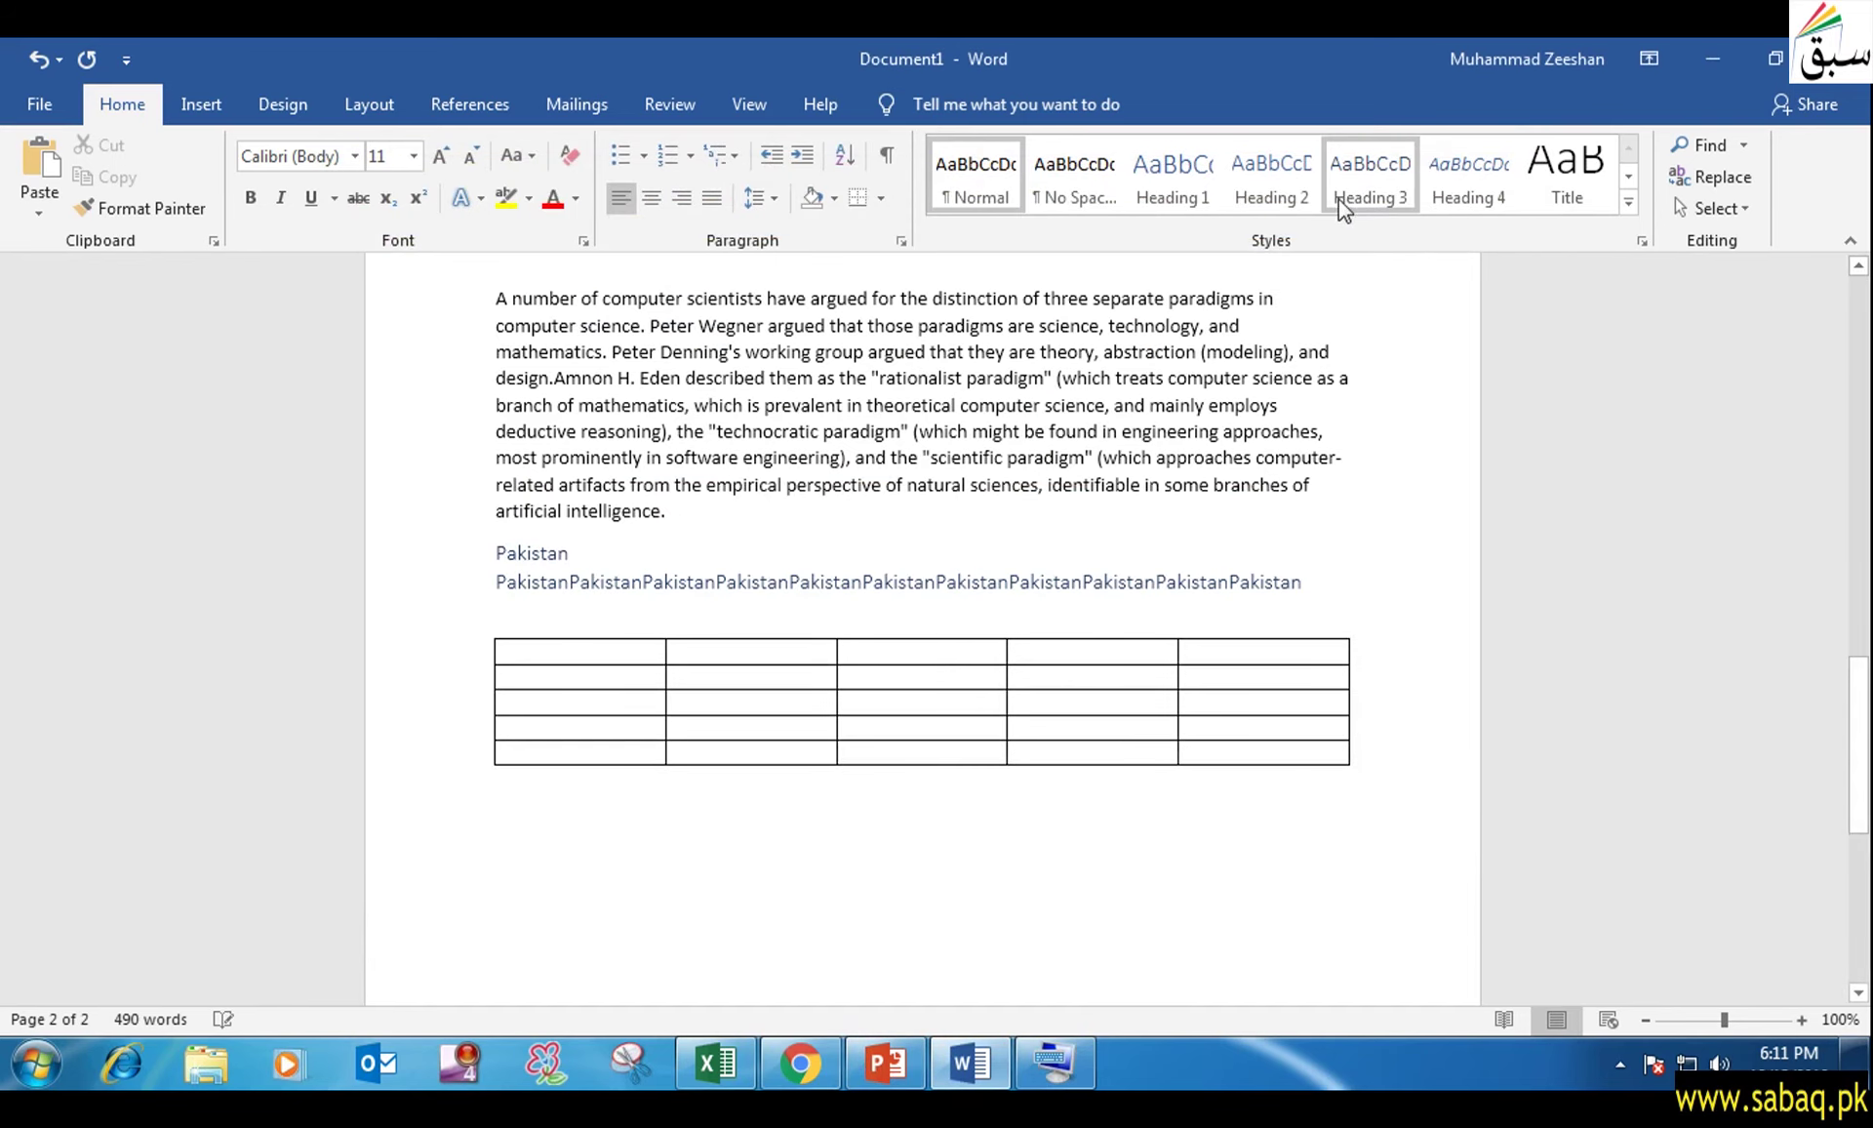
Open Go To with F5, enter 'computer', dismiss the destination error, and move the dialog higher.
{"action": "key", "text": "F5"}
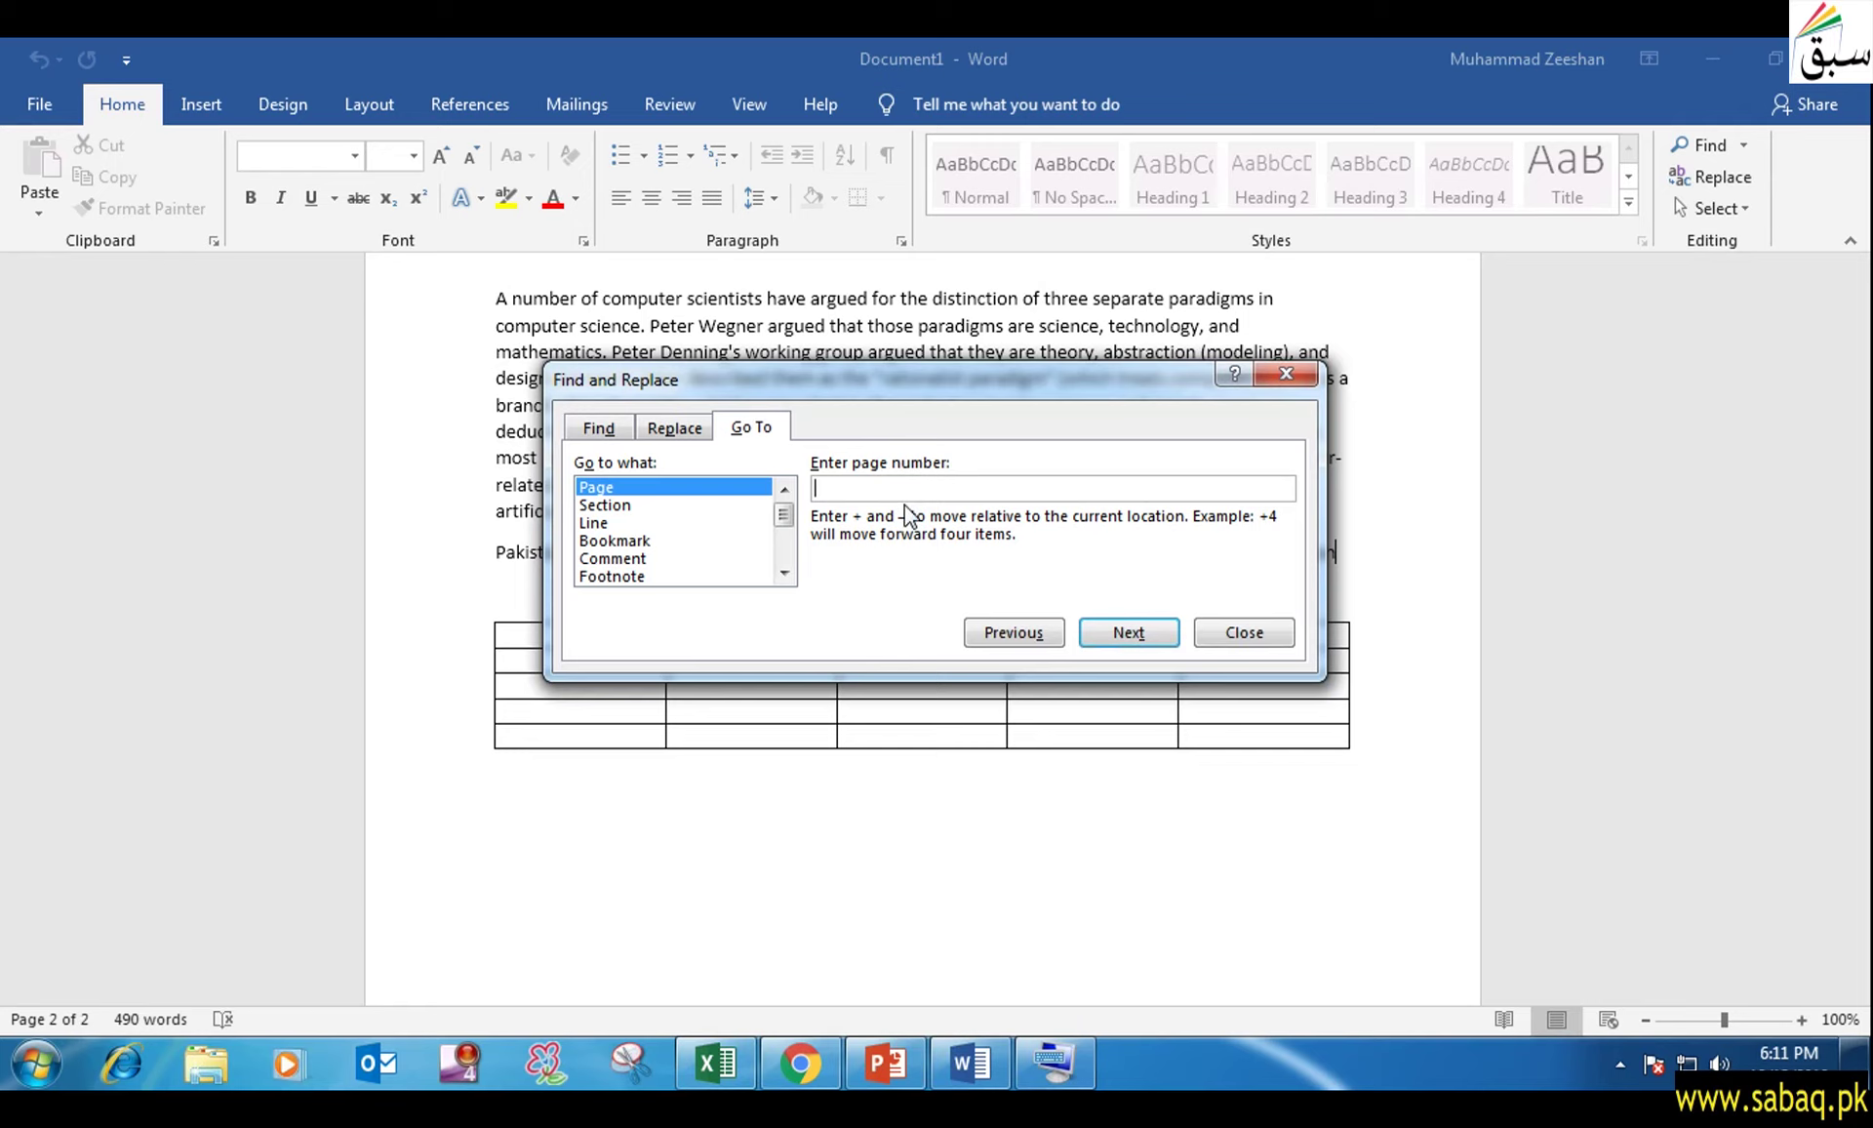
{"action": "type", "text": "computer"}
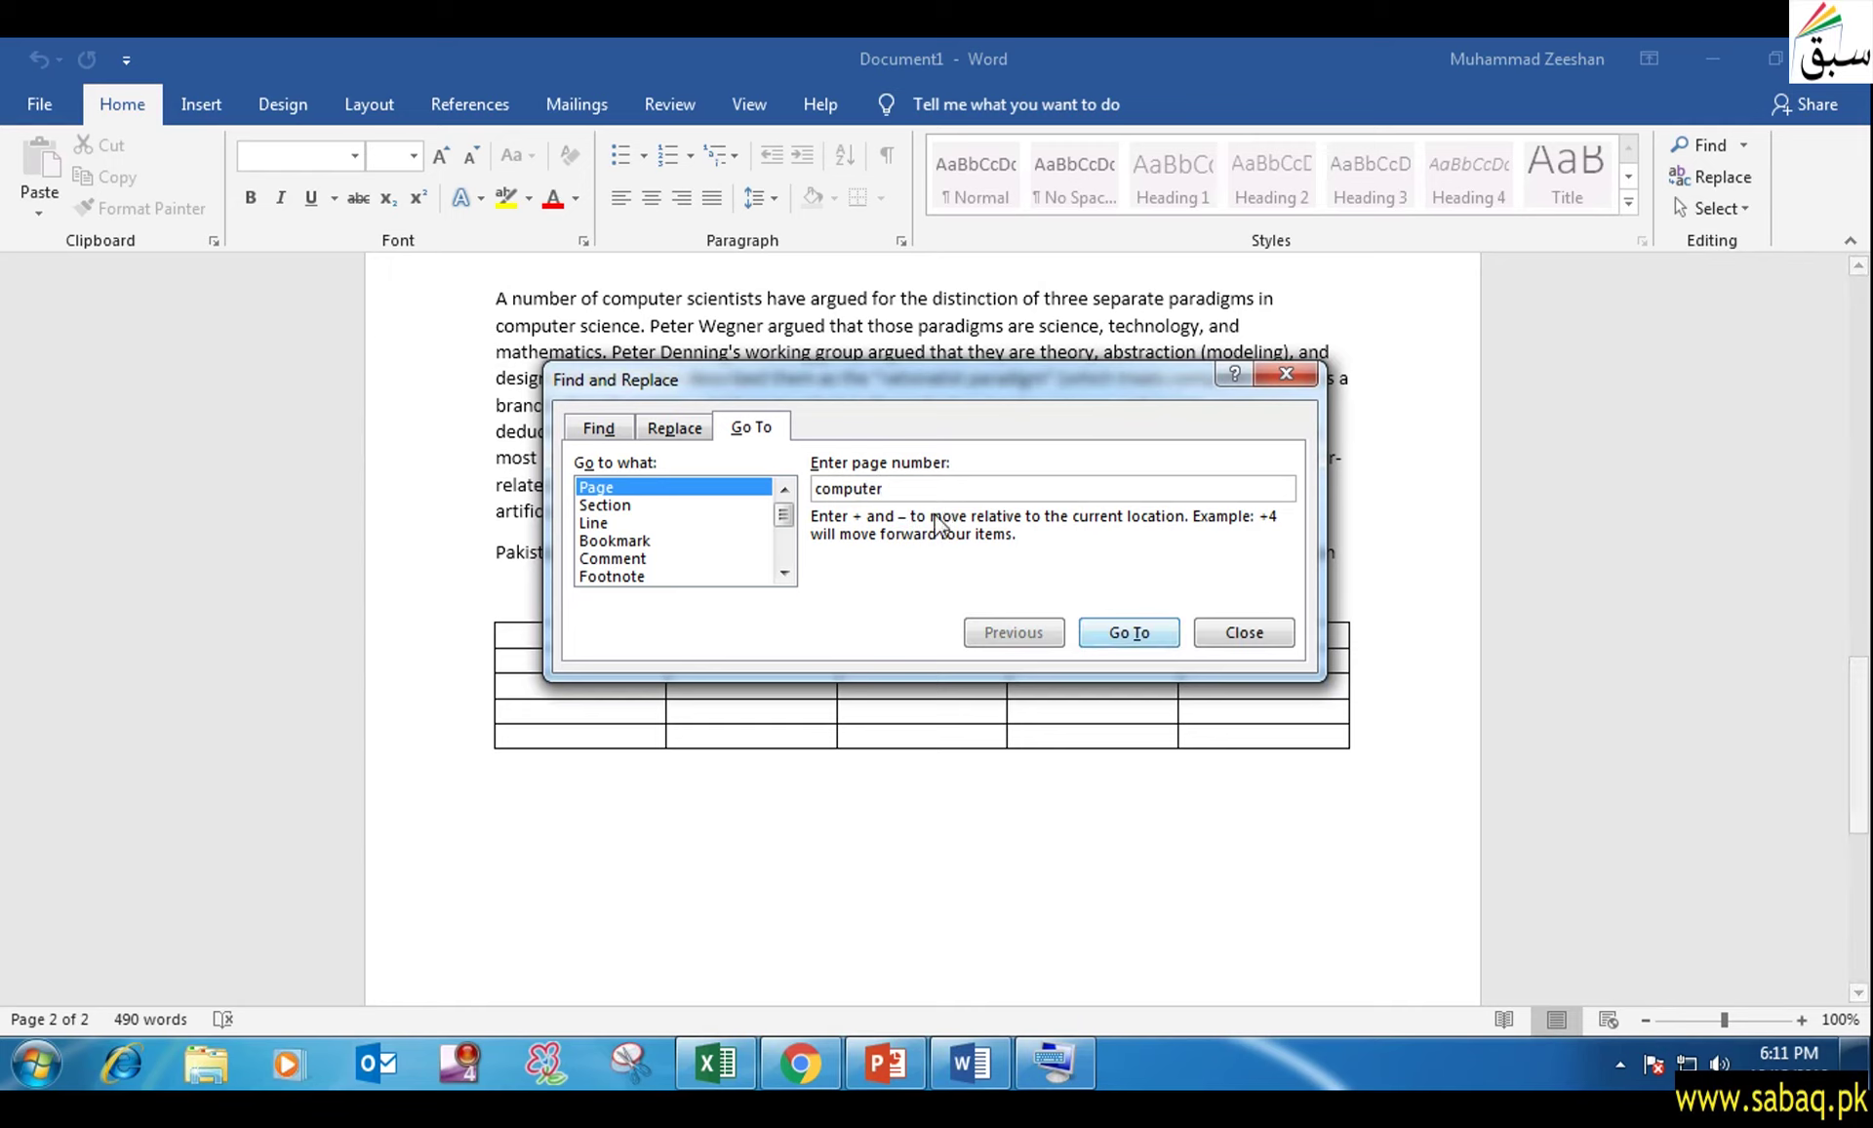
{"action": "left_click", "coordinate": [1132, 630]}
{"action": "left_click", "coordinate": [972, 634]}
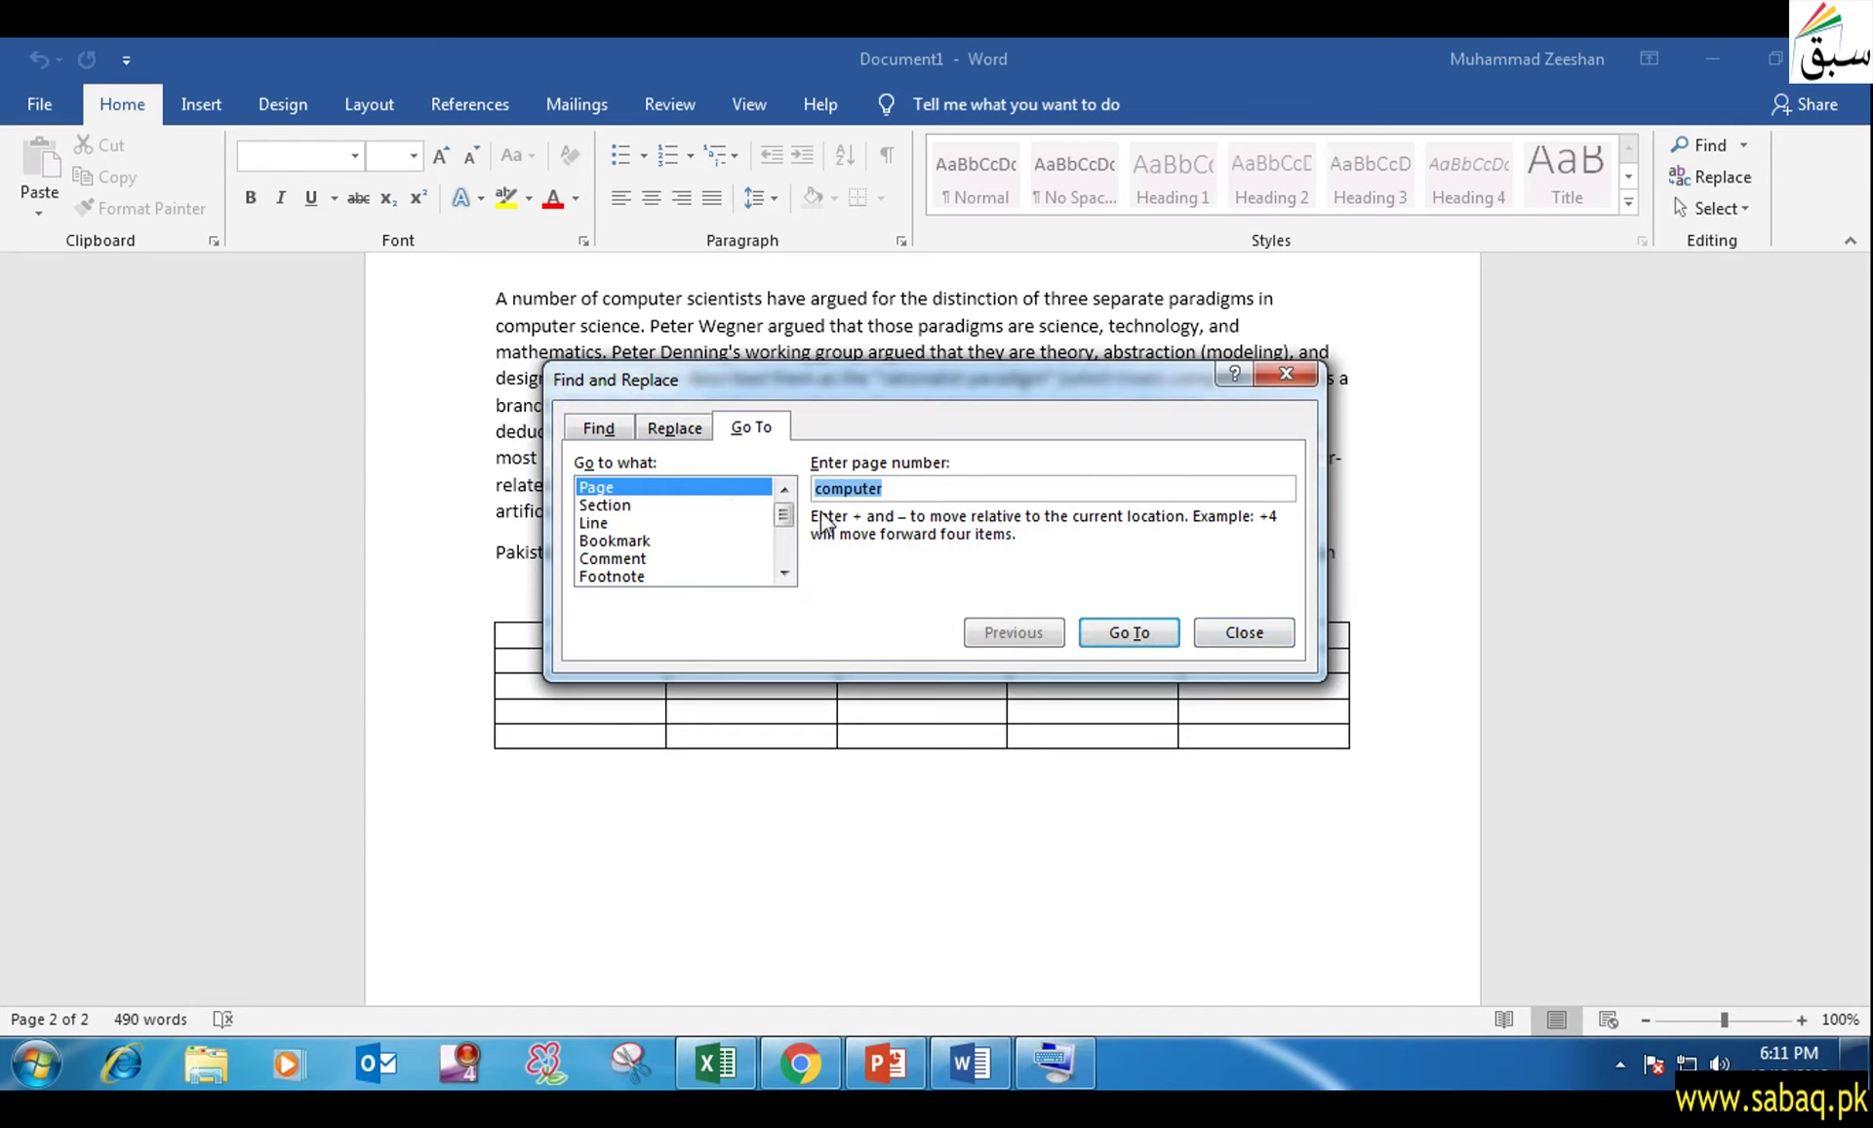
{"action": "left_click_drag", "start_coordinate": [1062, 394], "coordinate": [1043, 305]}
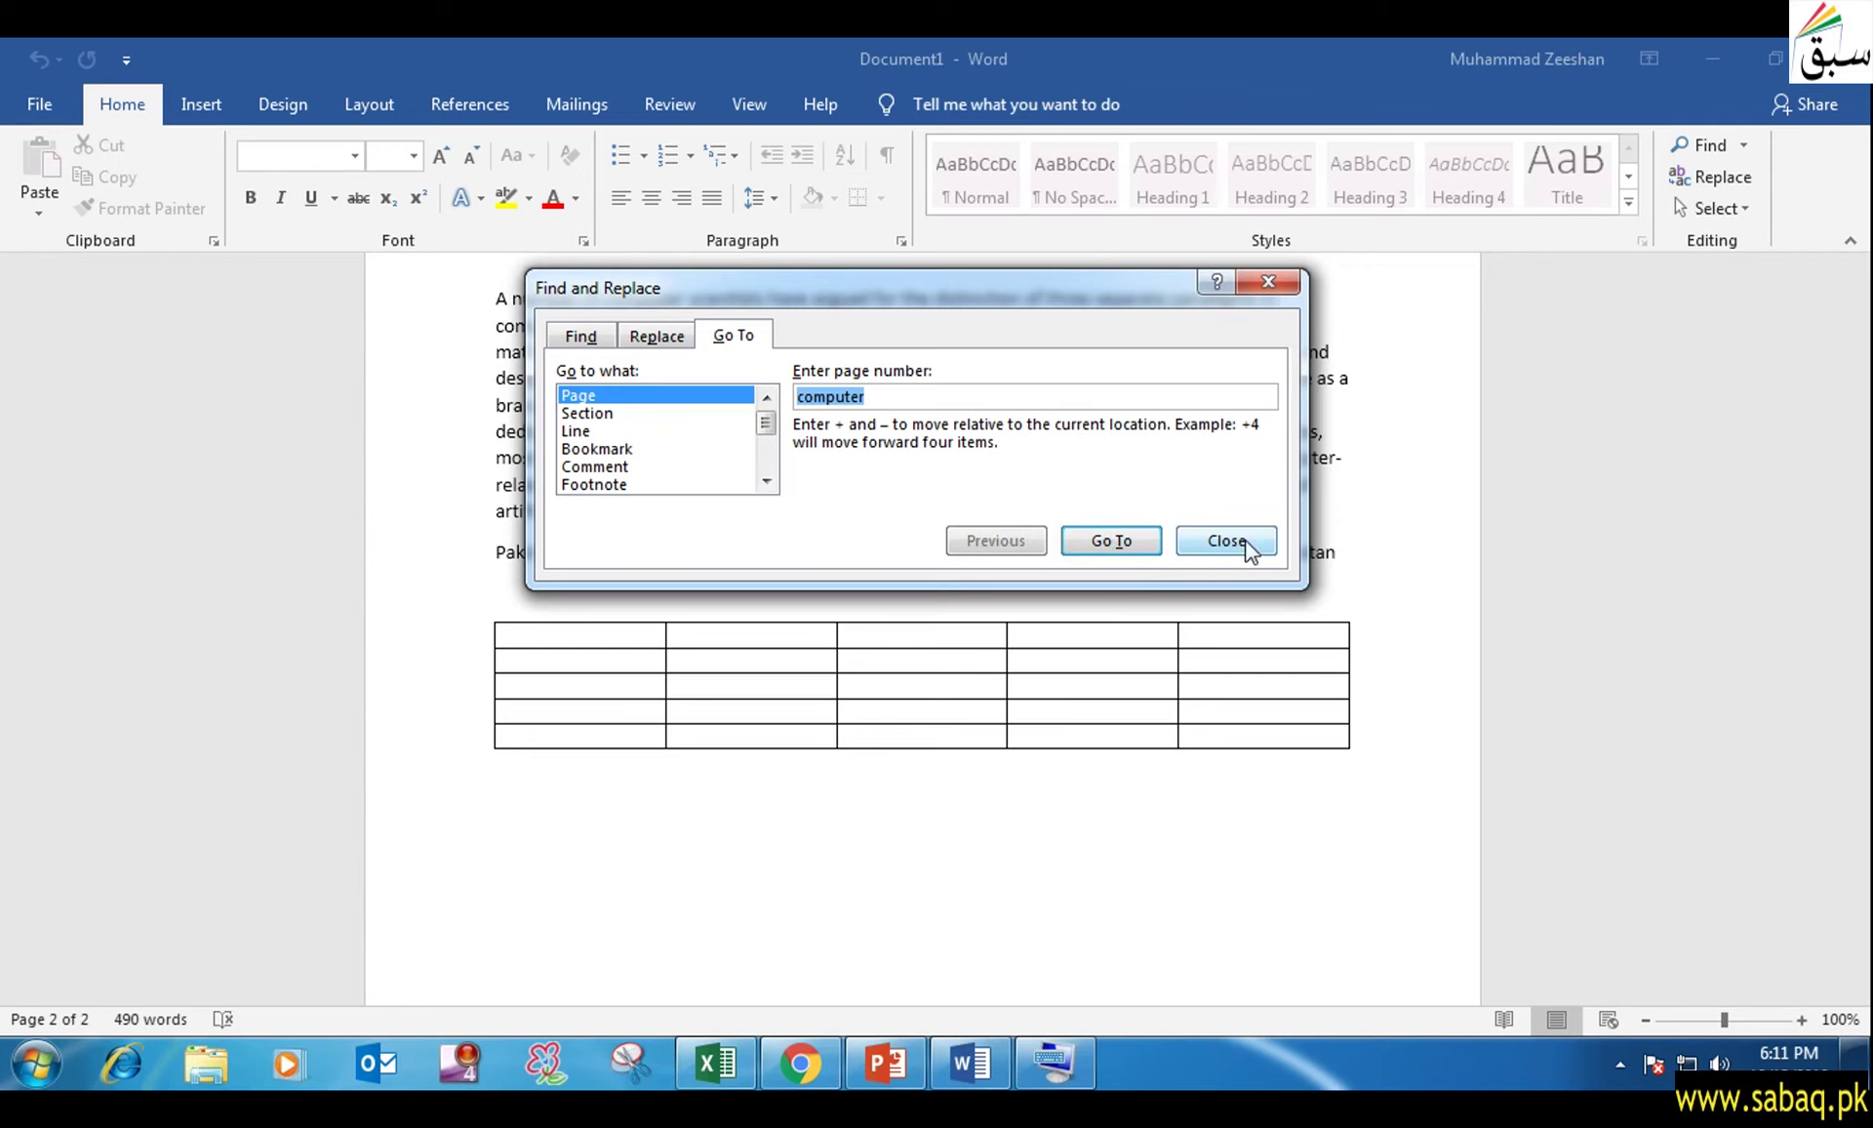
{"action": "left_click", "coordinate": [887, 395]}
Reveal the F7 spelling bullet on the Function Keys slide and return to Word.
{"action": "left_click", "coordinate": [800, 1063]}
{"action": "left_click", "coordinate": [886, 1064]}
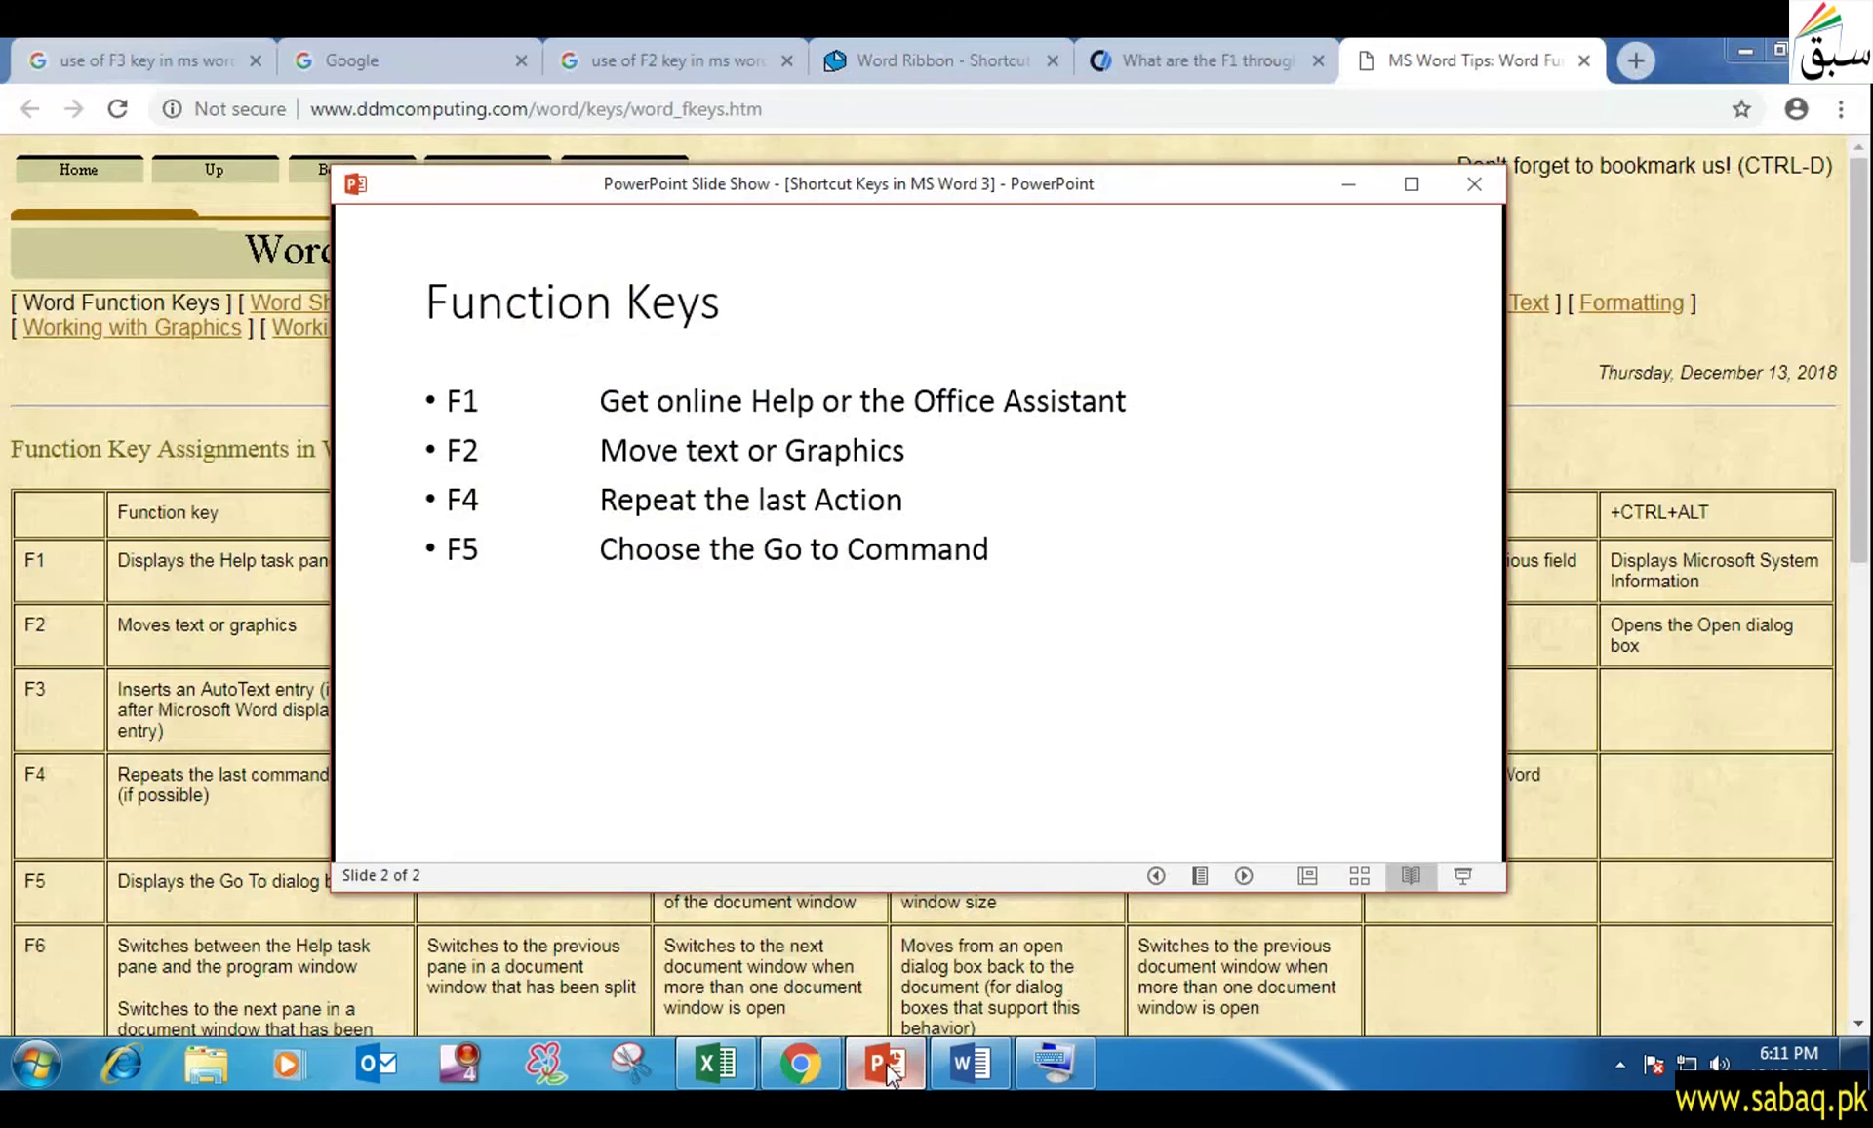
{"action": "left_click", "coordinate": [1746, 46]}
{"action": "left_click", "coordinate": [765, 671]}
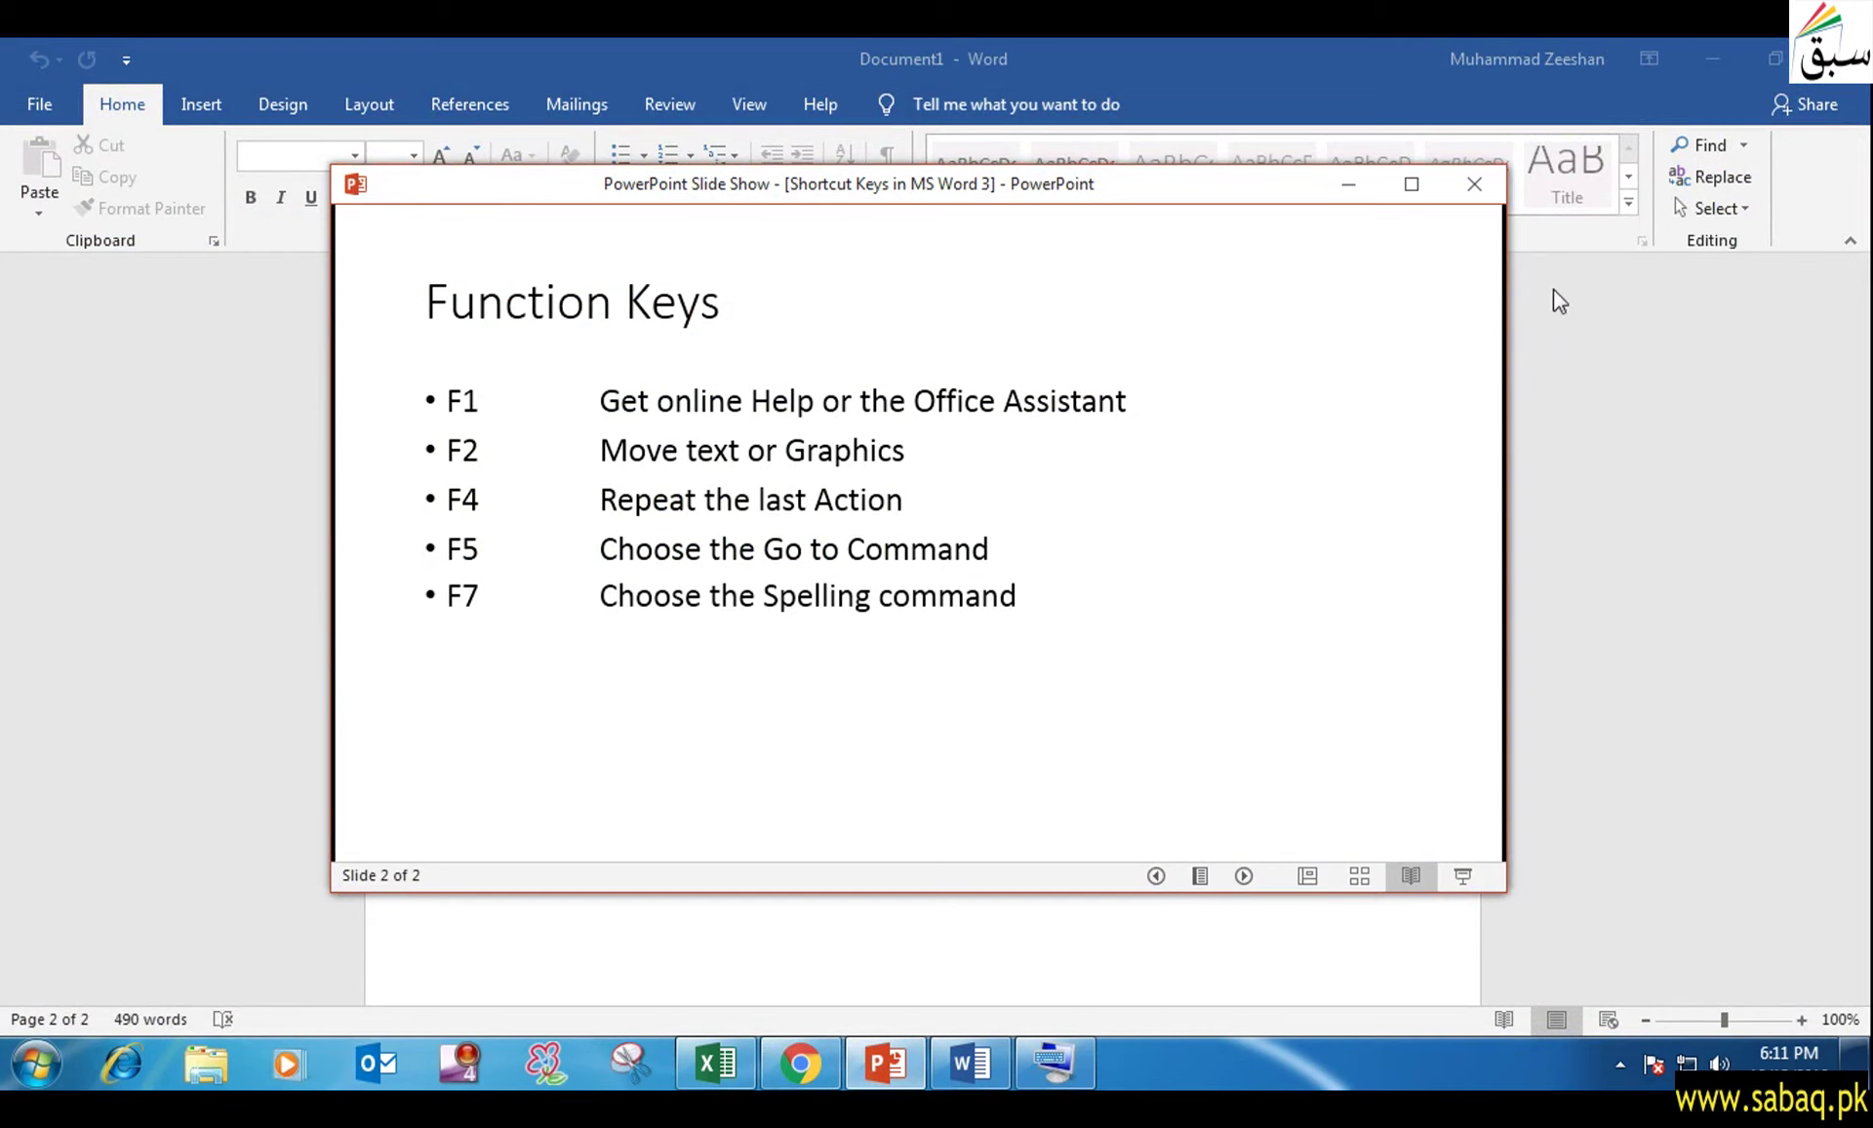
{"action": "left_click", "coordinate": [1348, 184]}
Close Go To, run an F7 spelling check, open Review, and reveal the F8 'Extend a Selection' bullet.
{"action": "key", "text": "Escape"}
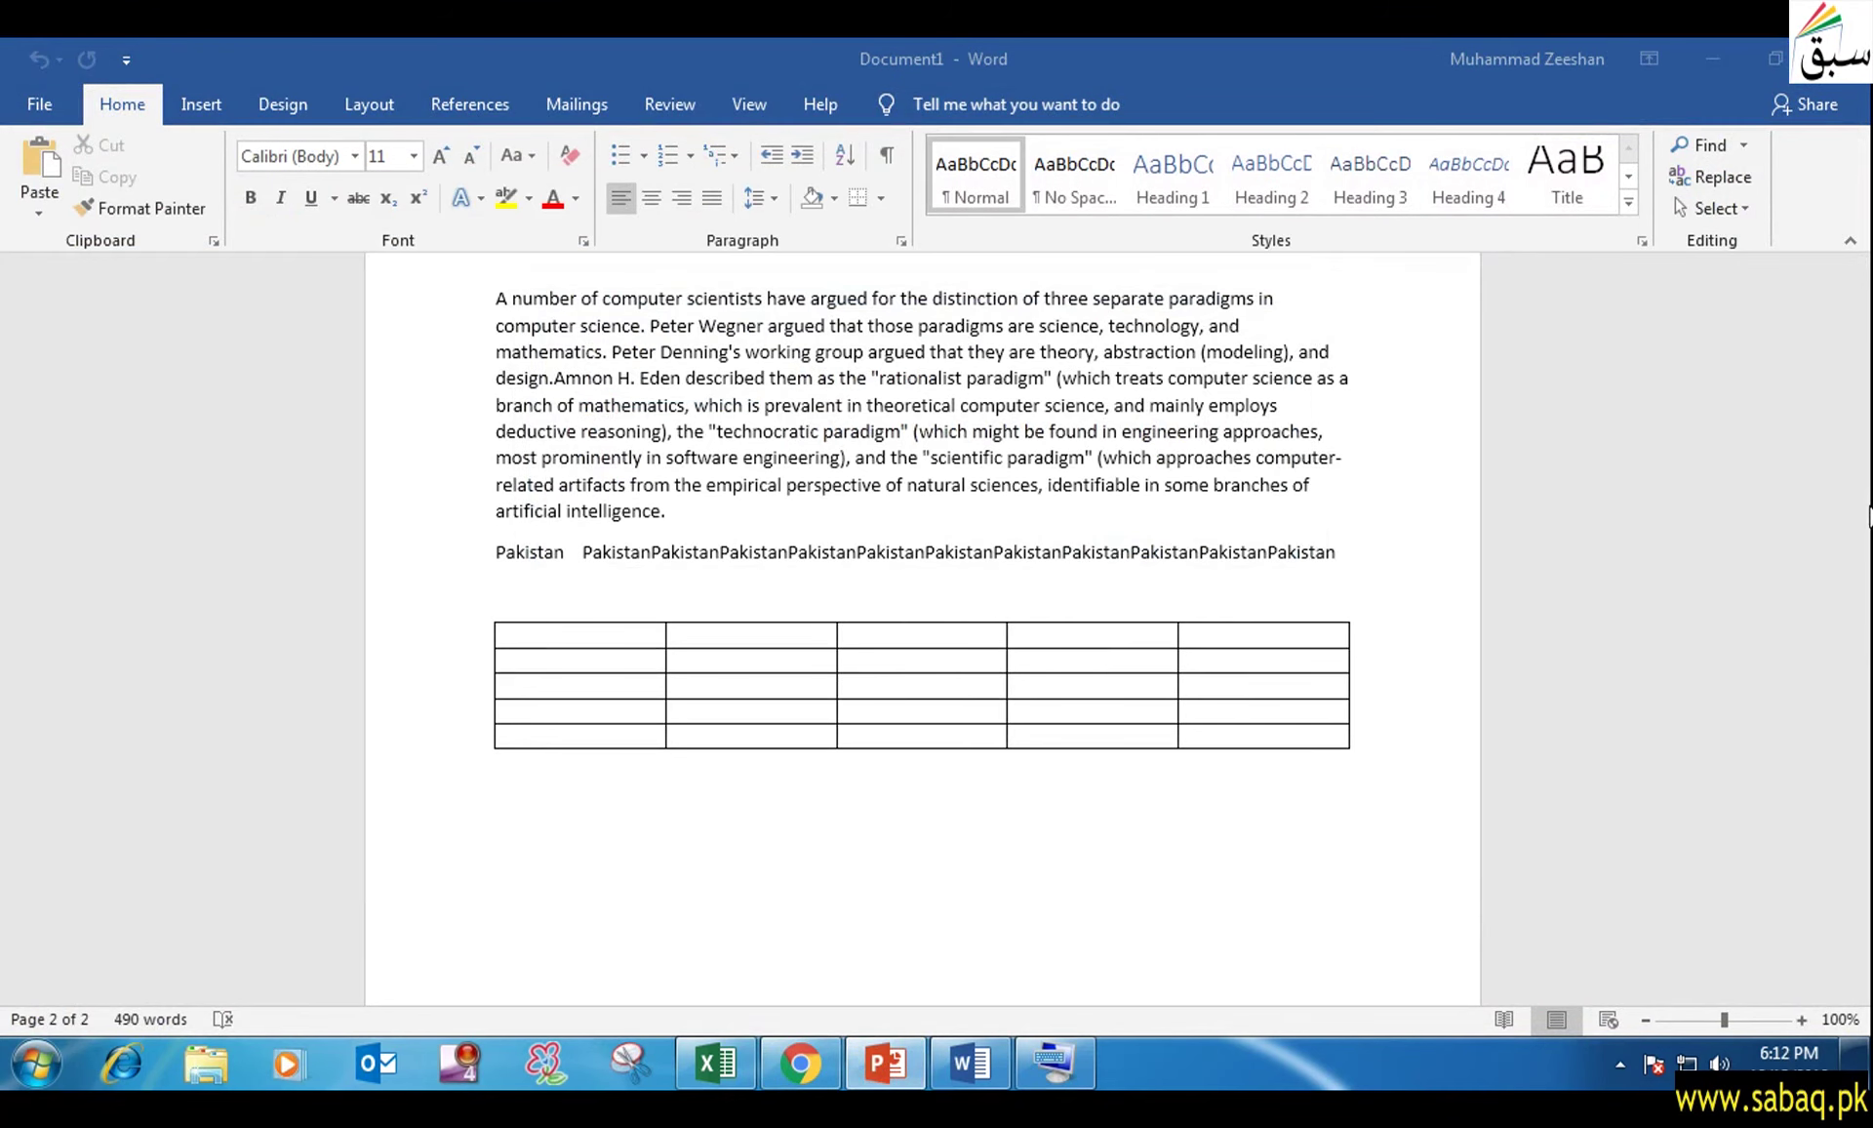
{"action": "scroll", "coordinate": [1384, 547], "scroll_direction": "up", "scroll_amount": 10}
{"action": "scroll", "coordinate": [1385, 551], "scroll_direction": "up", "scroll_amount": 5}
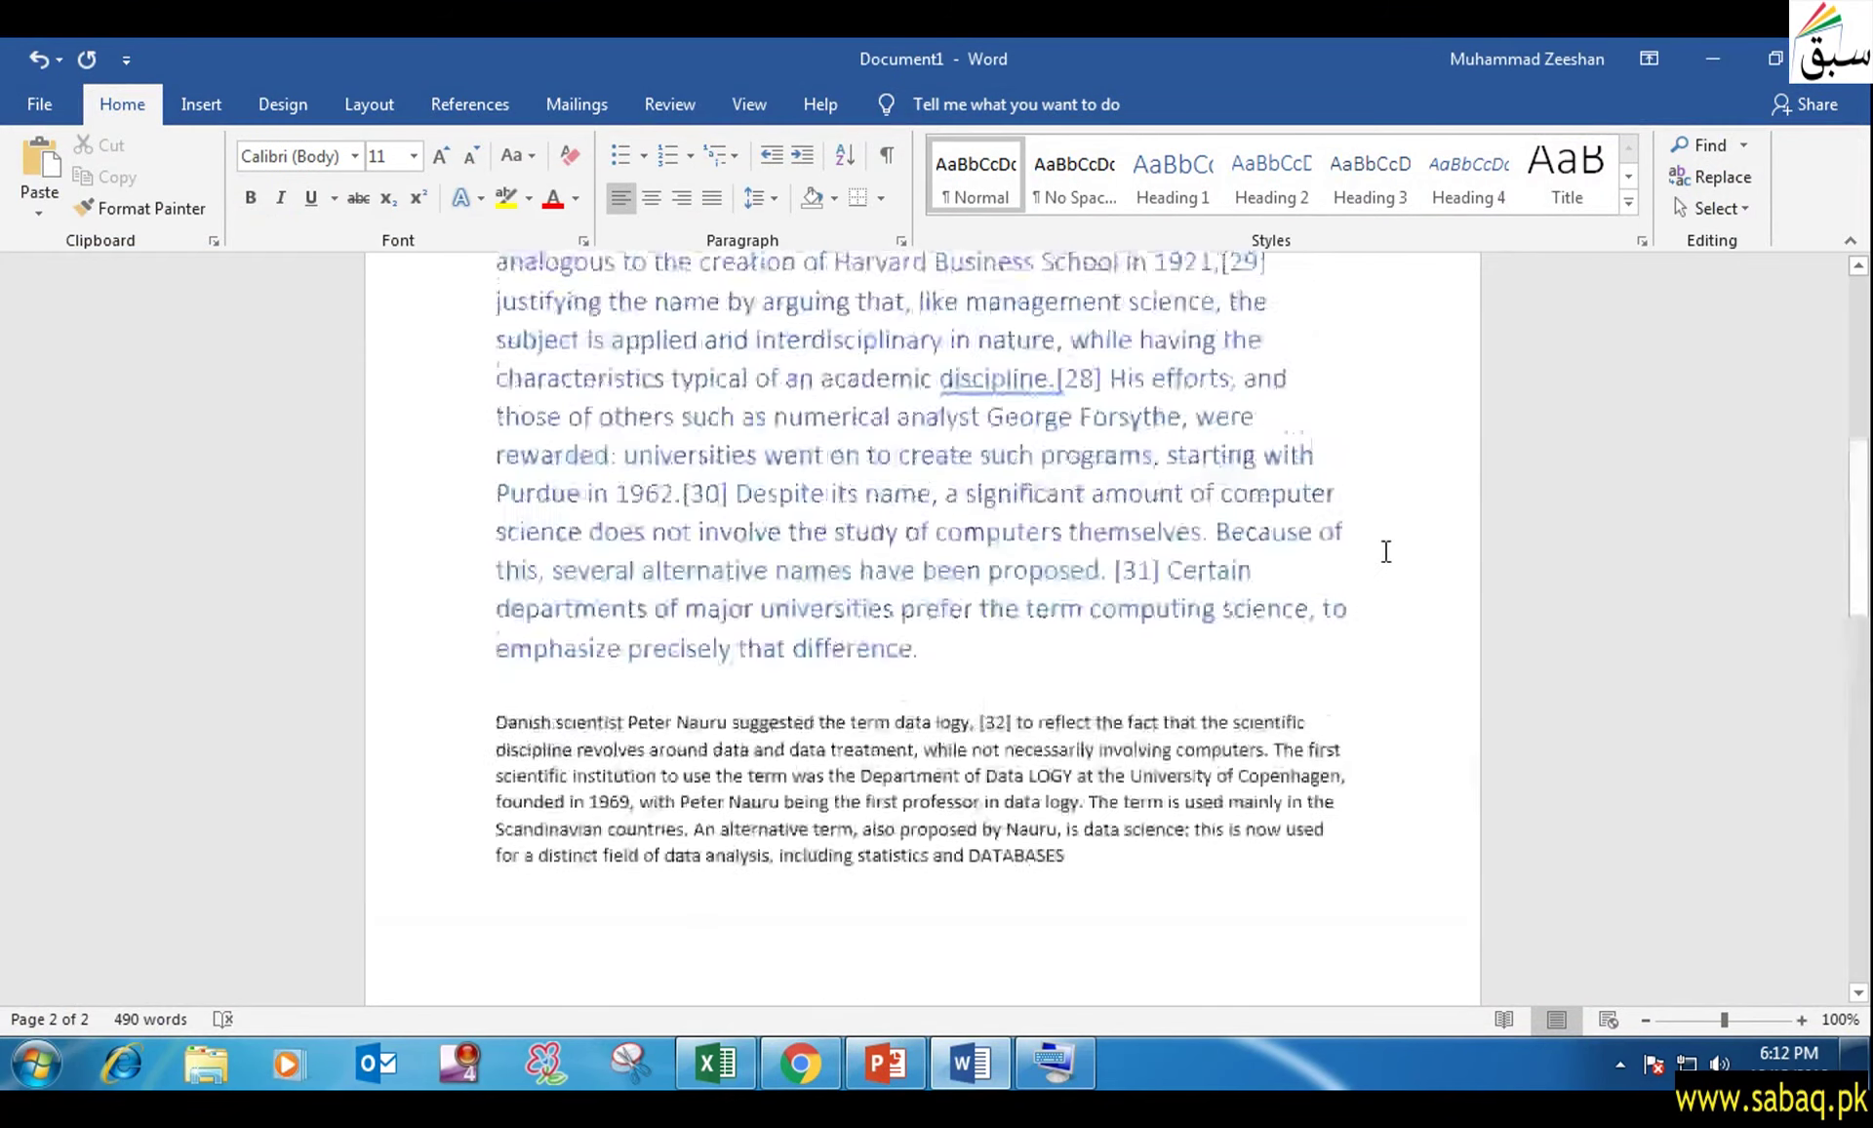
{"action": "scroll", "coordinate": [1385, 552], "scroll_direction": "up", "scroll_amount": 5}
{"action": "scroll", "coordinate": [1377, 555], "scroll_direction": "up", "scroll_amount": 3}
{"action": "key", "text": "F7"}
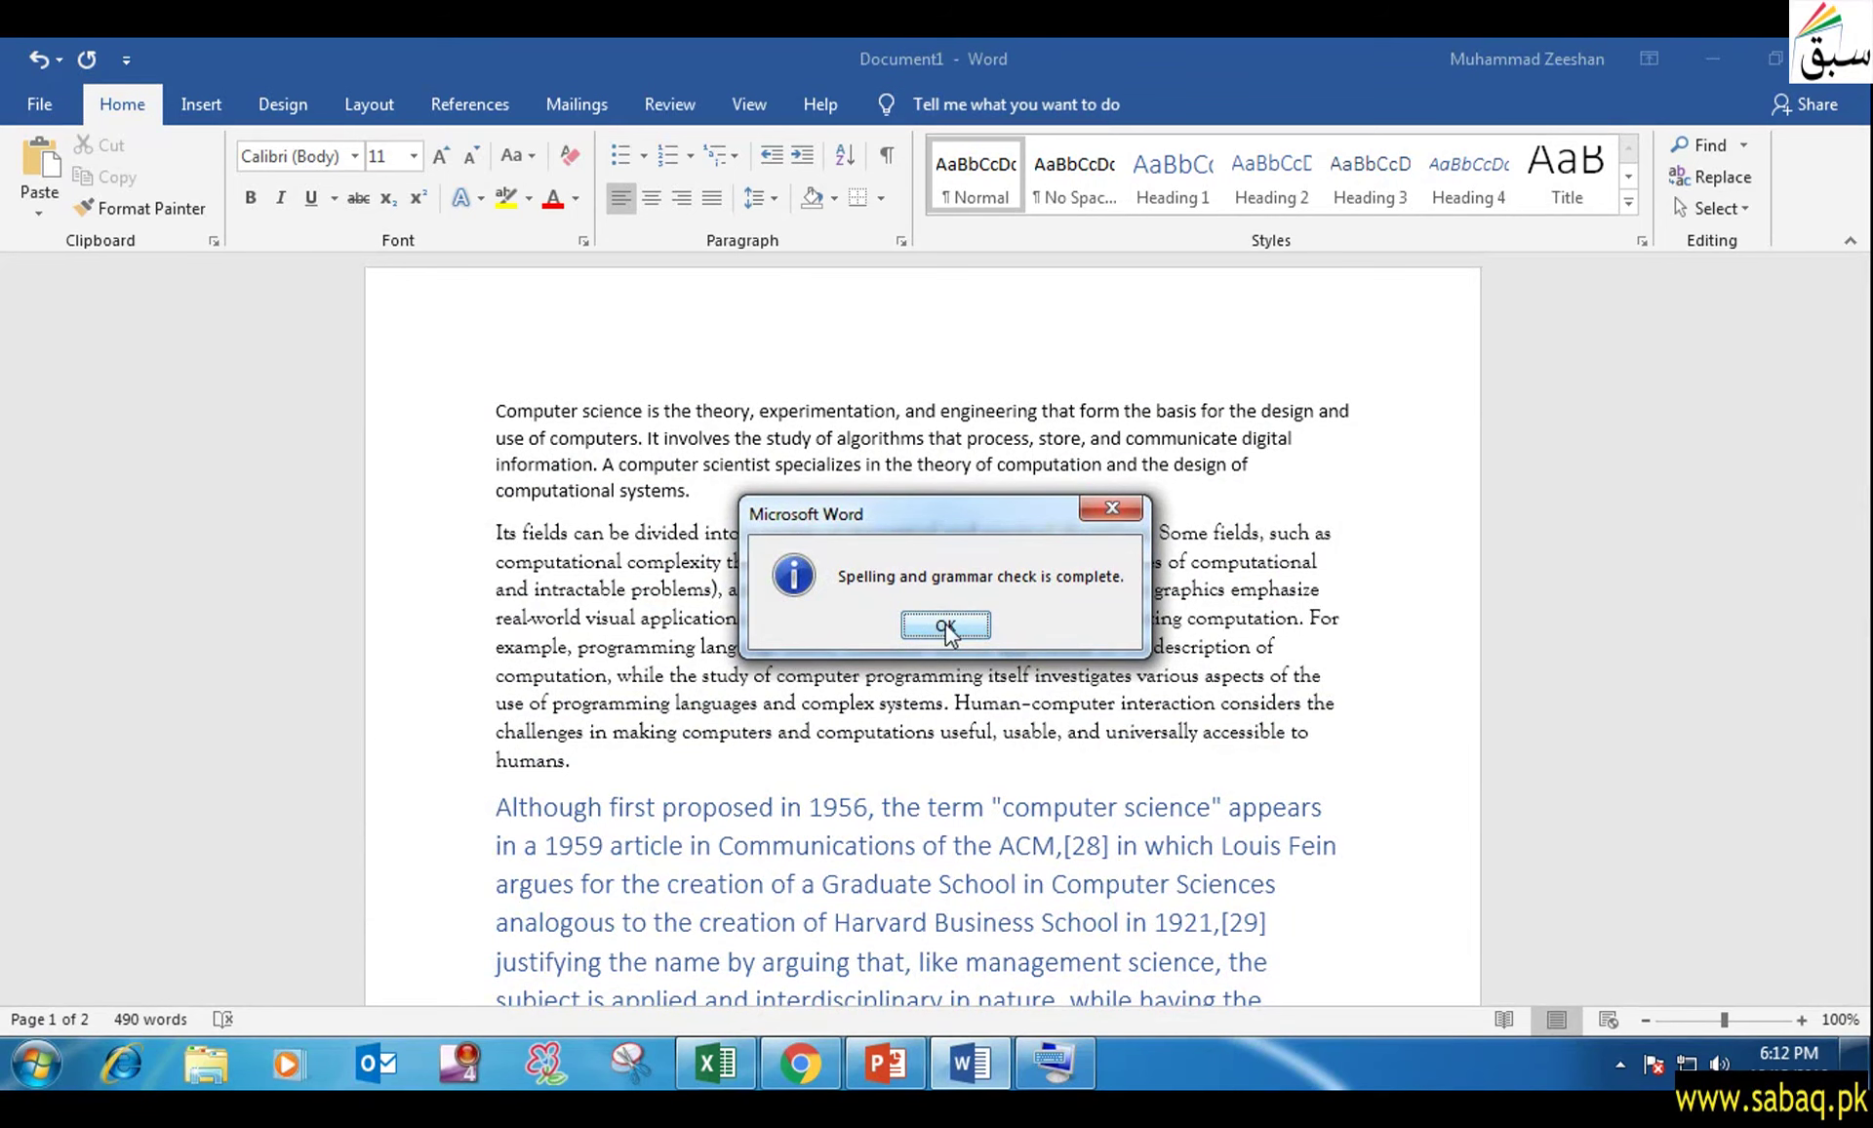
{"action": "left_click", "coordinate": [945, 625]}
{"action": "left_click", "coordinate": [687, 103]}
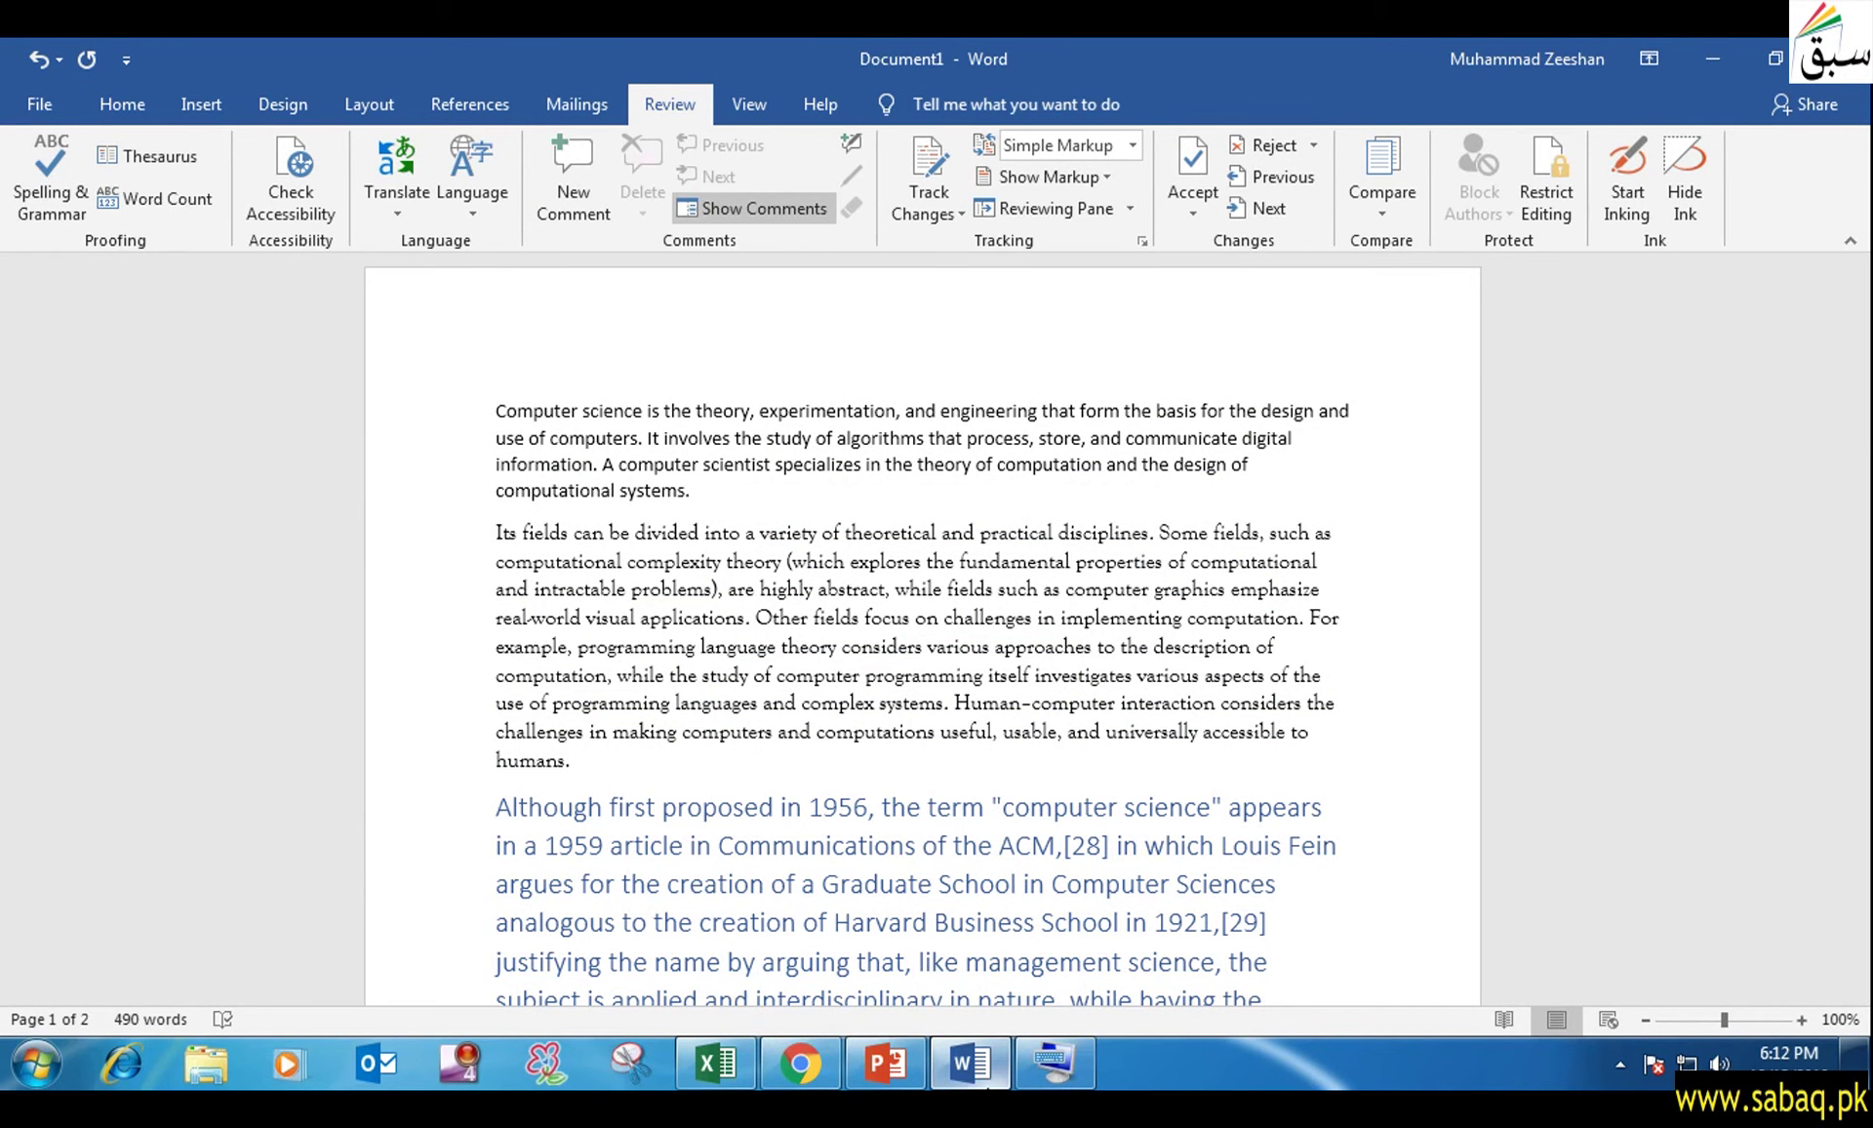
{"action": "left_click", "coordinate": [885, 1062]}
{"action": "left_click", "coordinate": [945, 722]}
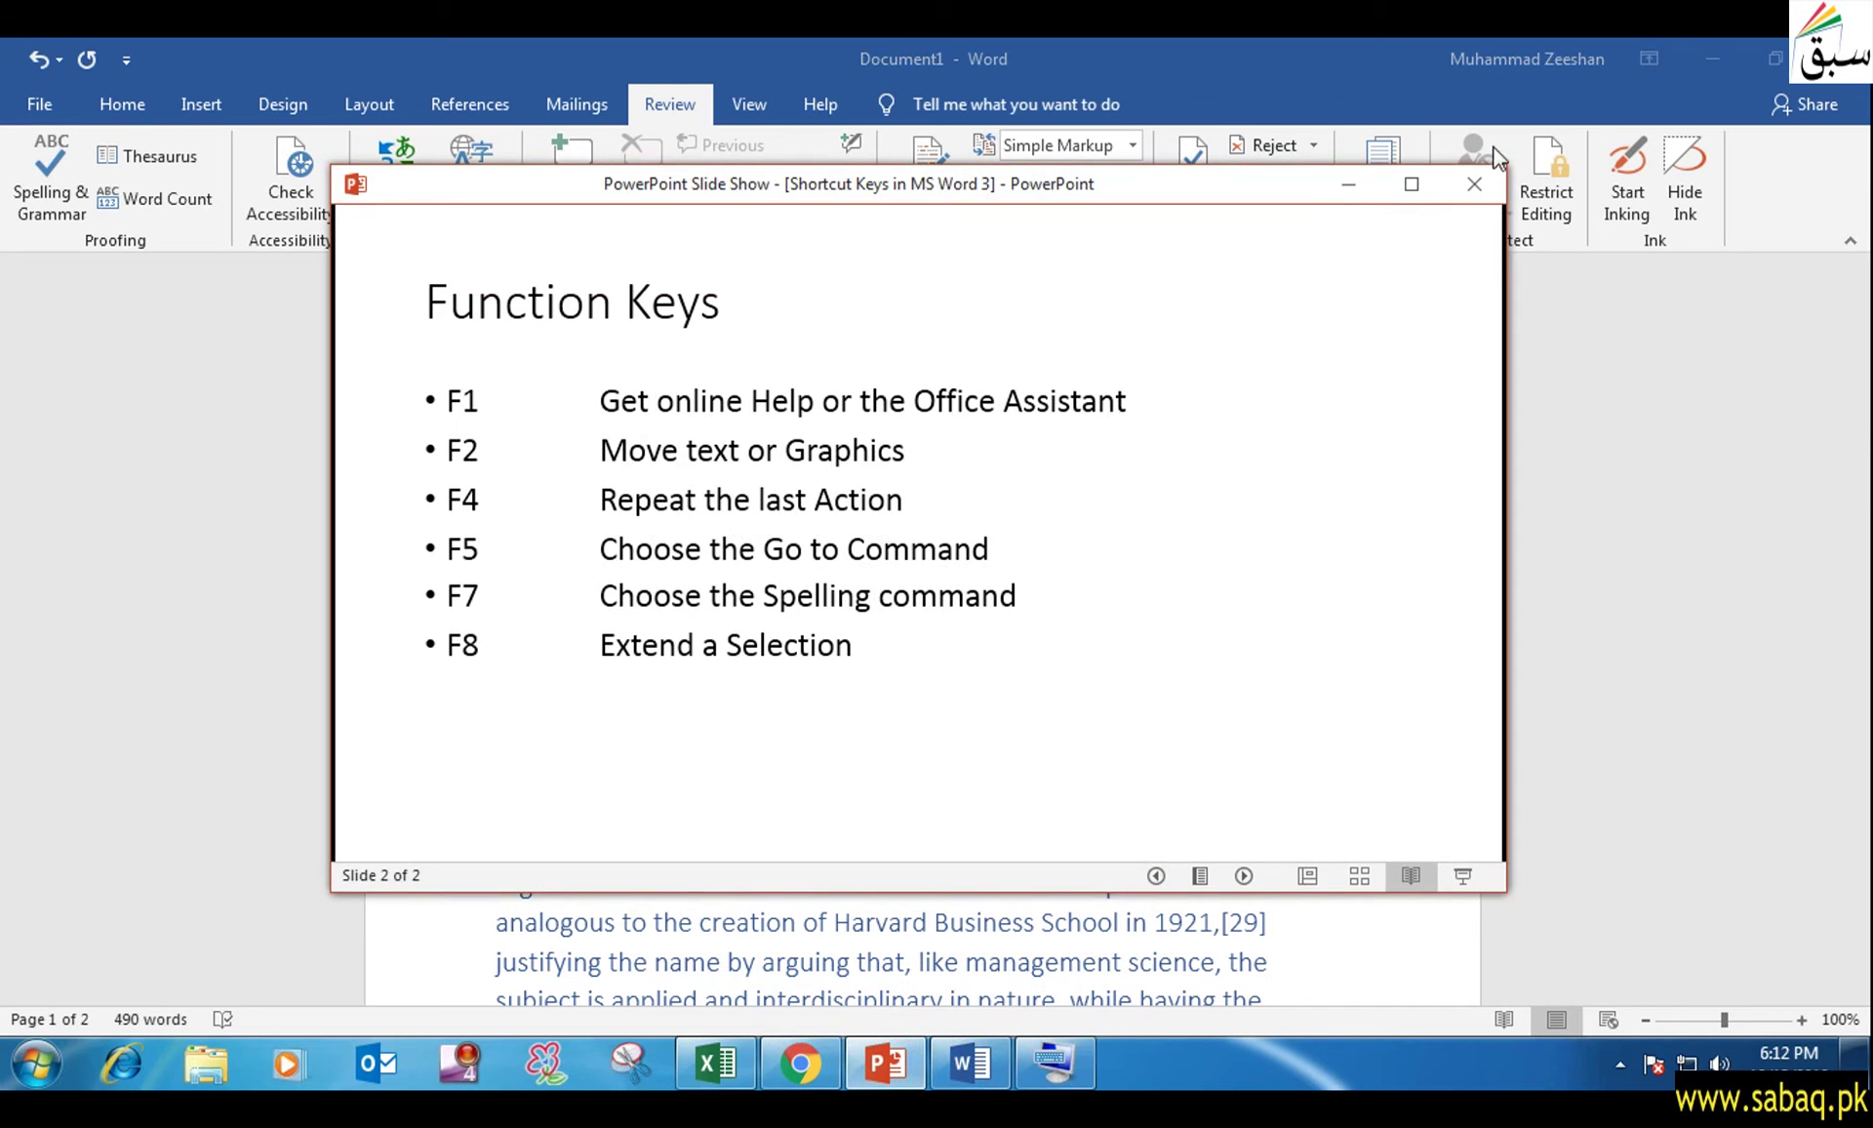
Back in Word, select the first paragraph, then extend the selection to the whole document.
{"action": "left_click", "coordinate": [1348, 186]}
{"action": "left_click_drag", "start_coordinate": [544, 437], "coordinate": [697, 493]}
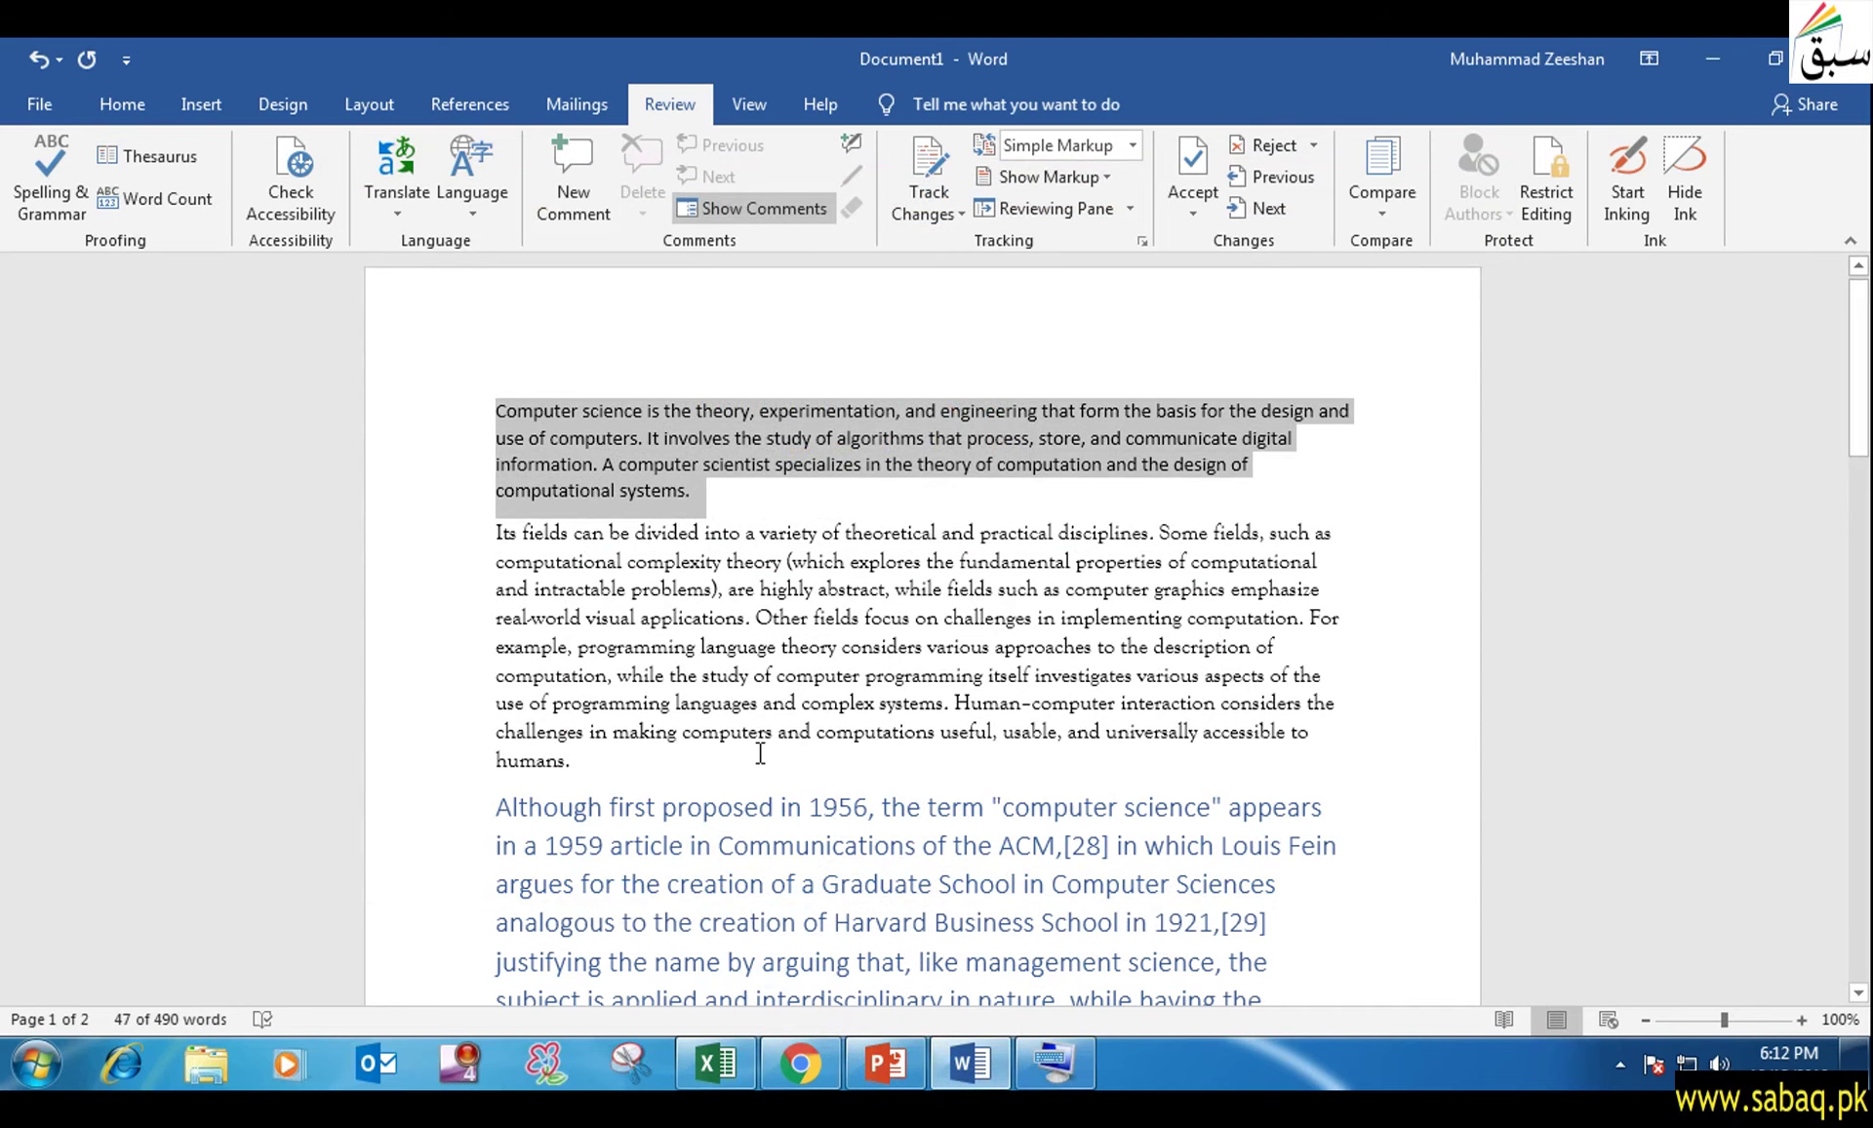
{"action": "key", "text": "ctrl+a"}
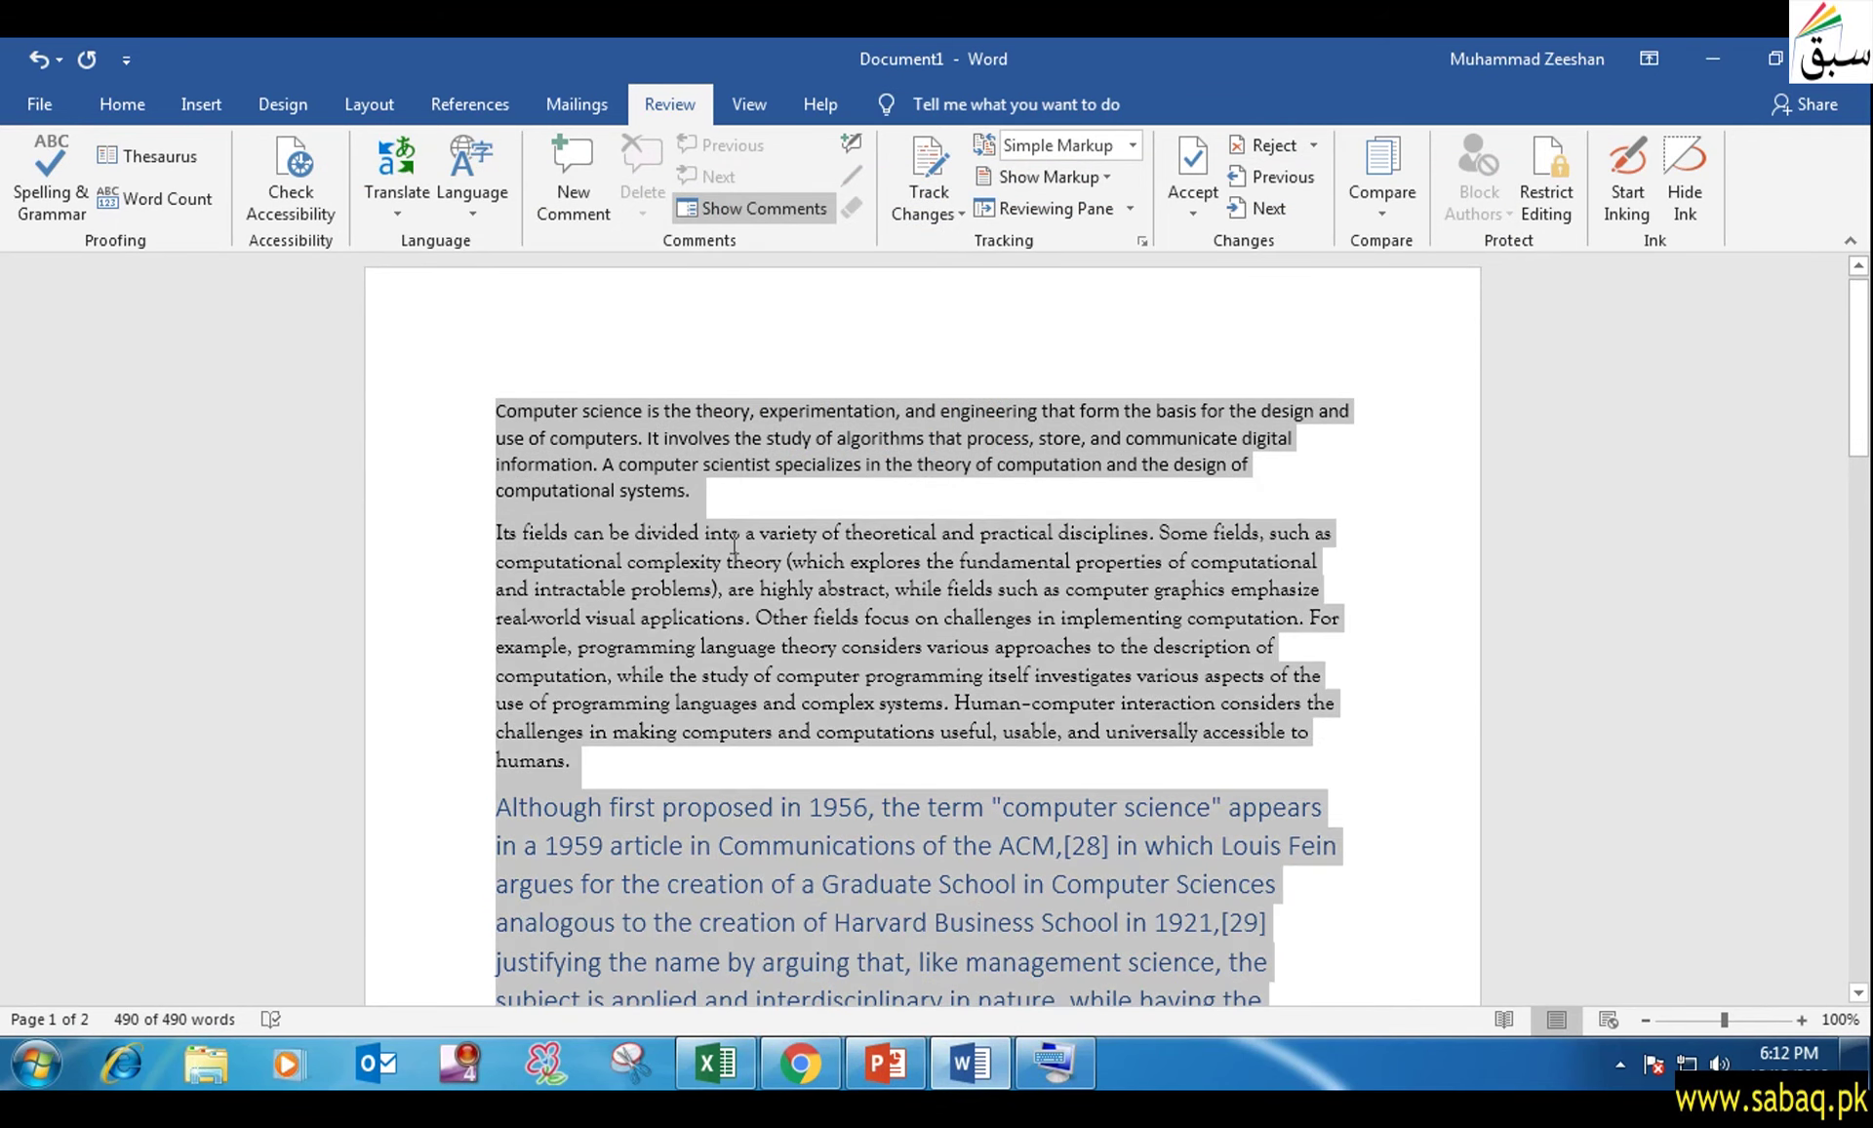
{"action": "scroll", "coordinate": [818, 671], "scroll_direction": "down", "scroll_amount": 3}
{"action": "scroll", "coordinate": [817, 668], "scroll_direction": "down", "scroll_amount": 4}
{"action": "scroll", "coordinate": [819, 662], "scroll_direction": "down", "scroll_amount": 3}
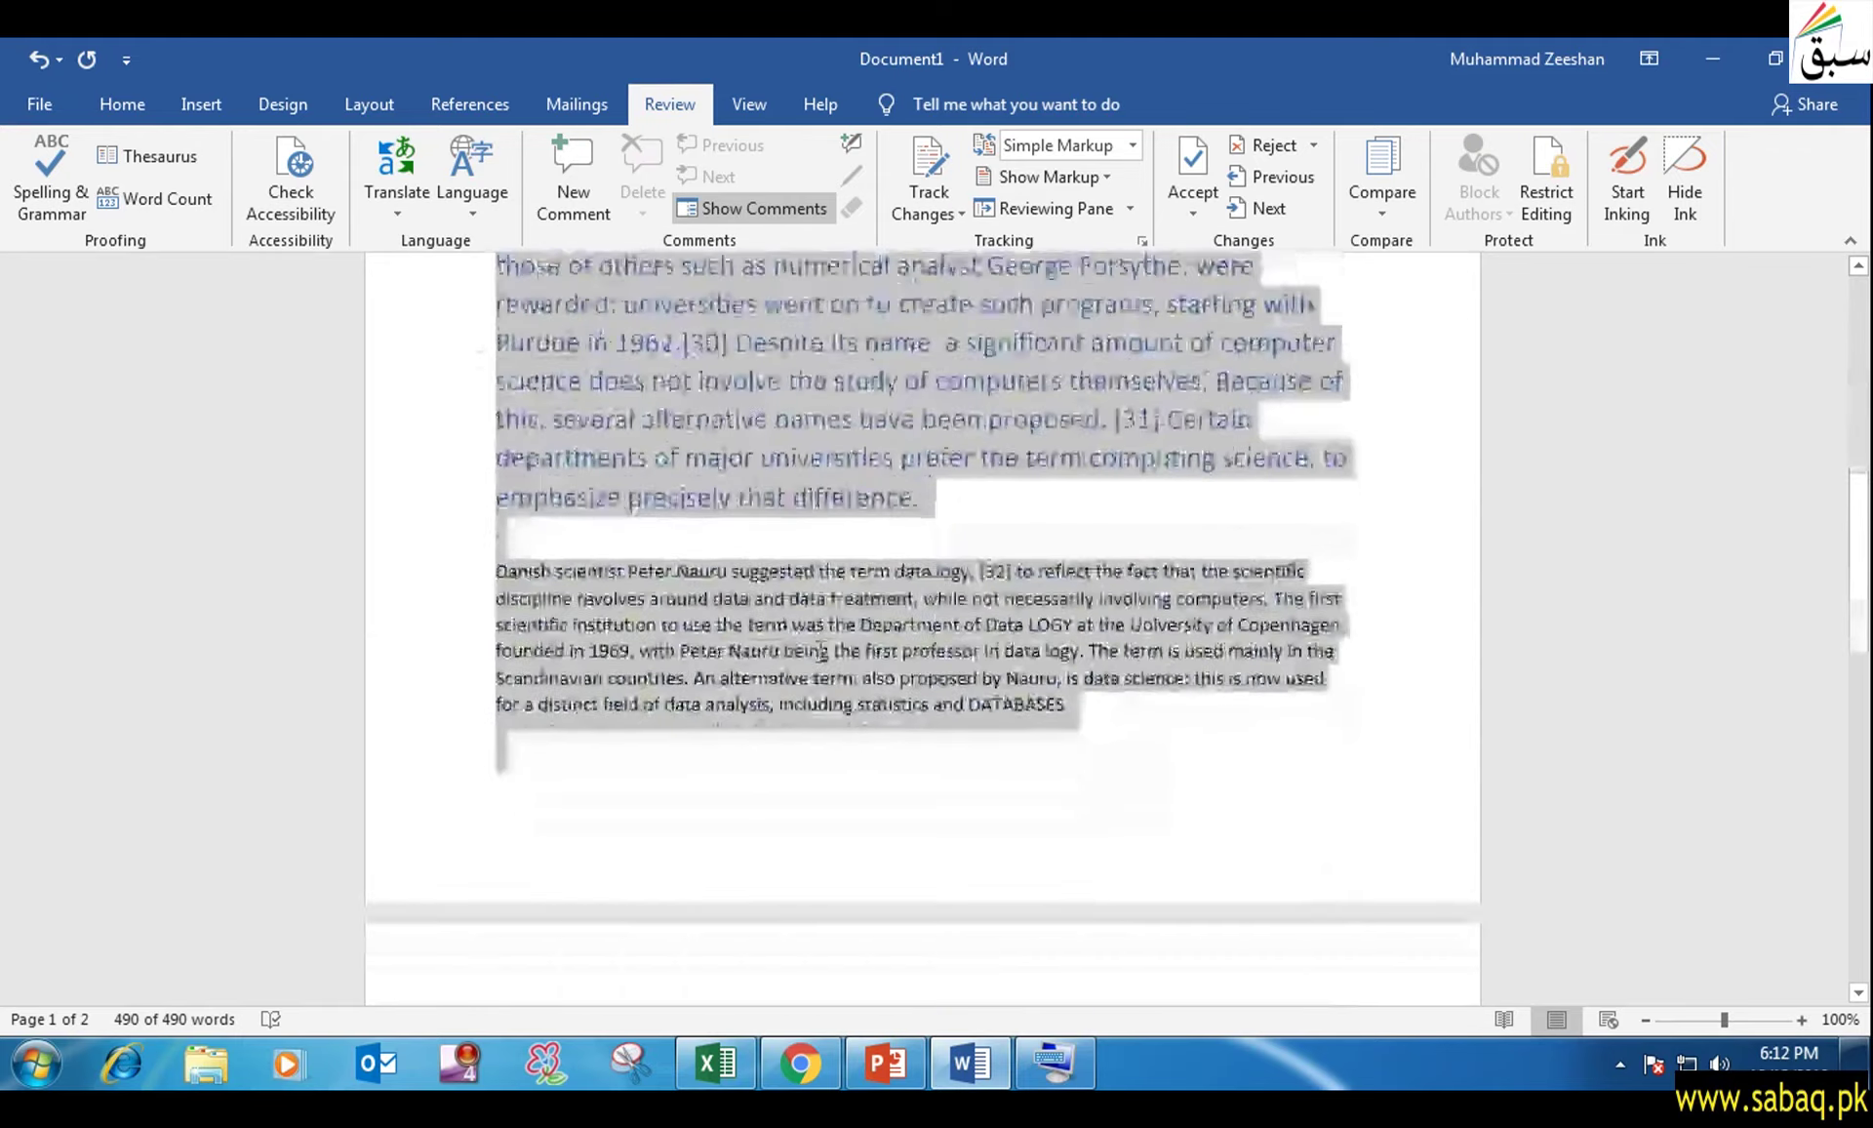
{"action": "scroll", "coordinate": [819, 655], "scroll_direction": "down", "scroll_amount": 5}
{"action": "scroll", "coordinate": [820, 651], "scroll_direction": "down", "scroll_amount": 3}
{"action": "scroll", "coordinate": [820, 648], "scroll_direction": "up", "scroll_amount": 3}
{"action": "scroll", "coordinate": [819, 649], "scroll_direction": "up", "scroll_amount": 4}
{"action": "scroll", "coordinate": [819, 653], "scroll_direction": "up", "scroll_amount": 5}
Shrink the selection back to the first paragraph and reveal the F12 Save As bullet.
{"action": "key", "text": "ctrl+shift+Up"}
{"action": "key", "text": "ctrl+shift+Up"}
{"action": "key", "text": "ctrl+shift+Up"}
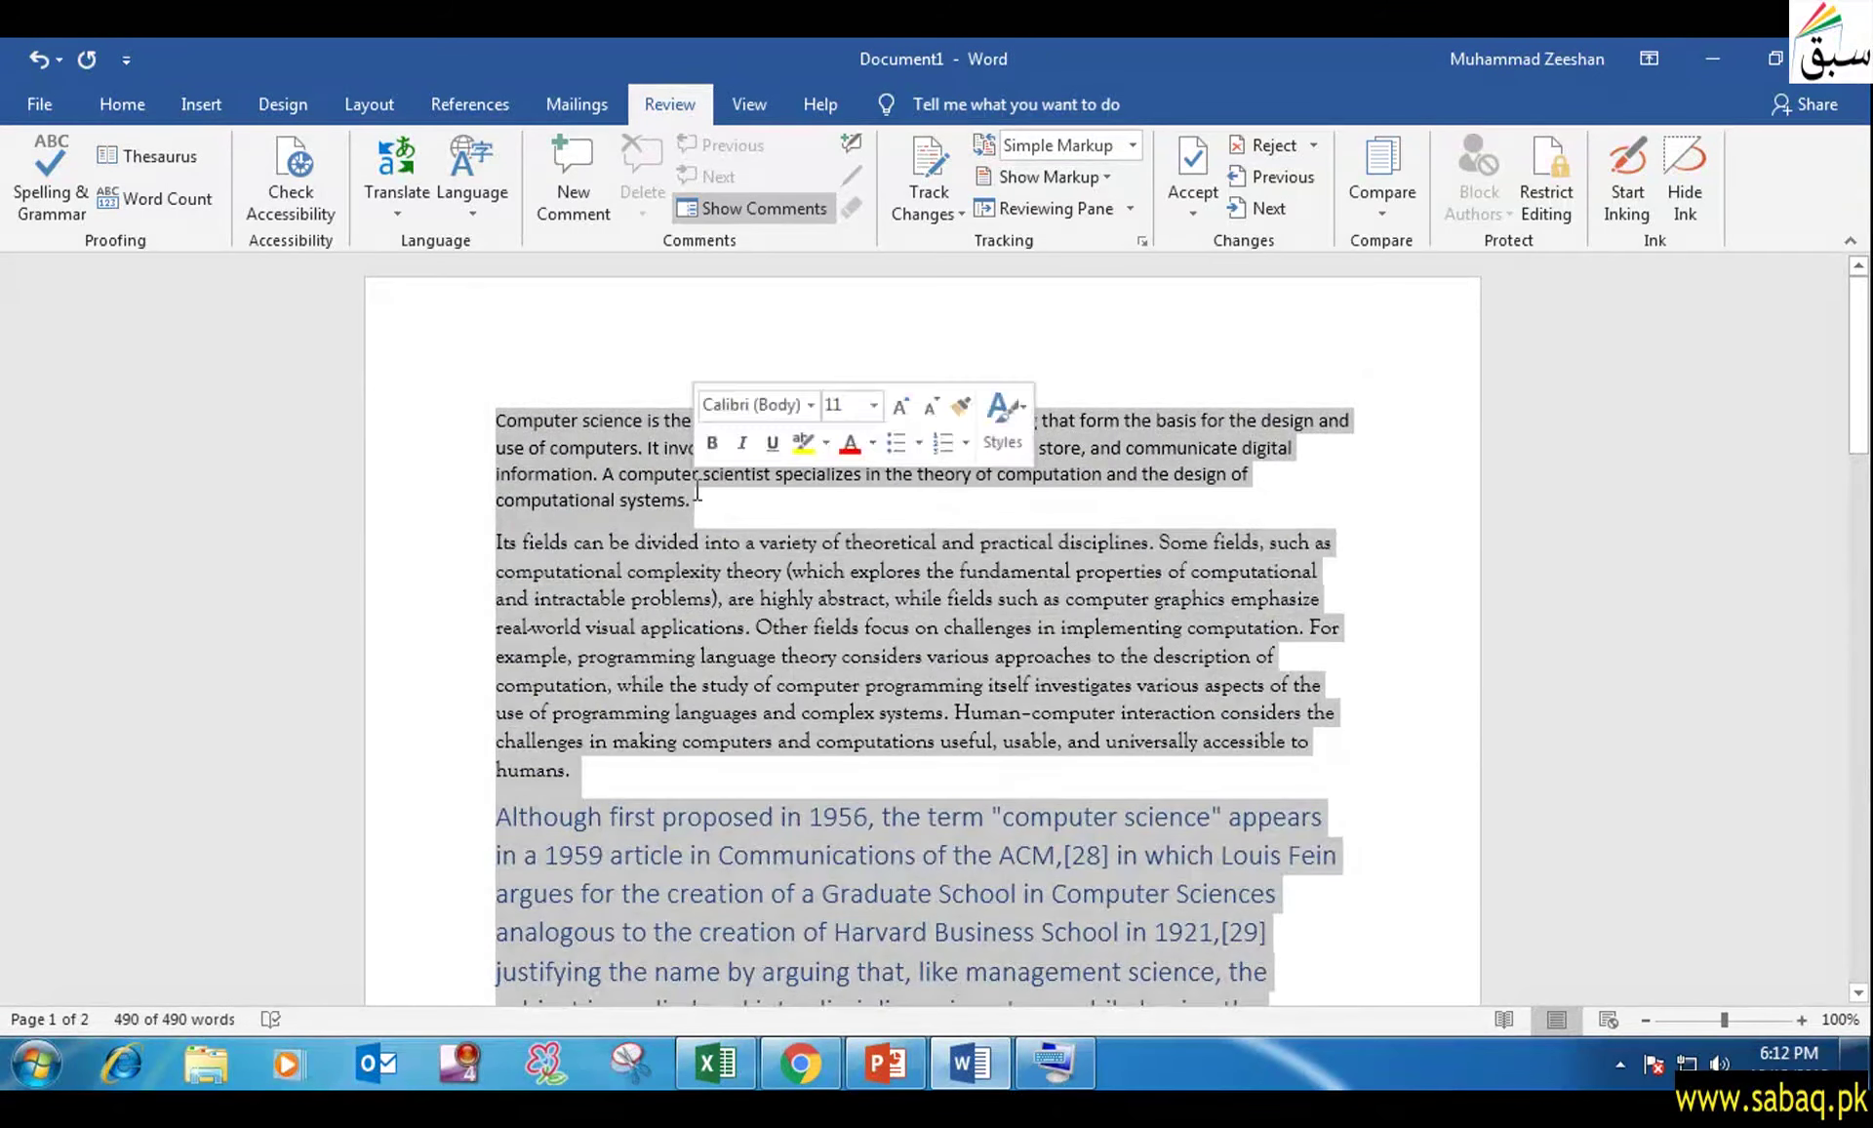
{"action": "key", "text": "ctrl+shift+Up"}
{"action": "left_click", "coordinate": [884, 1062]}
{"action": "left_click", "coordinate": [911, 727]}
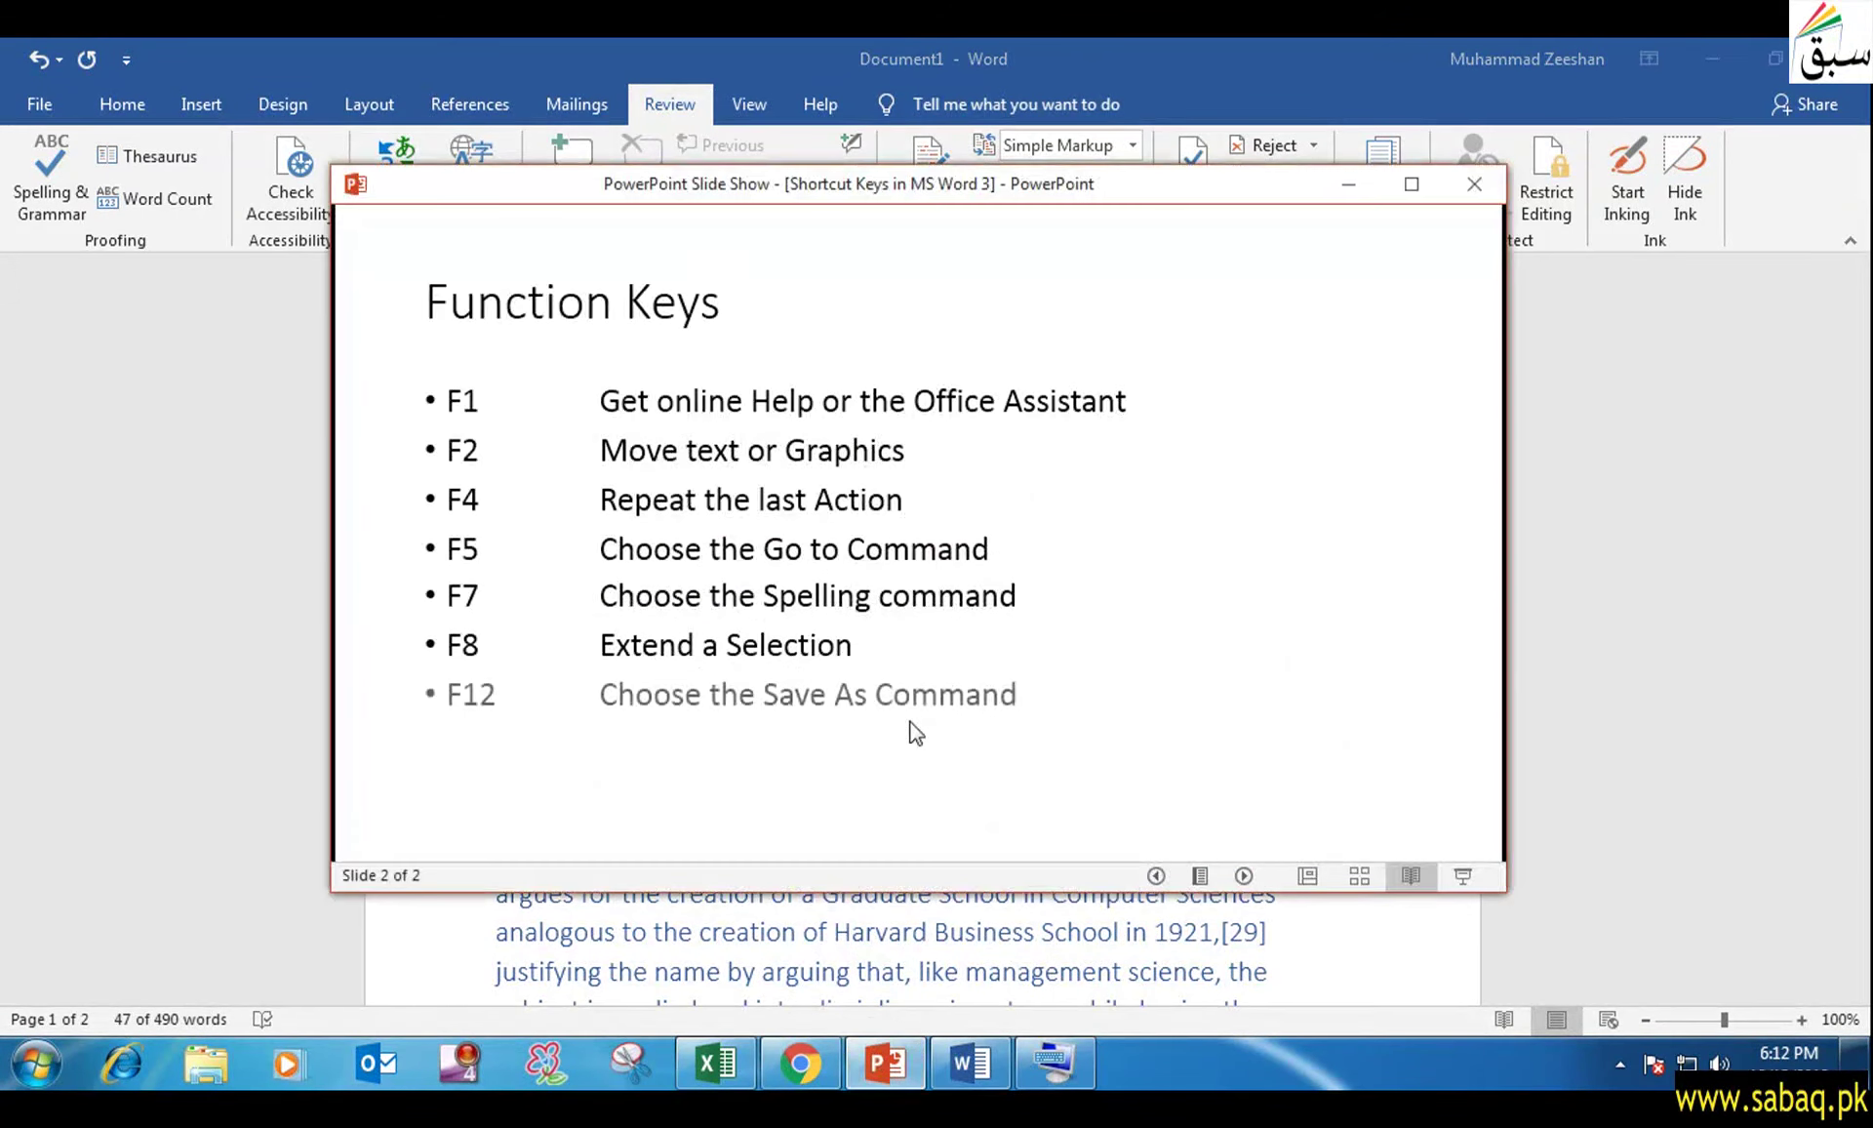
Open Save As with F12, cancel it so Document1 stays unsaved, and deselect the text.
{"action": "left_click", "coordinate": [1348, 184]}
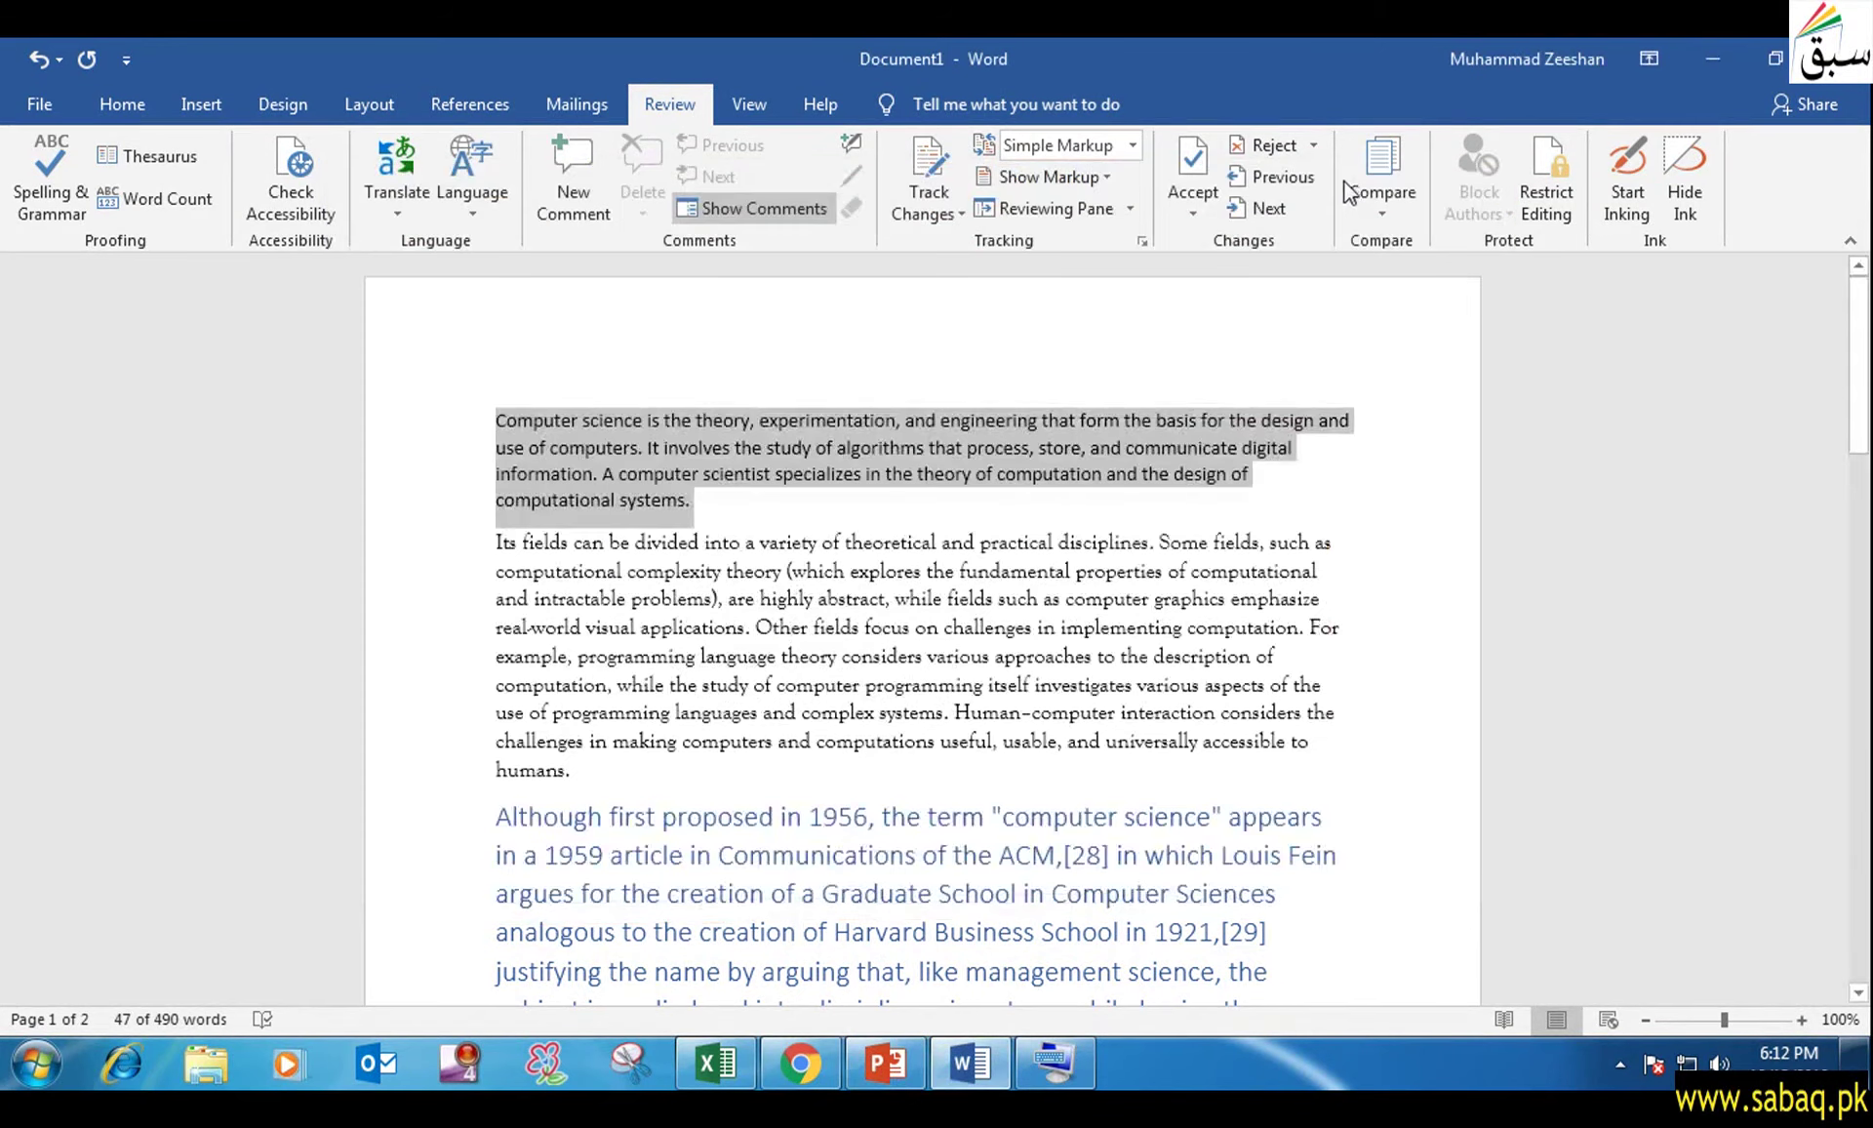
{"action": "key", "text": "F12"}
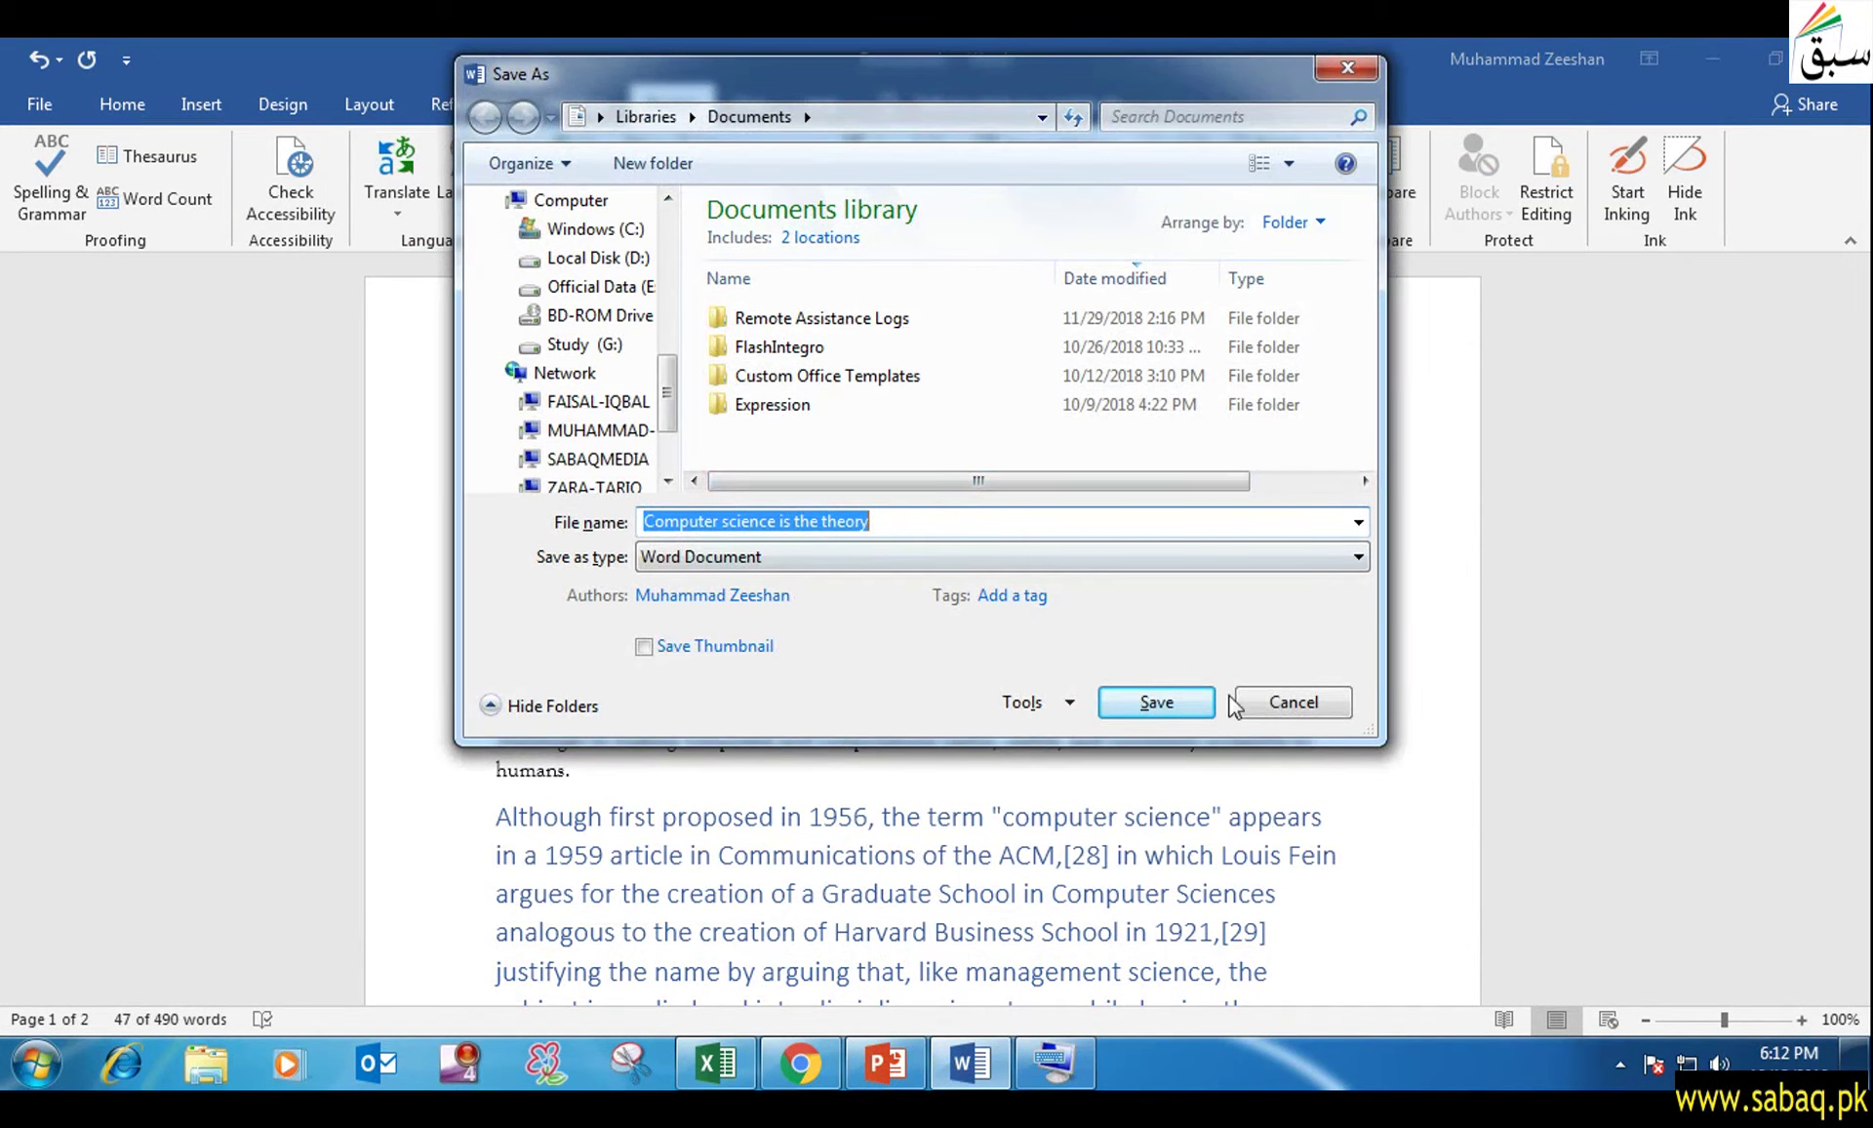
{"action": "left_click", "coordinate": [1288, 704]}
{"action": "left_click", "coordinate": [1310, 674]}
{"action": "scroll", "coordinate": [1307, 756], "scroll_direction": "down", "scroll_amount": 6}
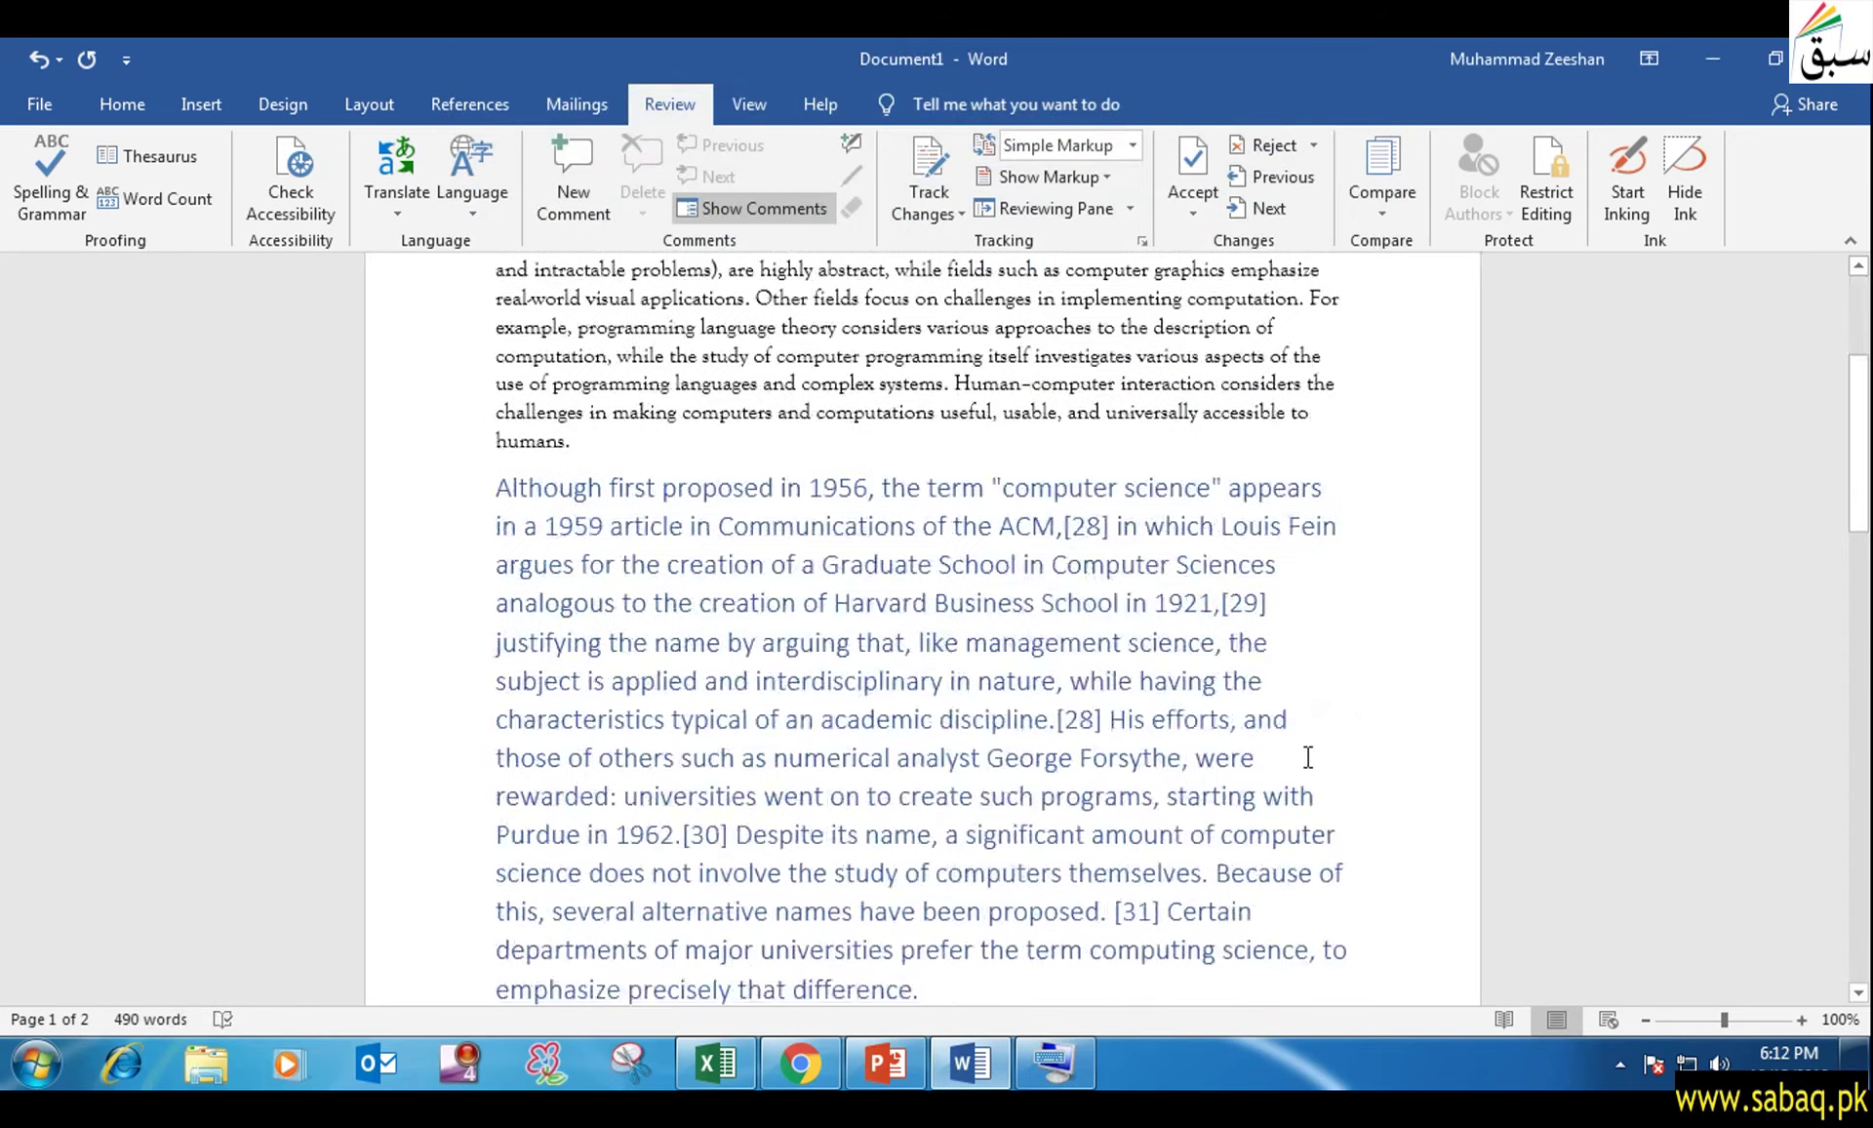
Scroll through the document, then bring the Function Keys slide show listing F1–F12 back in front.
{"action": "scroll", "coordinate": [1307, 757], "scroll_direction": "down", "scroll_amount": 6}
{"action": "scroll", "coordinate": [1307, 757], "scroll_direction": "down", "scroll_amount": 2}
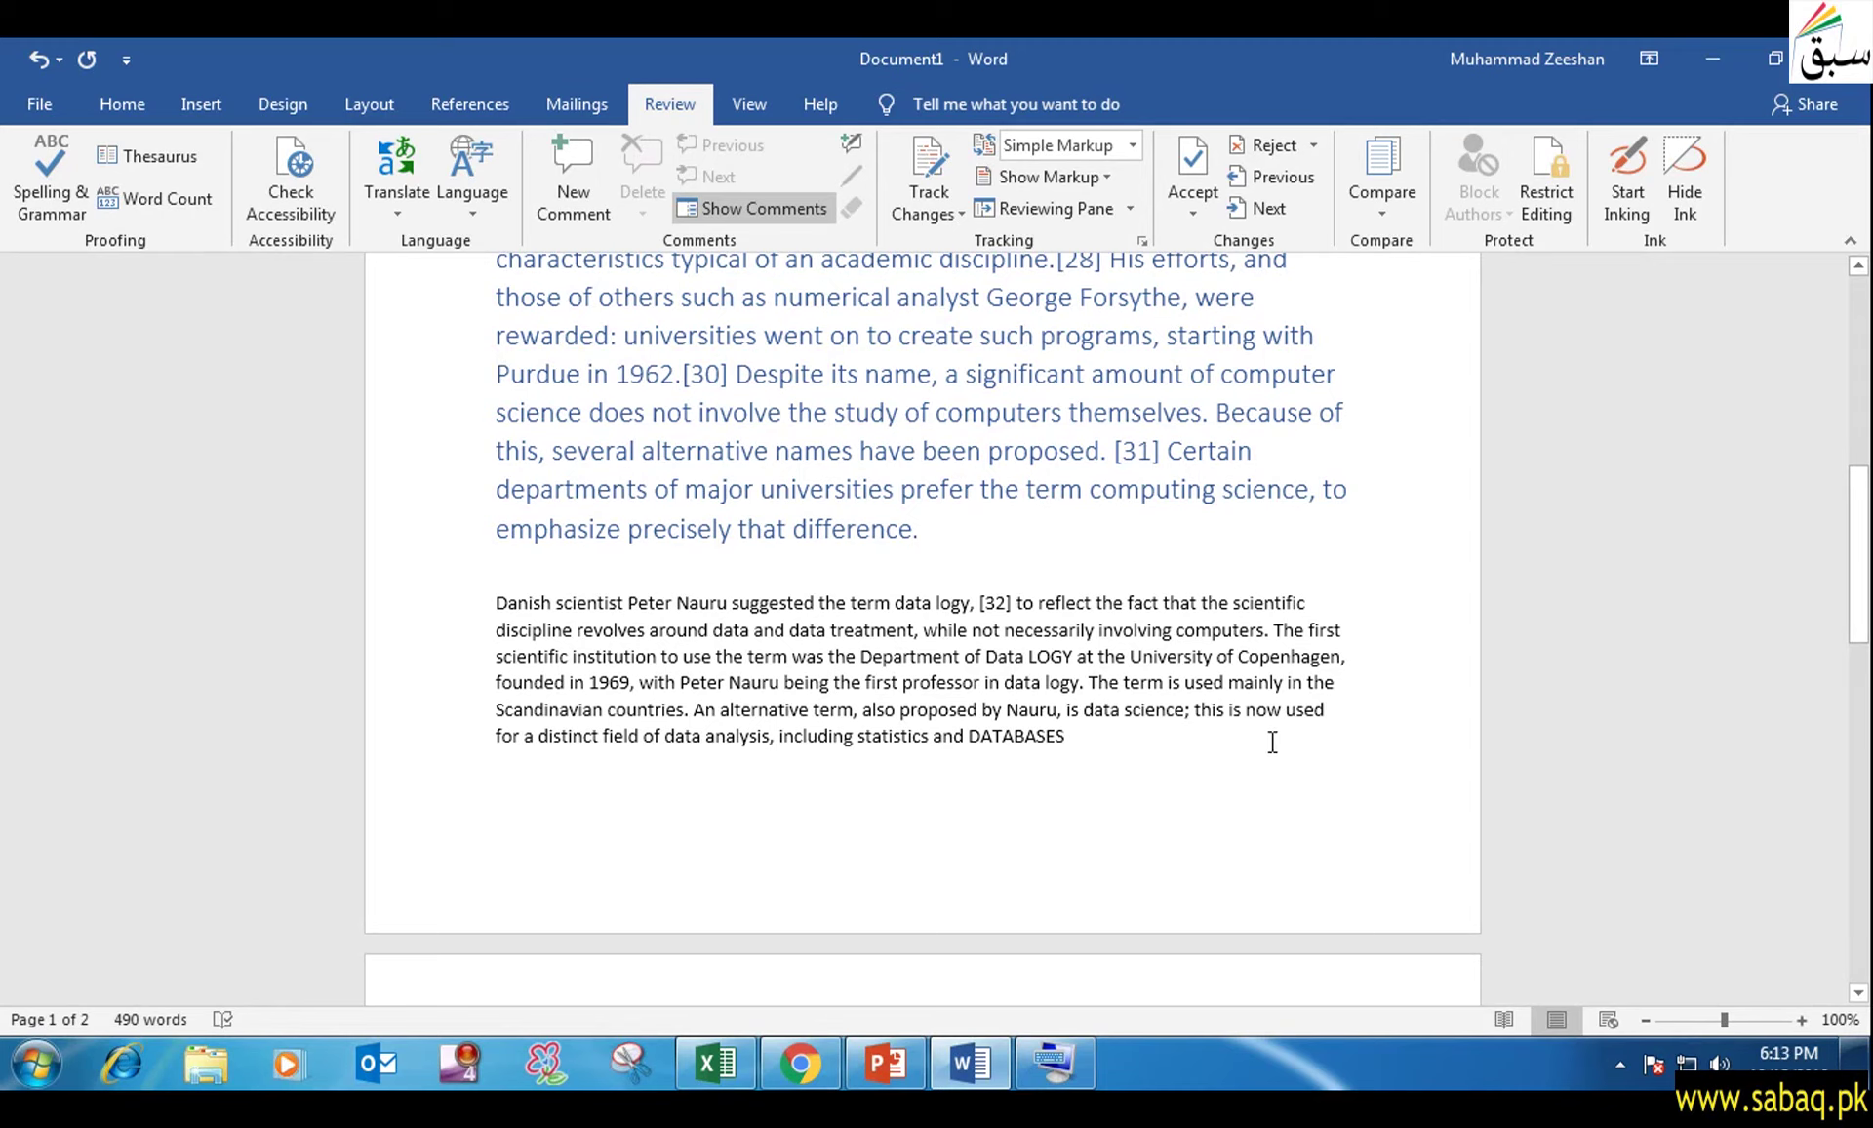
{"action": "scroll", "coordinate": [1271, 742], "scroll_direction": "up", "scroll_amount": 2}
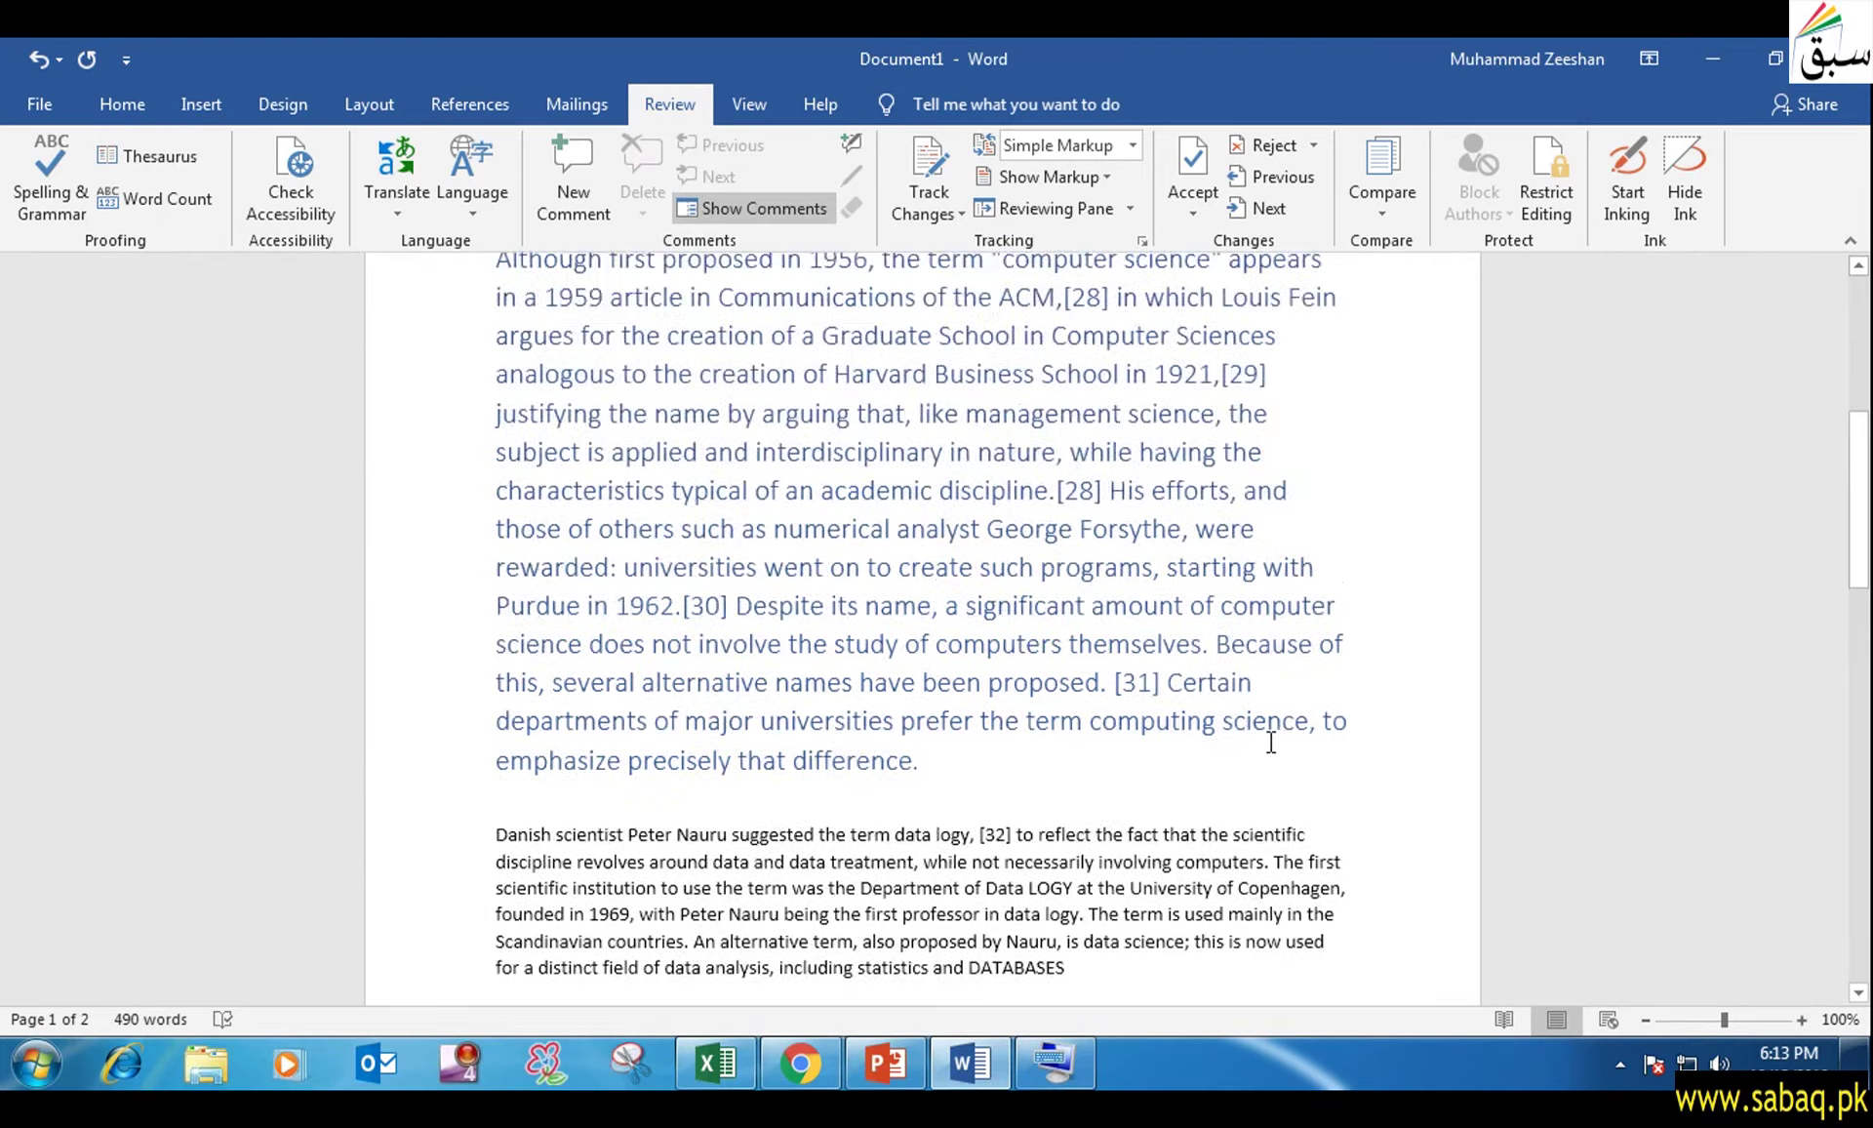
{"action": "scroll", "coordinate": [1271, 742], "scroll_direction": "up", "scroll_amount": 3}
{"action": "scroll", "coordinate": [1271, 741], "scroll_direction": "up", "scroll_amount": 3}
{"action": "scroll", "coordinate": [1271, 741], "scroll_direction": "up", "scroll_amount": 1}
{"action": "scroll", "coordinate": [1271, 741], "scroll_direction": "down", "scroll_amount": 4}
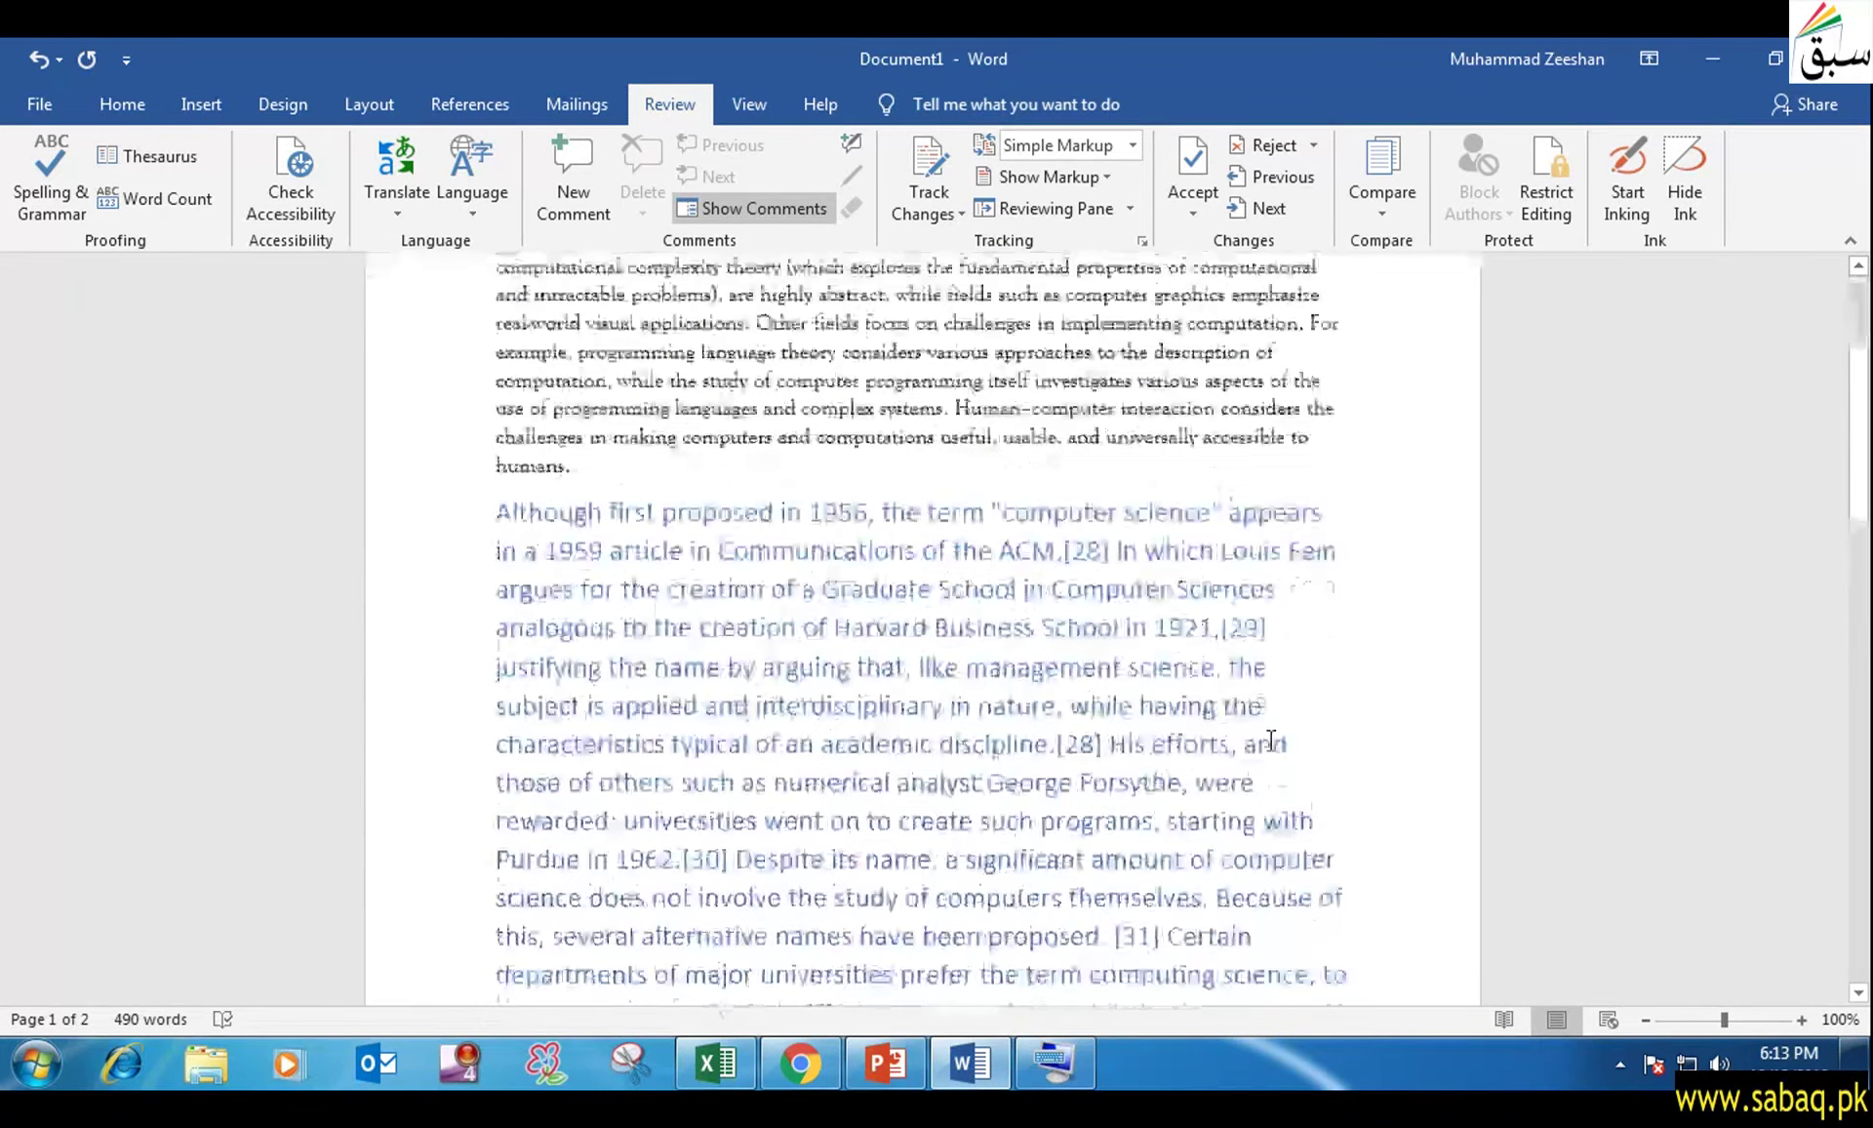
{"action": "scroll", "coordinate": [1271, 742], "scroll_direction": "down", "scroll_amount": 4}
{"action": "scroll", "coordinate": [1270, 742], "scroll_direction": "down", "scroll_amount": 3}
{"action": "scroll", "coordinate": [1271, 742], "scroll_direction": "down", "scroll_amount": 5}
{"action": "scroll", "coordinate": [1267, 739], "scroll_direction": "down", "scroll_amount": 1}
{"action": "scroll", "coordinate": [1266, 740], "scroll_direction": "up", "scroll_amount": 3}
{"action": "left_click", "coordinate": [864, 1042]}
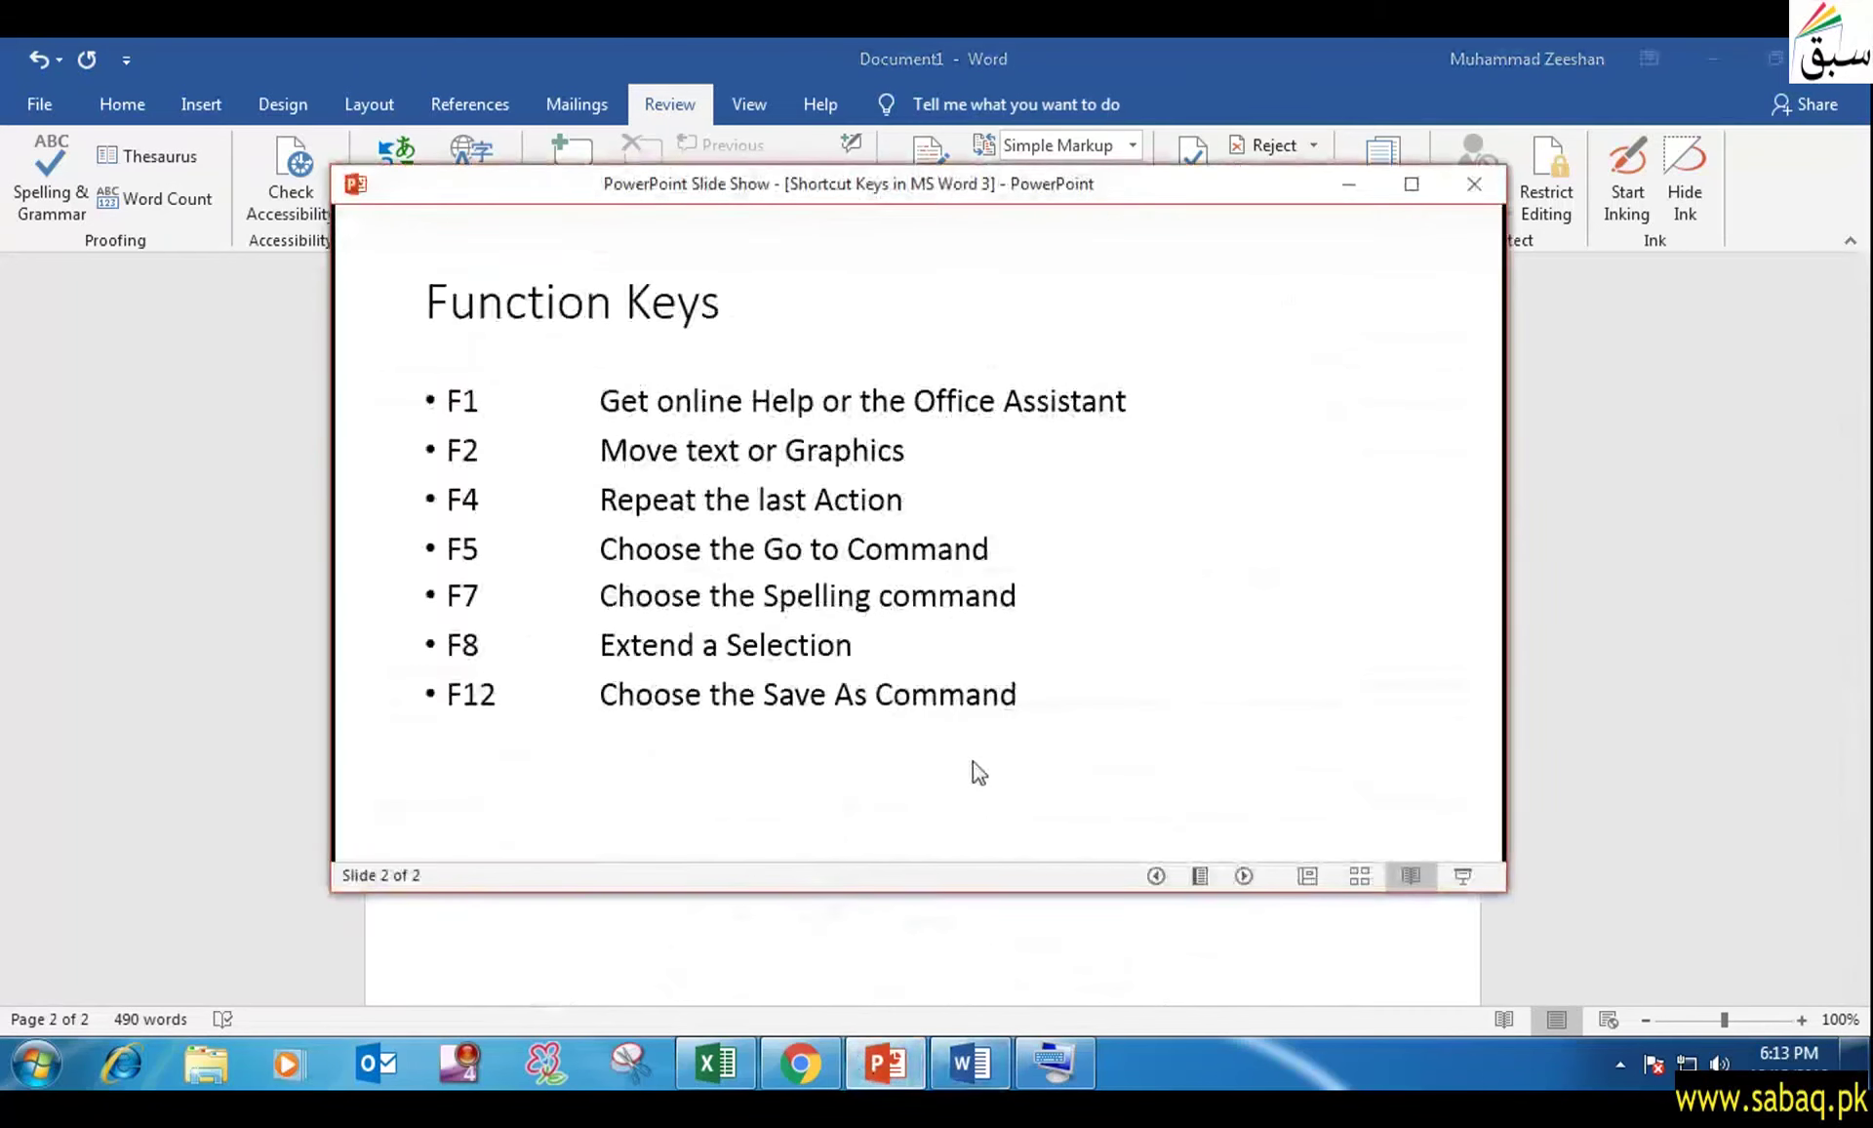